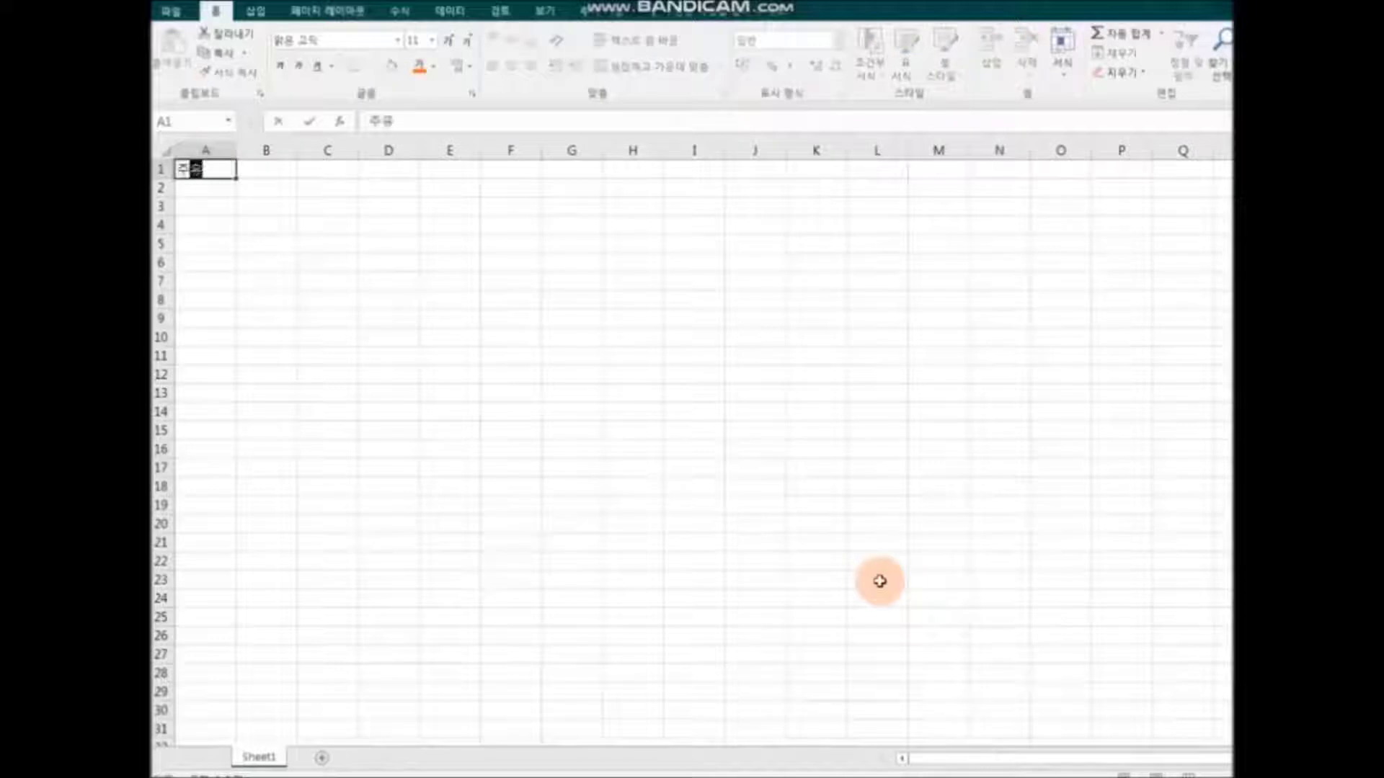
Enter 주유일지 in A1, headers 월일, 주행거리, 리터당단가, 주유량, 금액 and 거래처 across A3:F3, and 합계 in A23
{"action": "key", "text": "Return"}
{"action": "key", "text": "Return"}
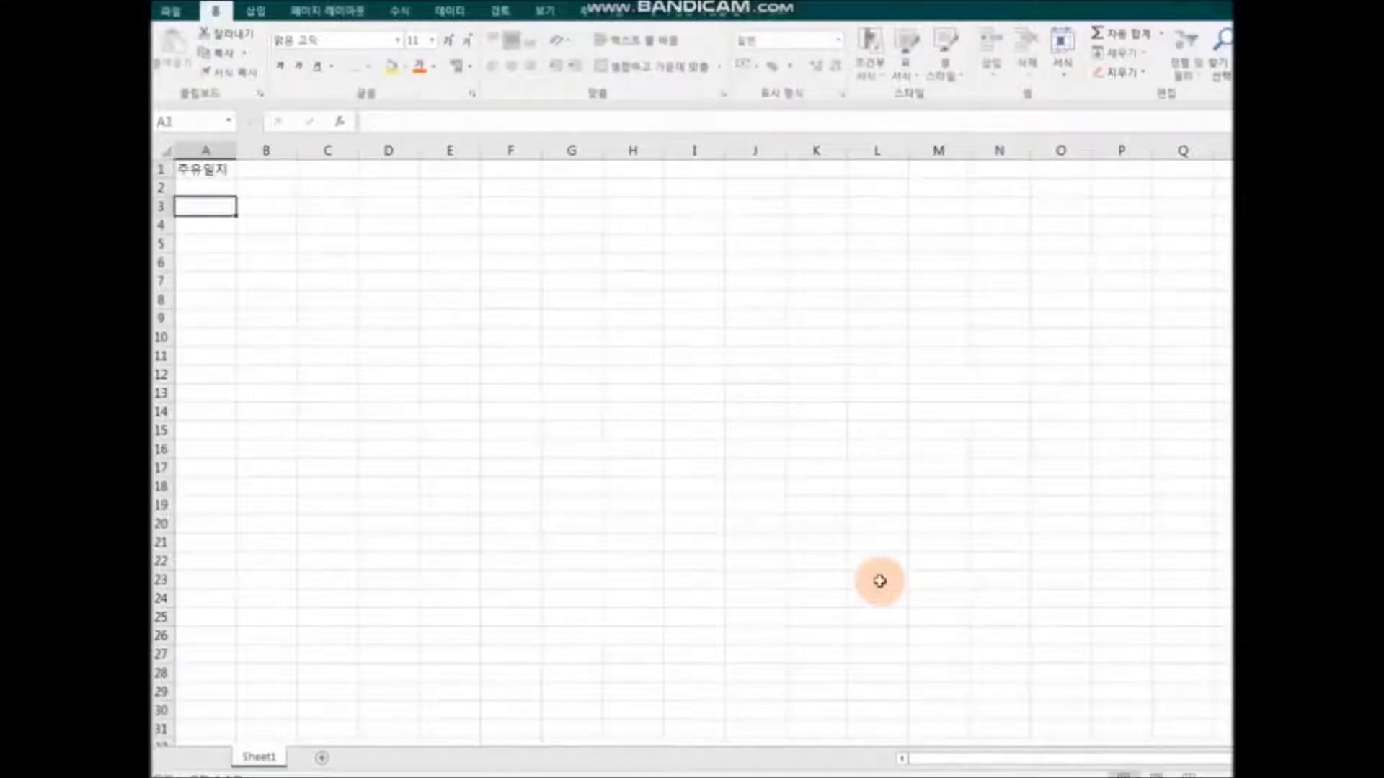
{"action": "type", "text": "우"}
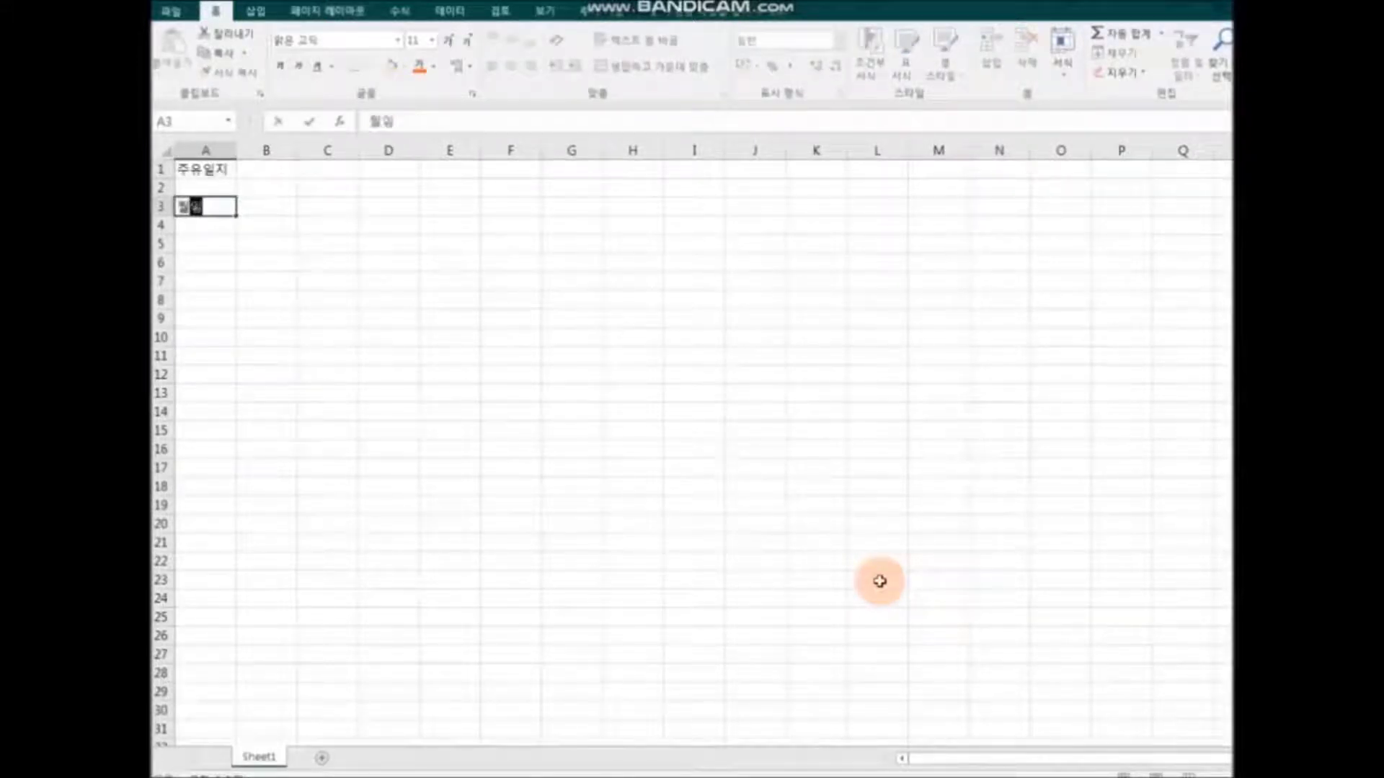
{"action": "type", "text": "일"}
{"action": "key", "text": "Tab"}
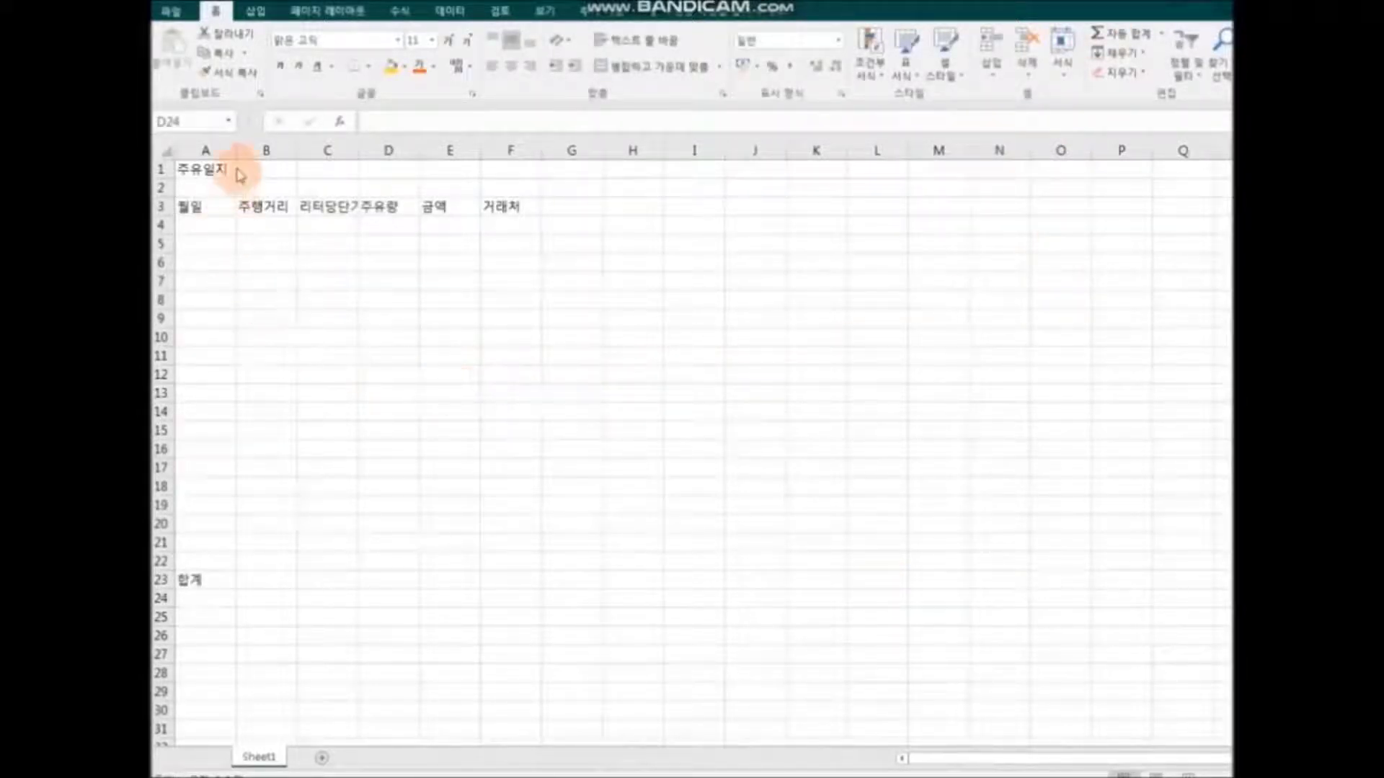
Widen columns A through F so the header texts fit, making D, E and F the widest
{"action": "left_click_drag", "start_coordinate": [235, 149], "coordinate": [687, 150]}
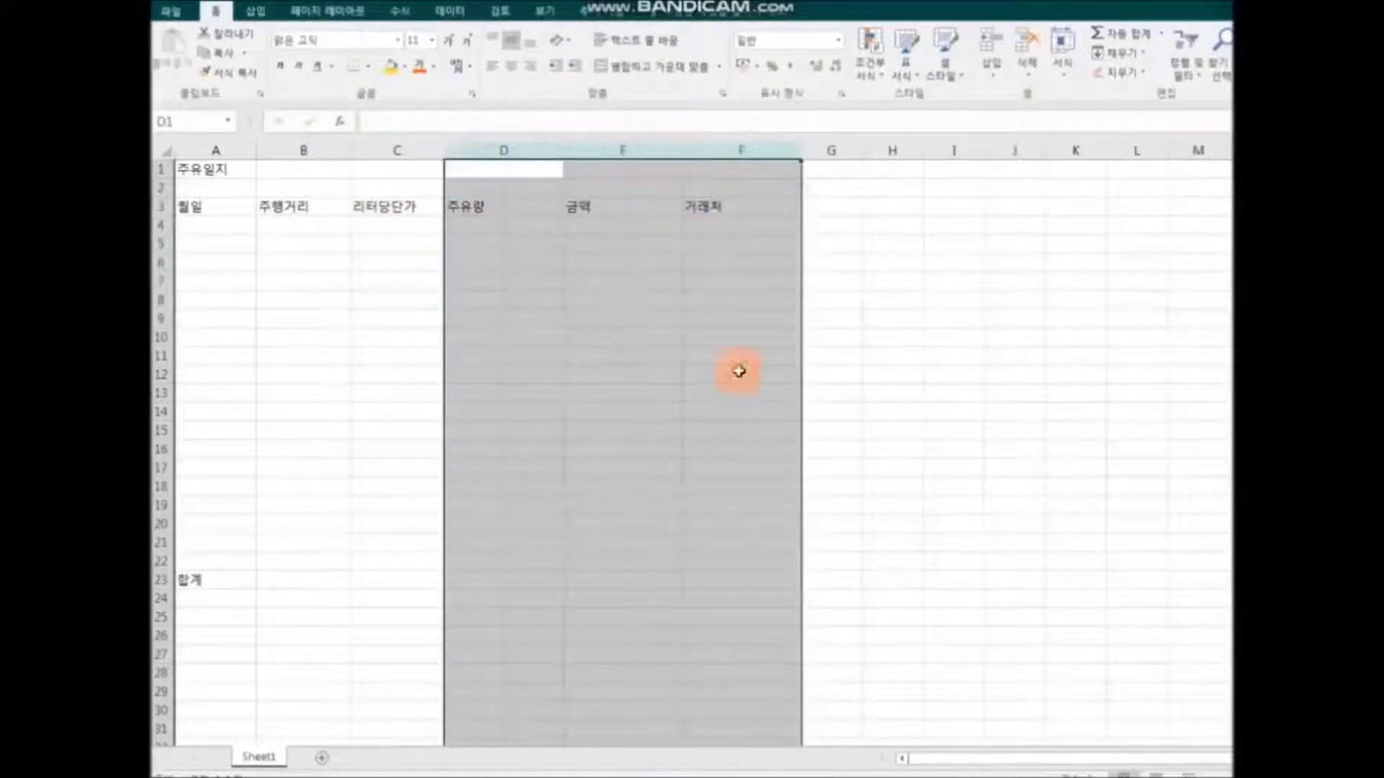
{"action": "left_click", "coordinate": [865, 543]}
Center the header cells A3:F3 horizontally and fill them with light blue
{"action": "left_click_drag", "start_coordinate": [214, 207], "coordinate": [698, 206]}
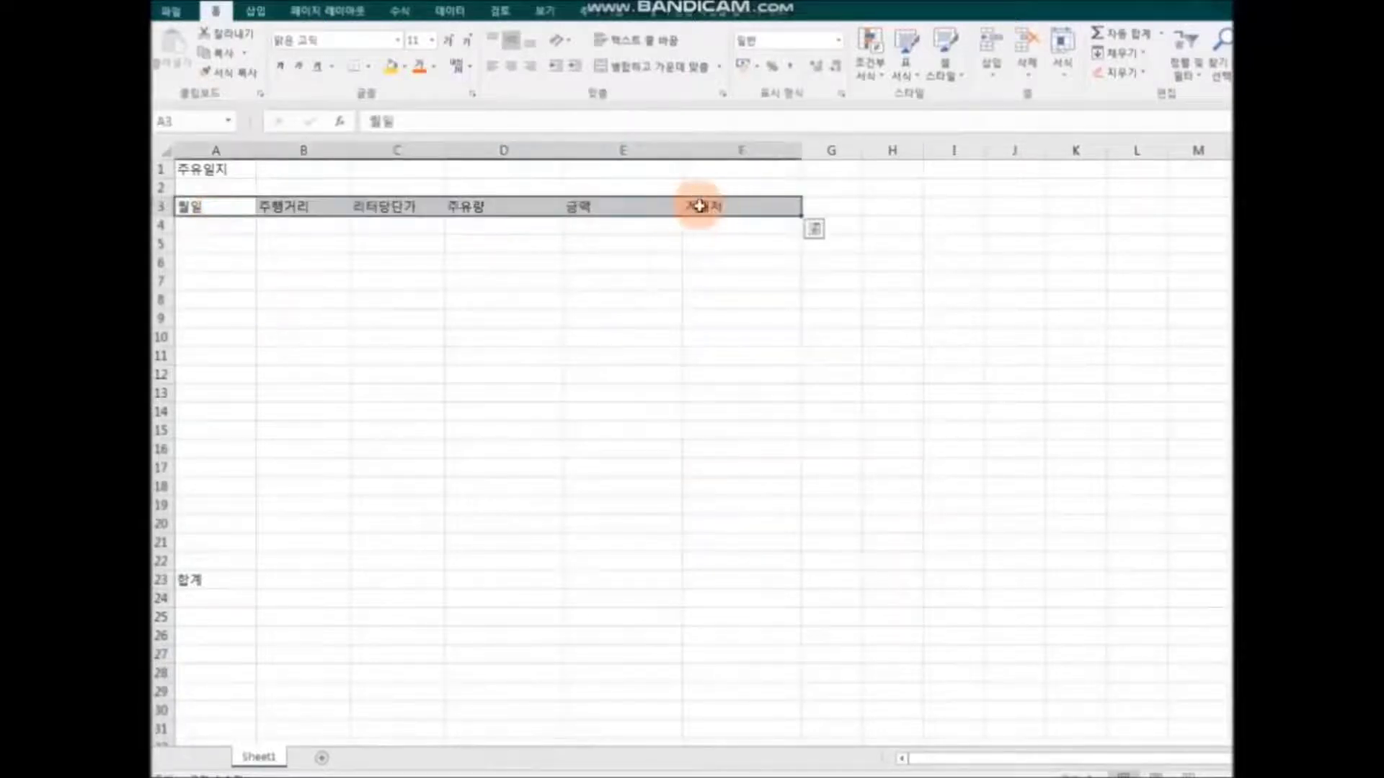
{"action": "left_click", "coordinate": [513, 66]}
{"action": "left_click", "coordinate": [404, 66]}
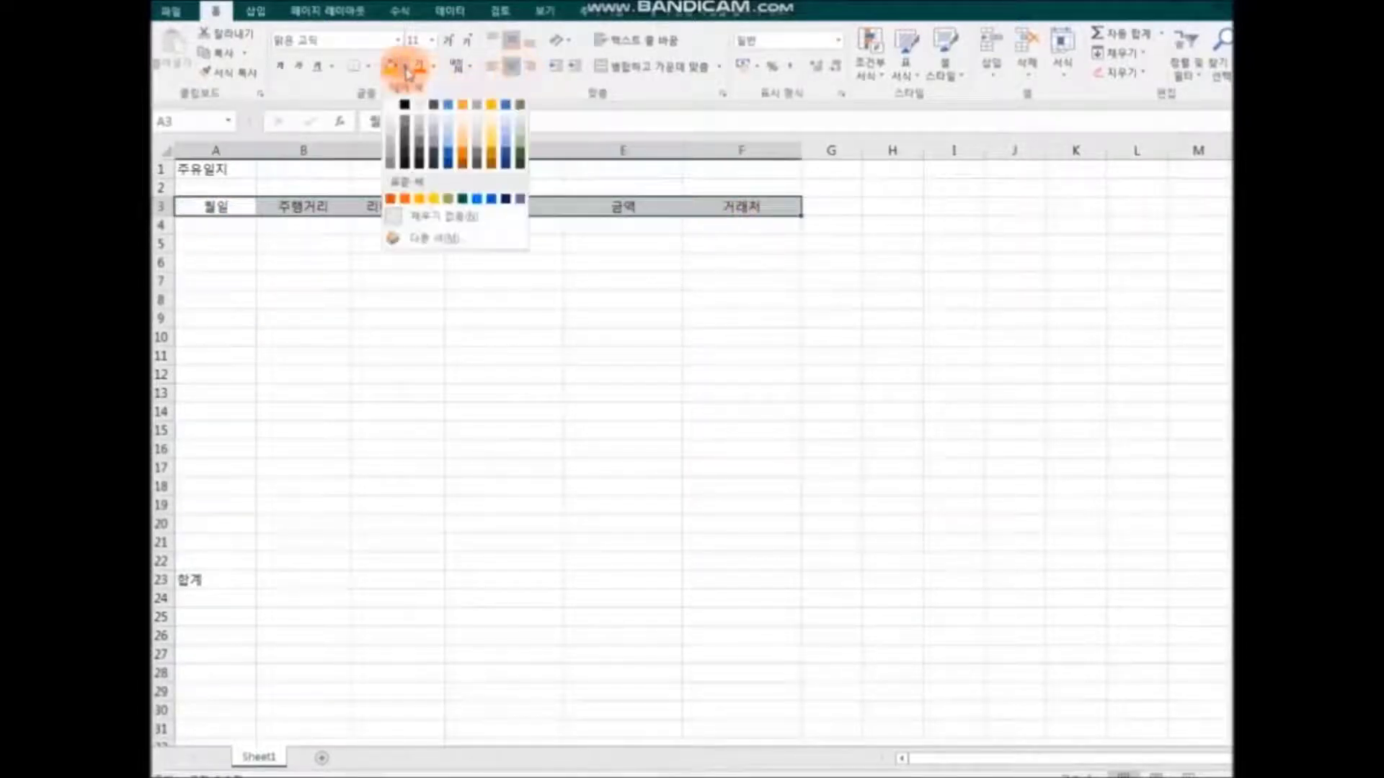
{"action": "left_click", "coordinate": [450, 129]}
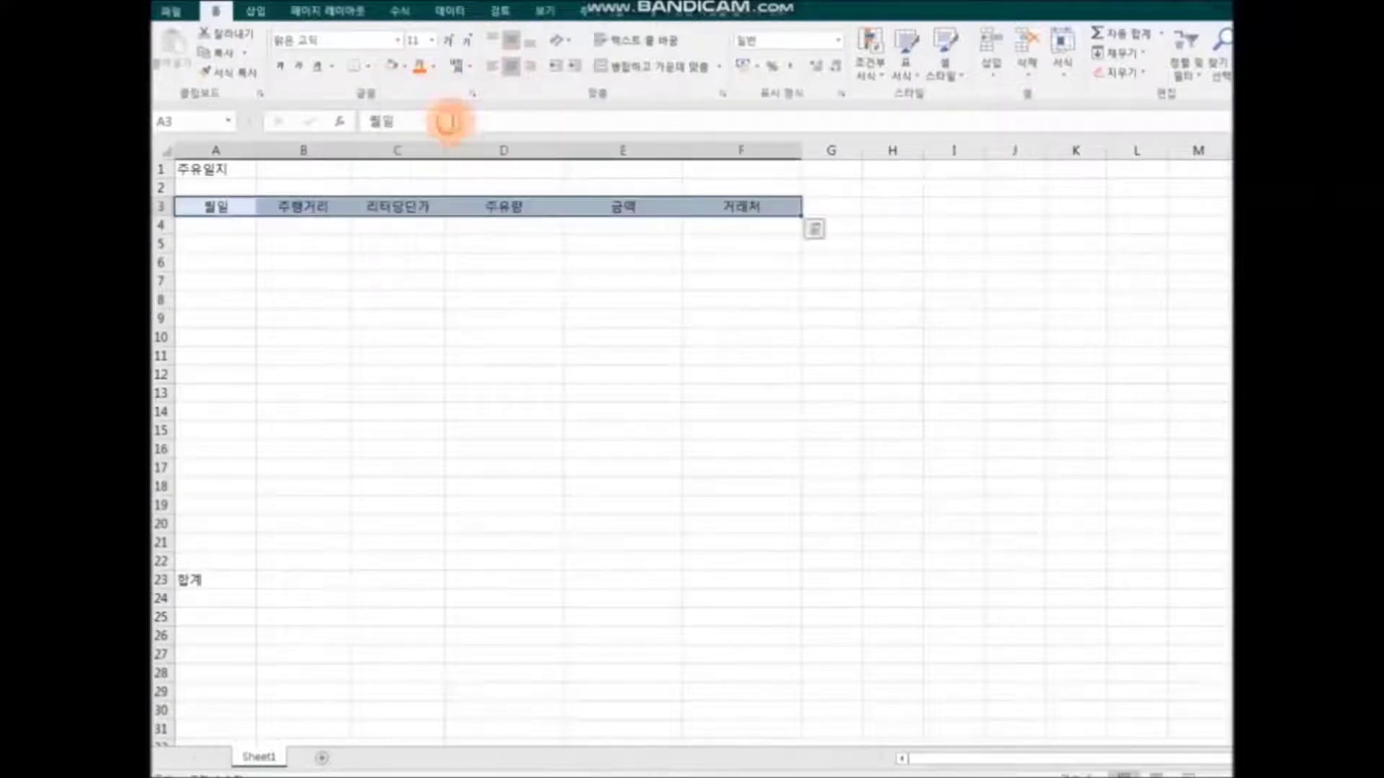
Fill the total row A23:F23 with the same light blue and center the 합계 label
{"action": "left_click_drag", "start_coordinate": [212, 580], "coordinate": [710, 580]}
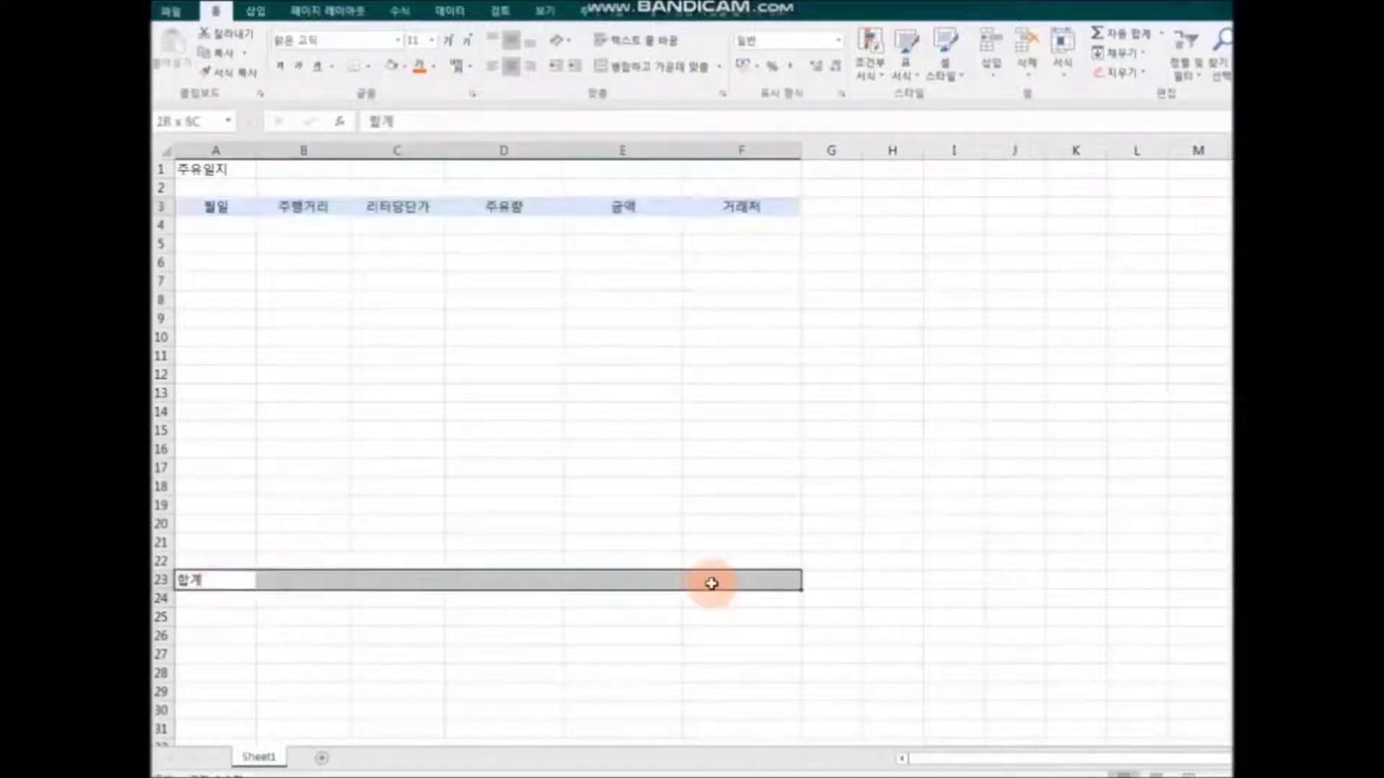
{"action": "left_click", "coordinate": [395, 72]}
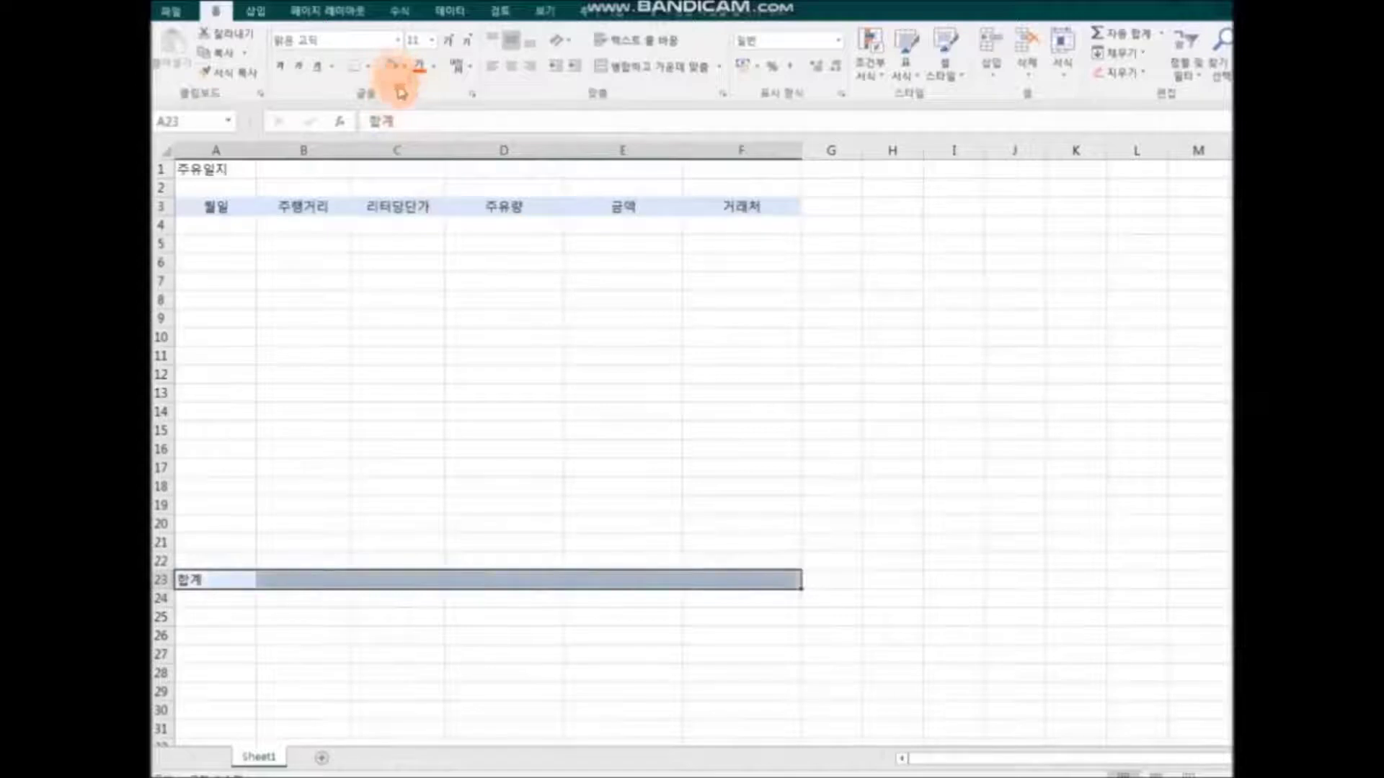
{"action": "left_click", "coordinate": [226, 581]}
{"action": "left_click", "coordinate": [510, 72]}
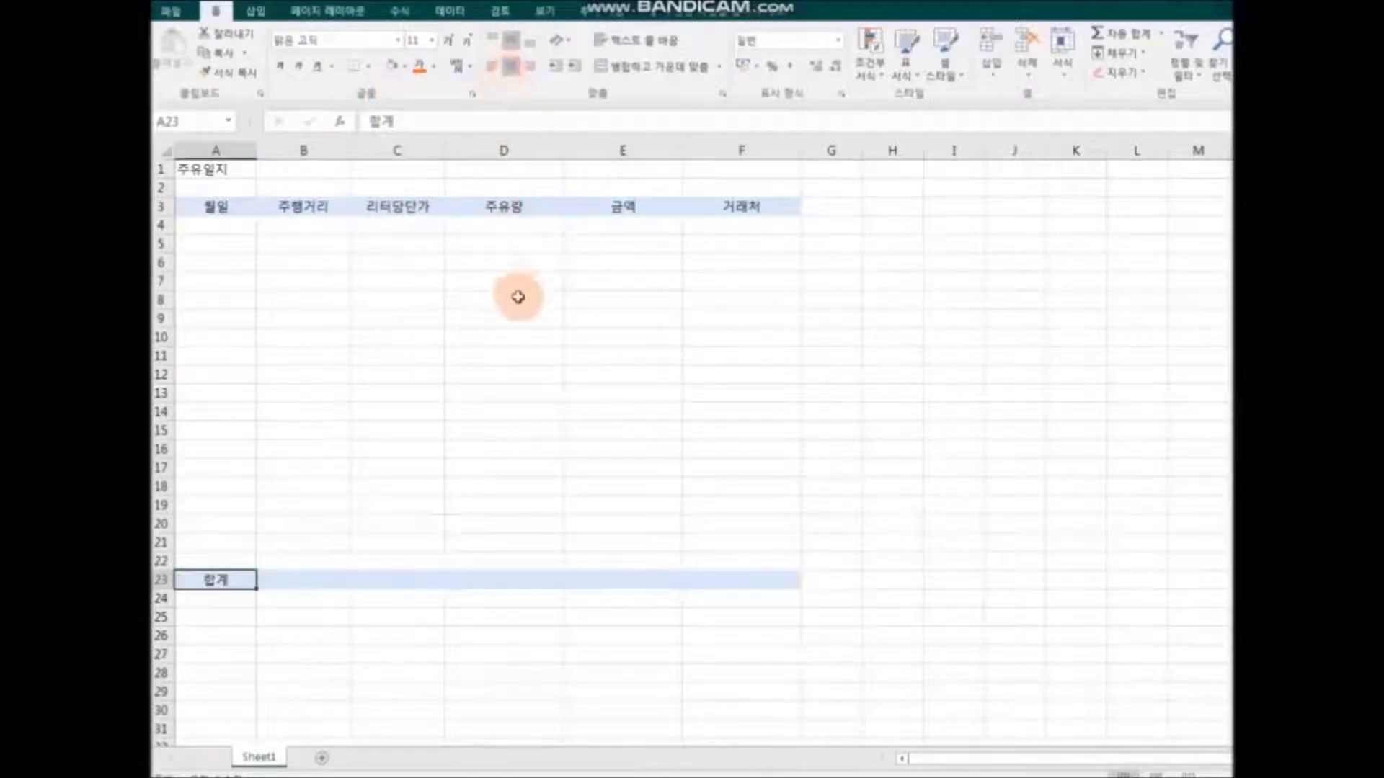
Merge and center the title 주유일지 across A1:F1 and give it a light gray fill
{"action": "left_click_drag", "start_coordinate": [231, 171], "coordinate": [664, 182]}
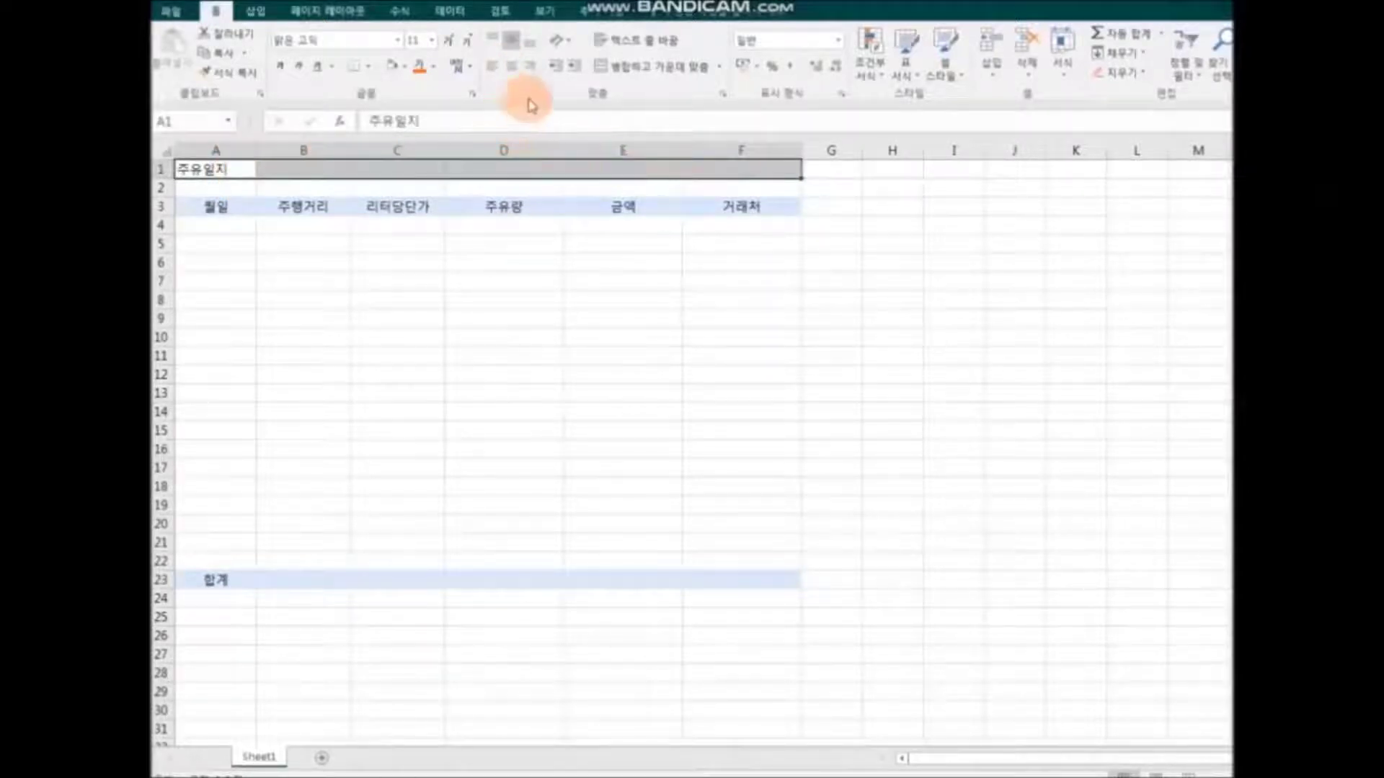
{"action": "left_click", "coordinate": [653, 70]}
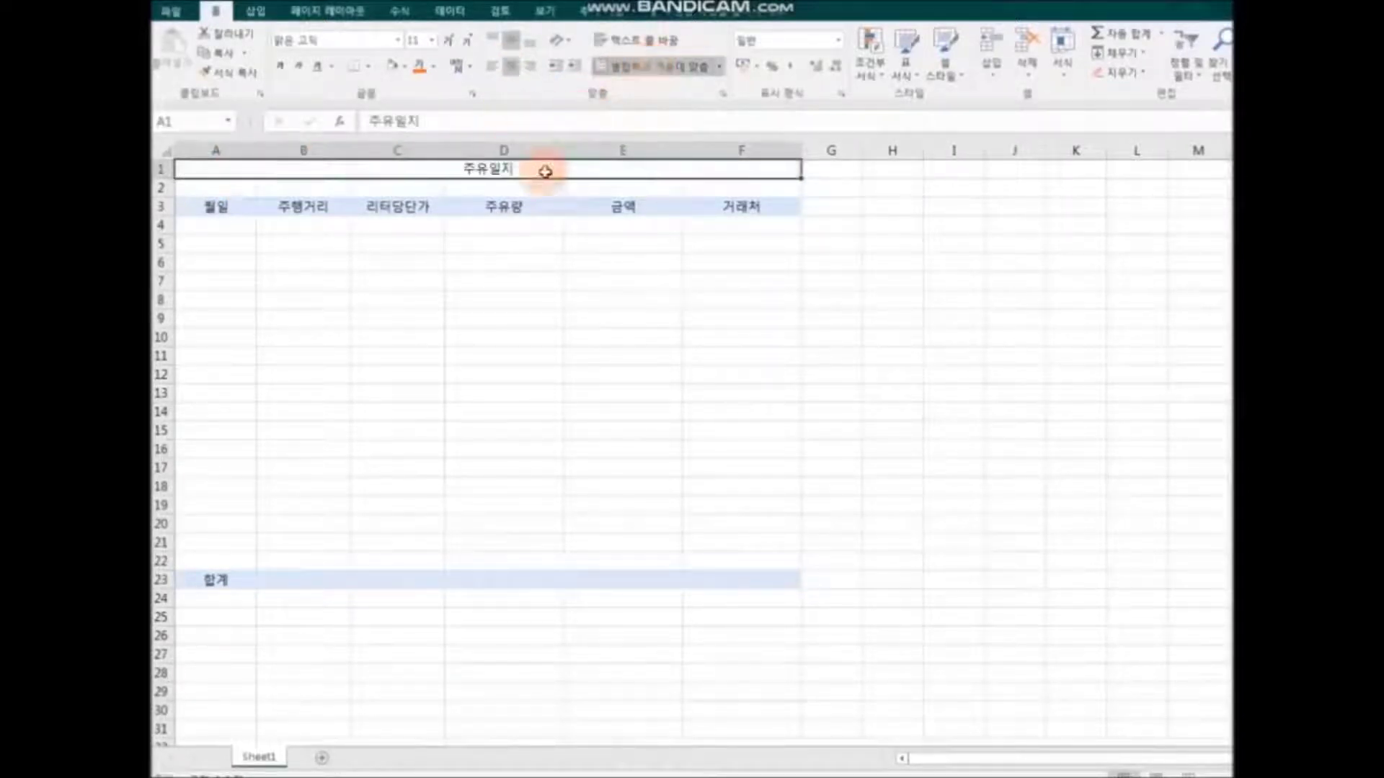
{"action": "left_click", "coordinate": [406, 68]}
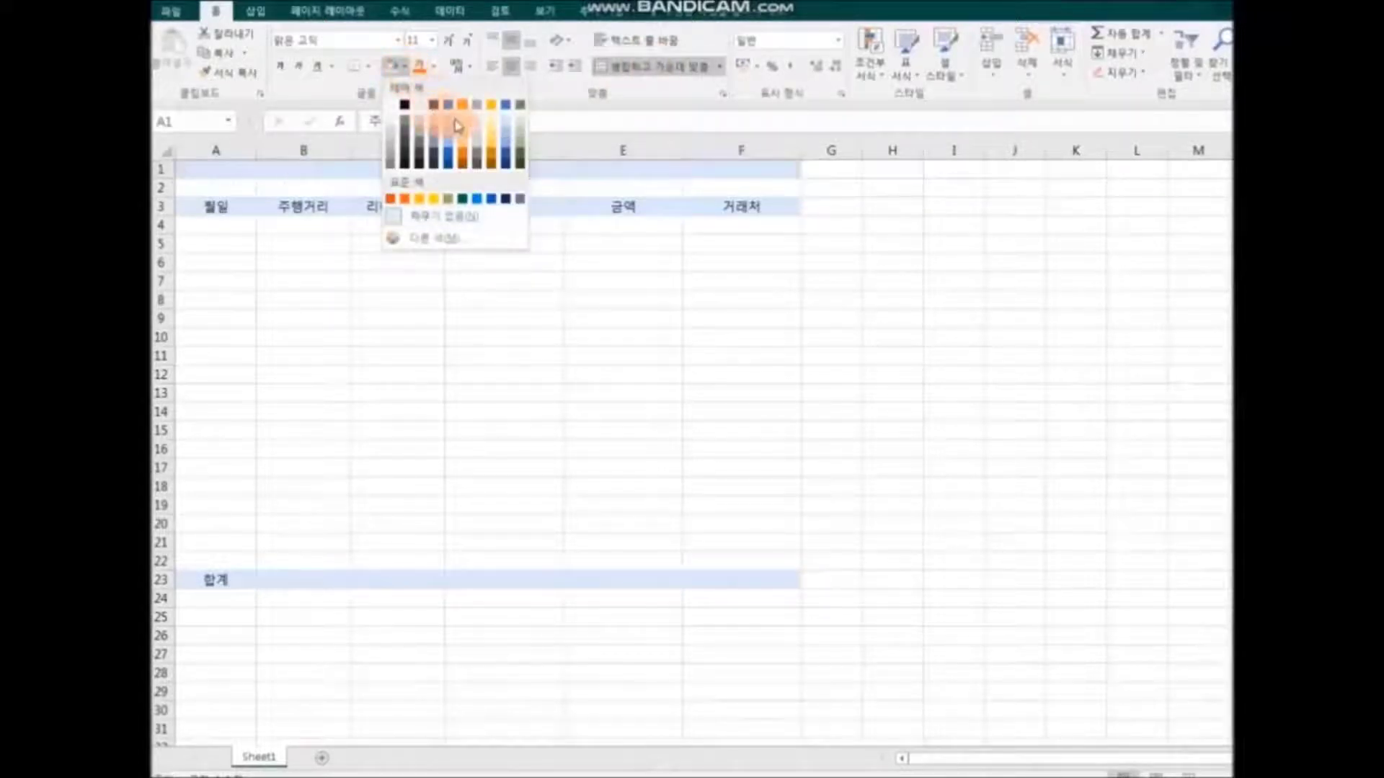
{"action": "left_click", "coordinate": [475, 121]}
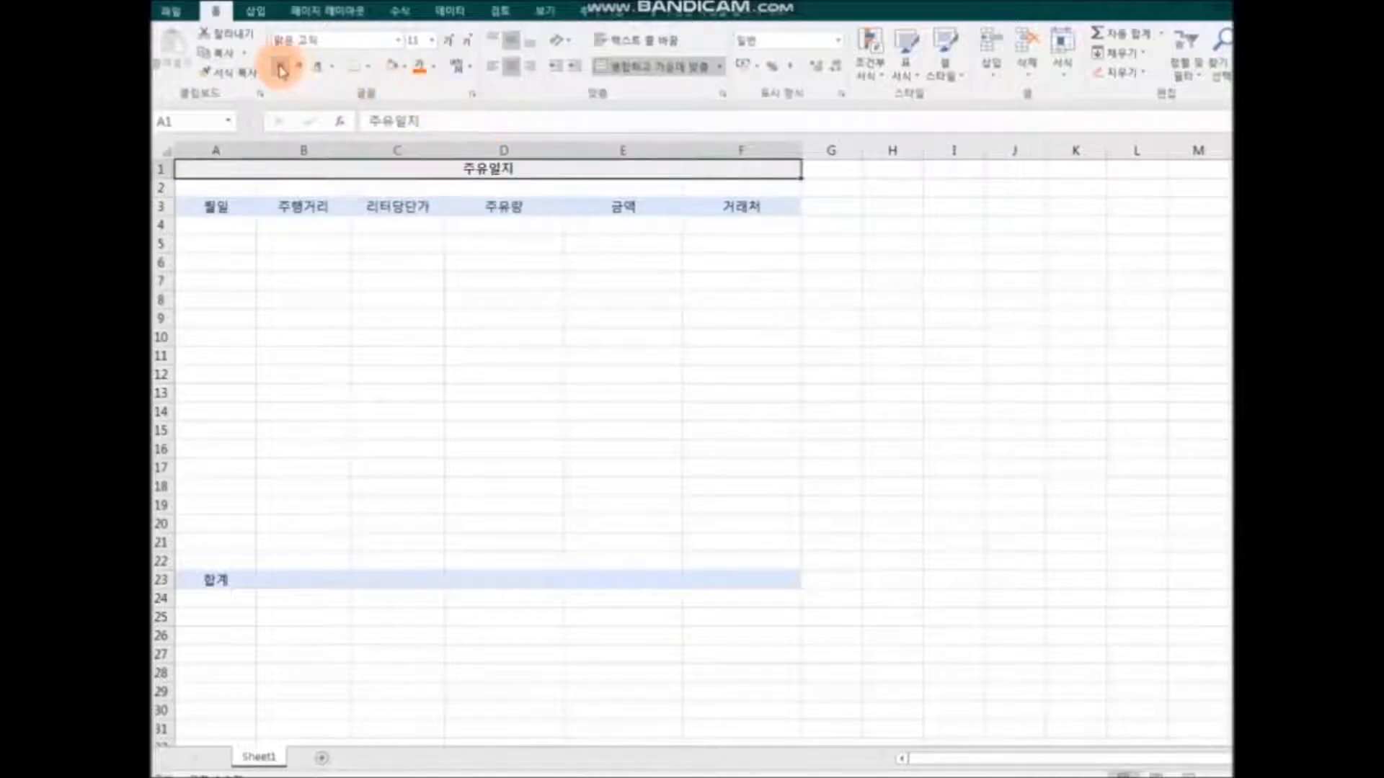
Make the title 주유일지 bold and set its font size to 18
{"action": "left_click", "coordinate": [432, 43]}
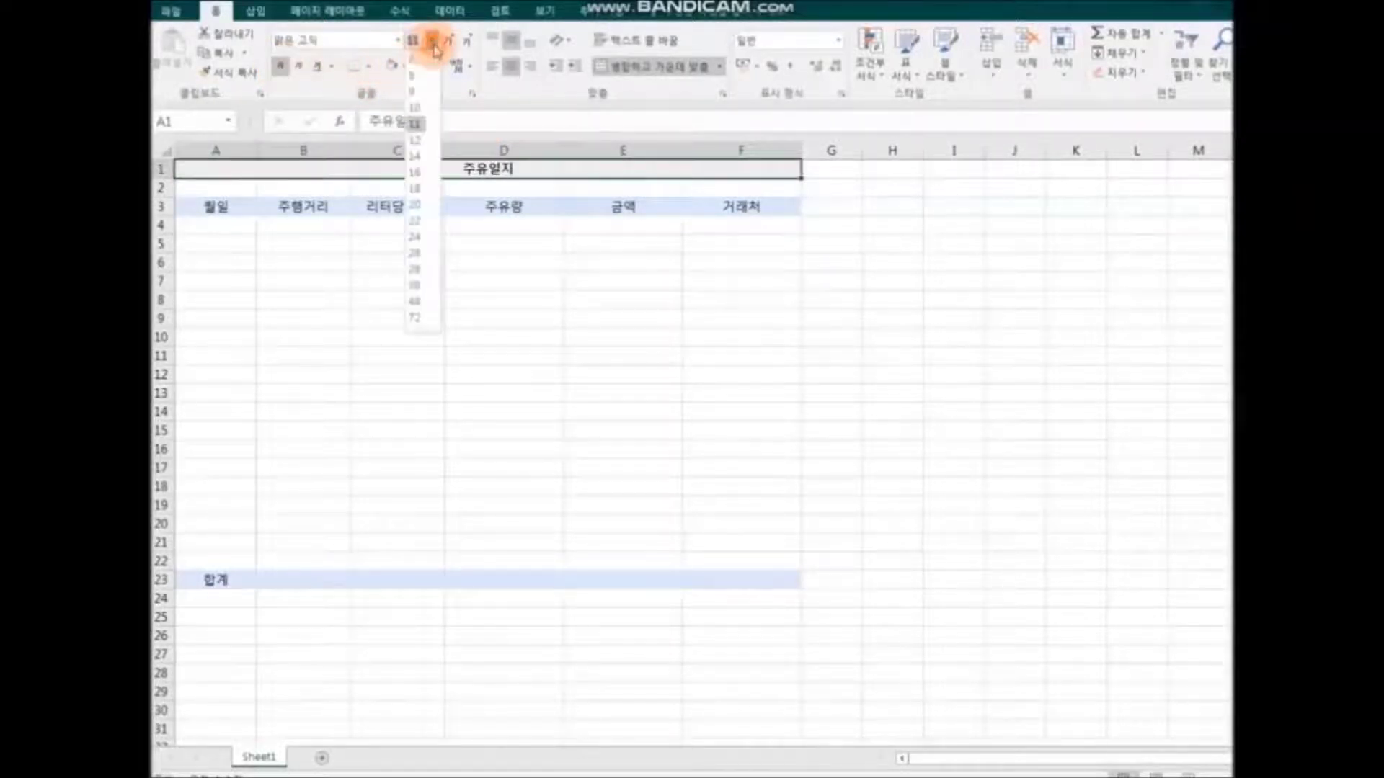
{"action": "left_click", "coordinate": [423, 173]}
{"action": "left_click", "coordinate": [971, 277]}
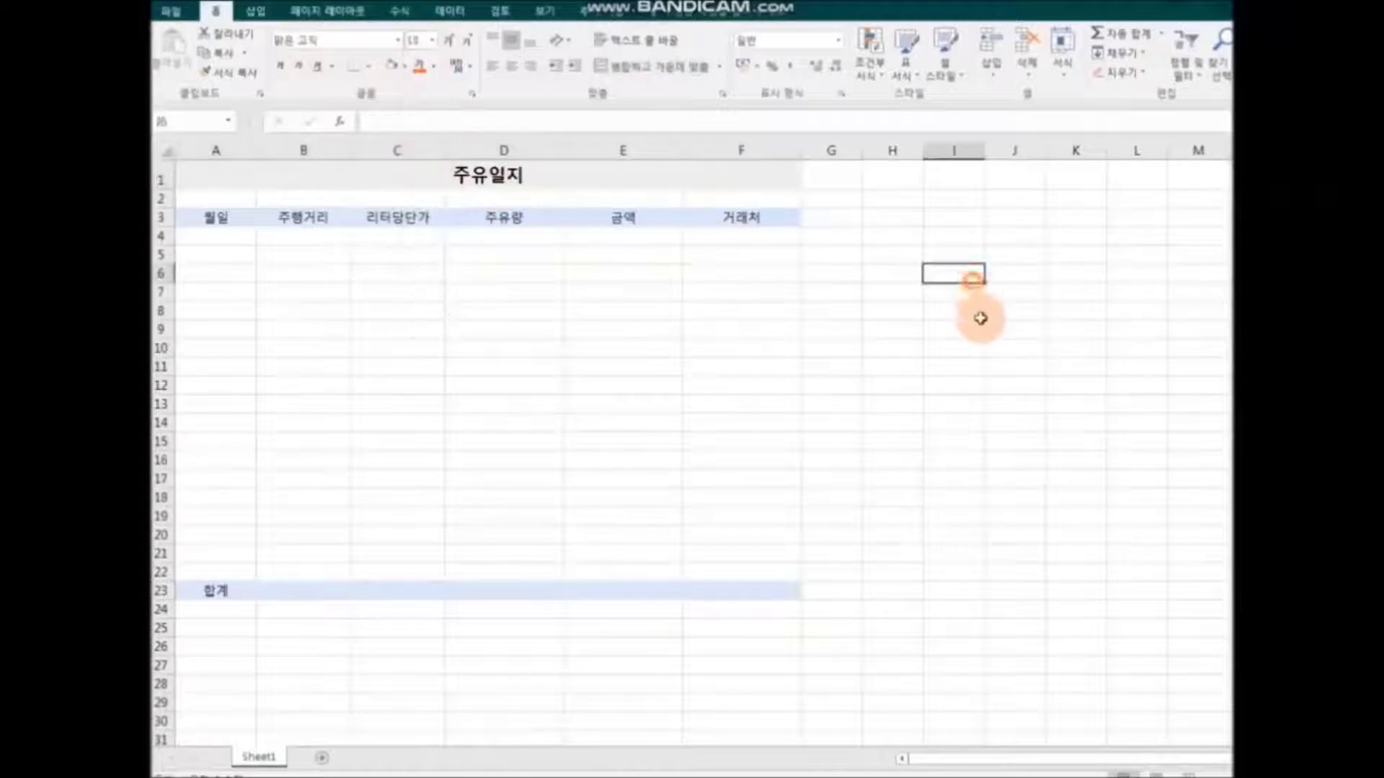
Apply all borders to the table range A3:F23
{"action": "left_click_drag", "start_coordinate": [216, 216], "coordinate": [751, 583]}
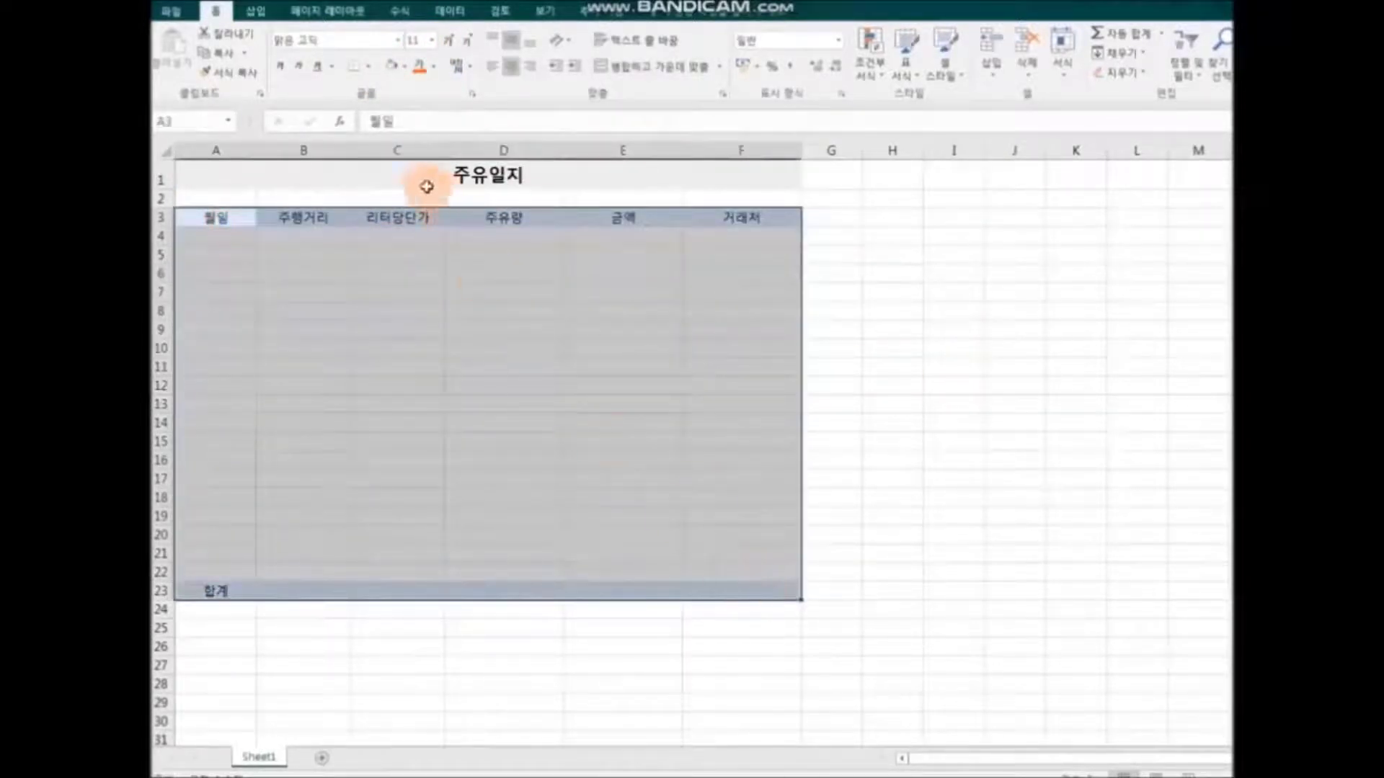
{"action": "left_click", "coordinate": [369, 67]}
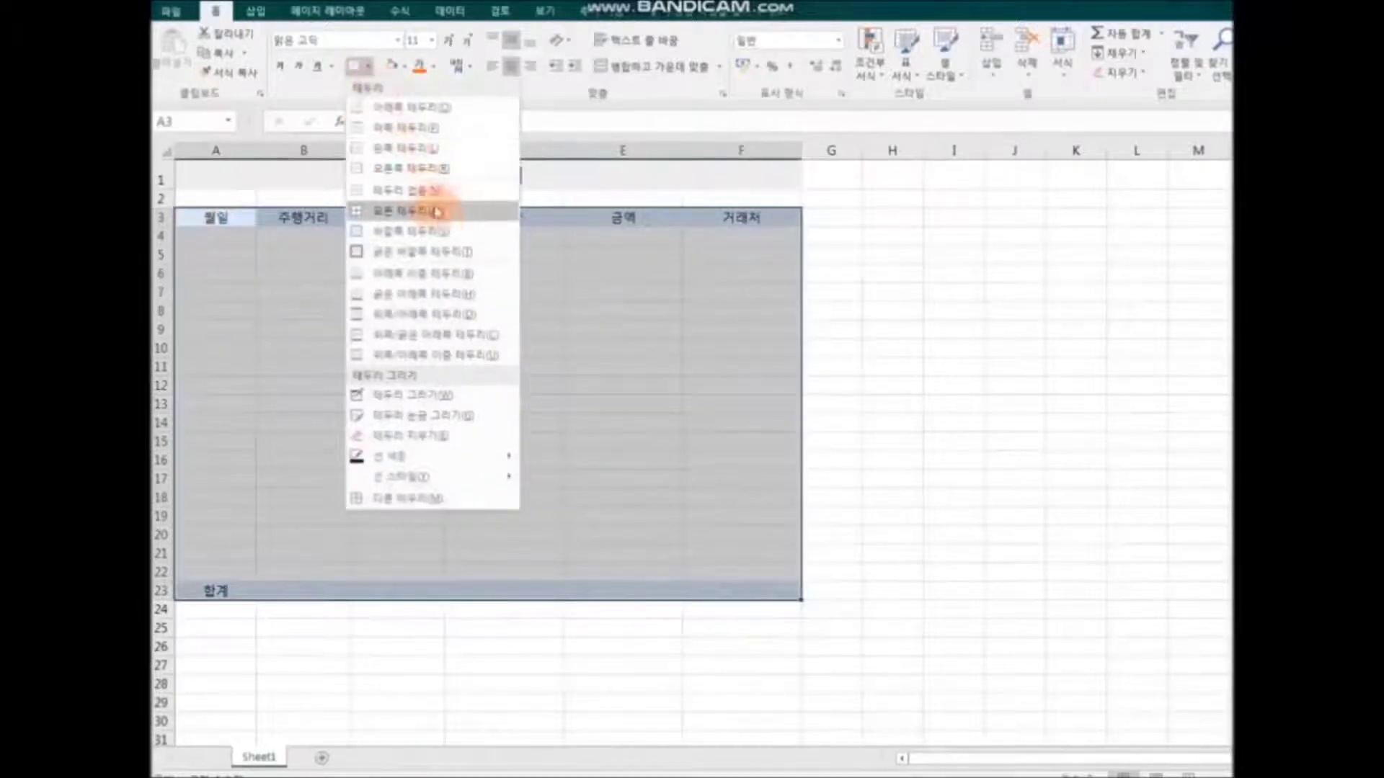
{"action": "left_click", "coordinate": [441, 215]}
{"action": "left_click", "coordinate": [1110, 421]}
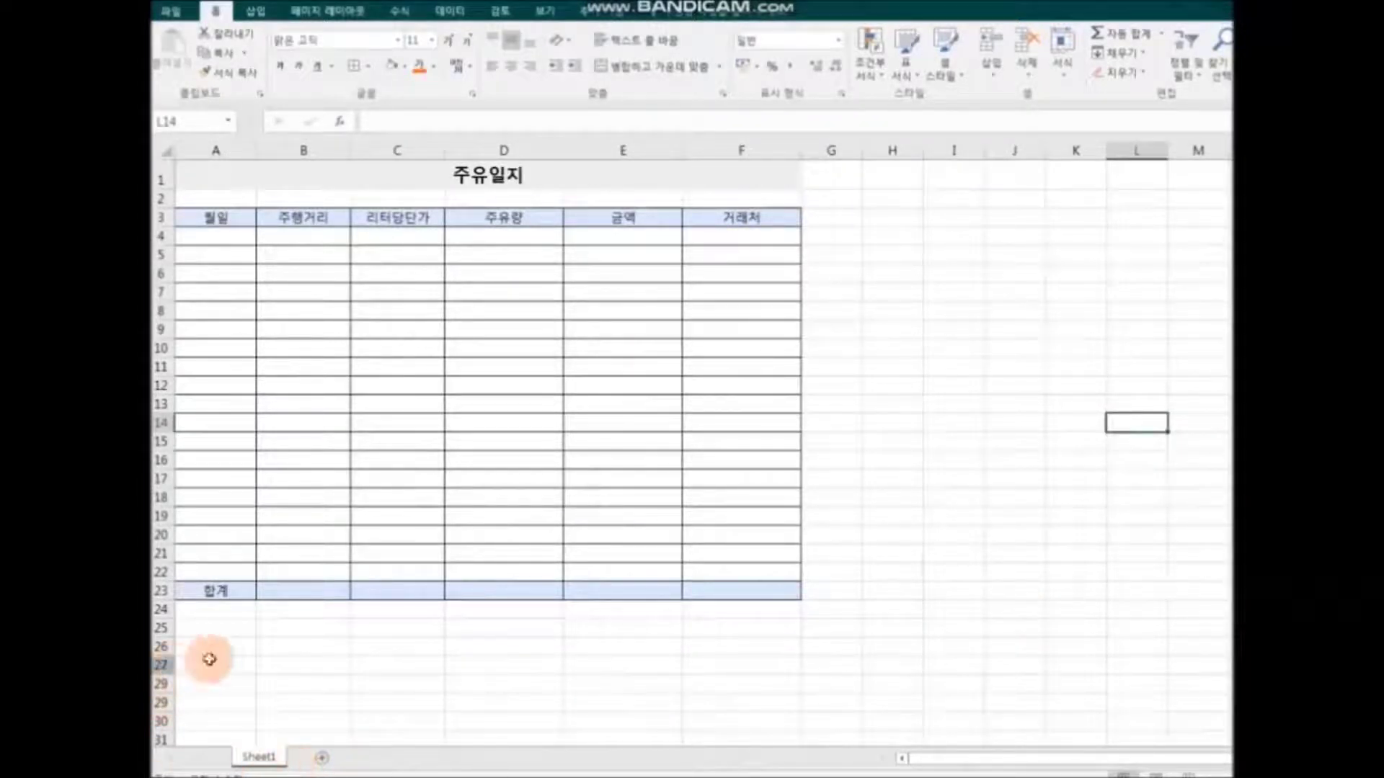
Rename the worksheet Sheet1 as 1월
{"action": "right_click", "coordinate": [264, 762]}
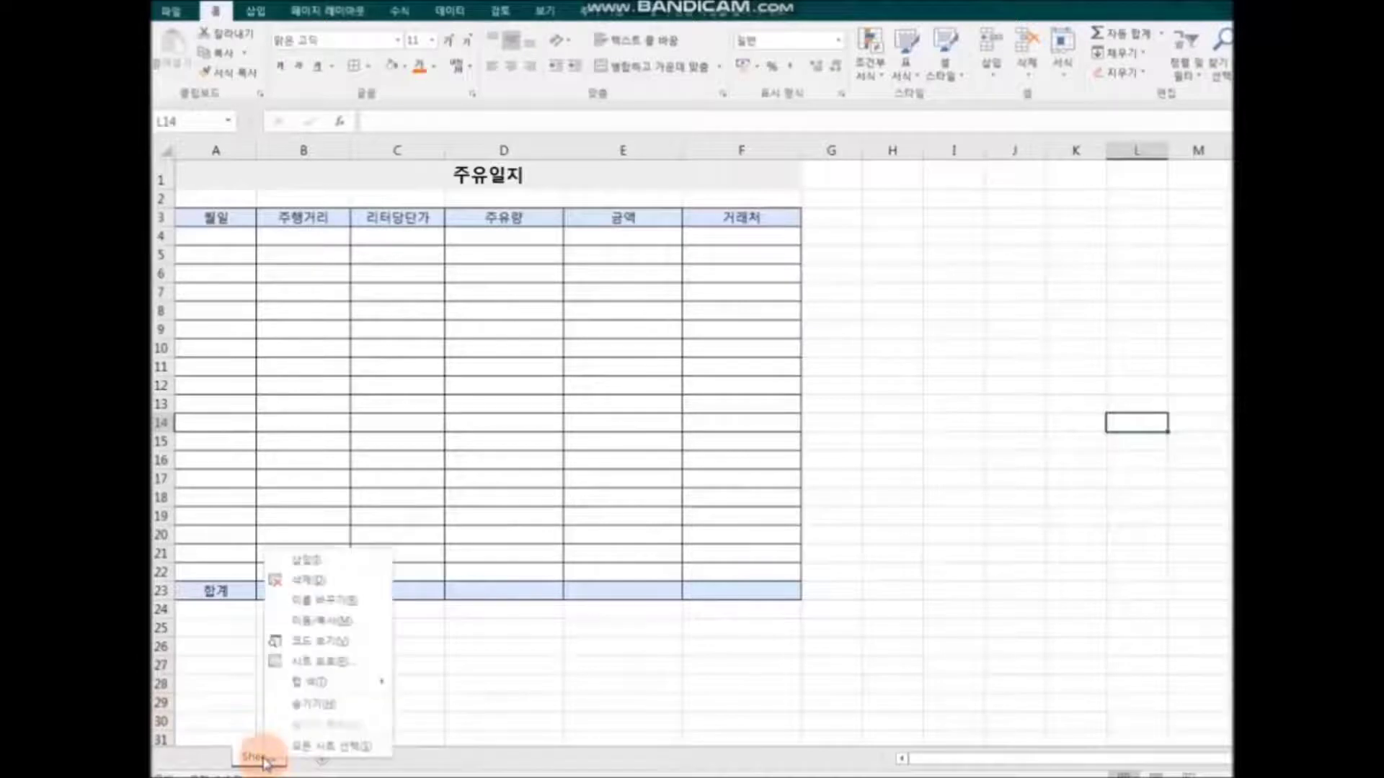
{"action": "left_click", "coordinate": [356, 602]}
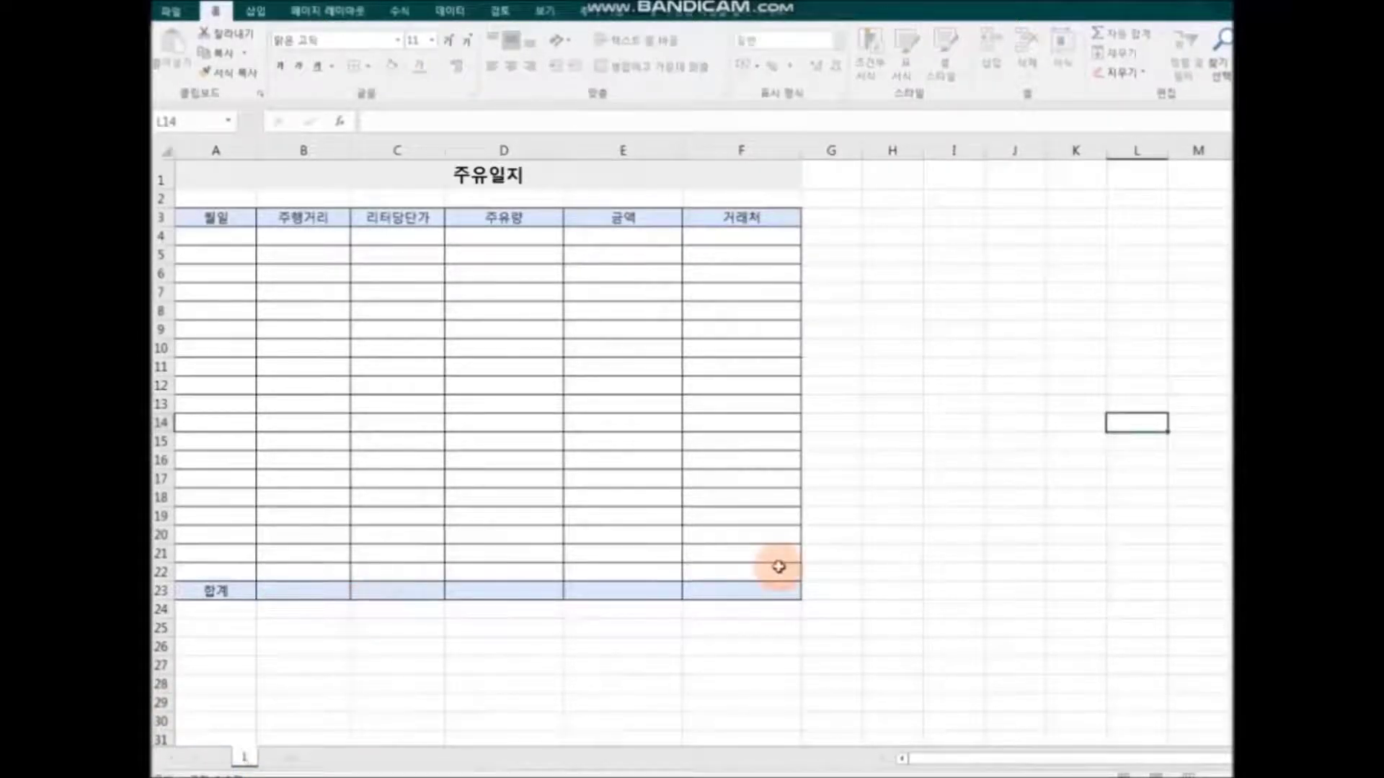
{"action": "key", "text": "Return"}
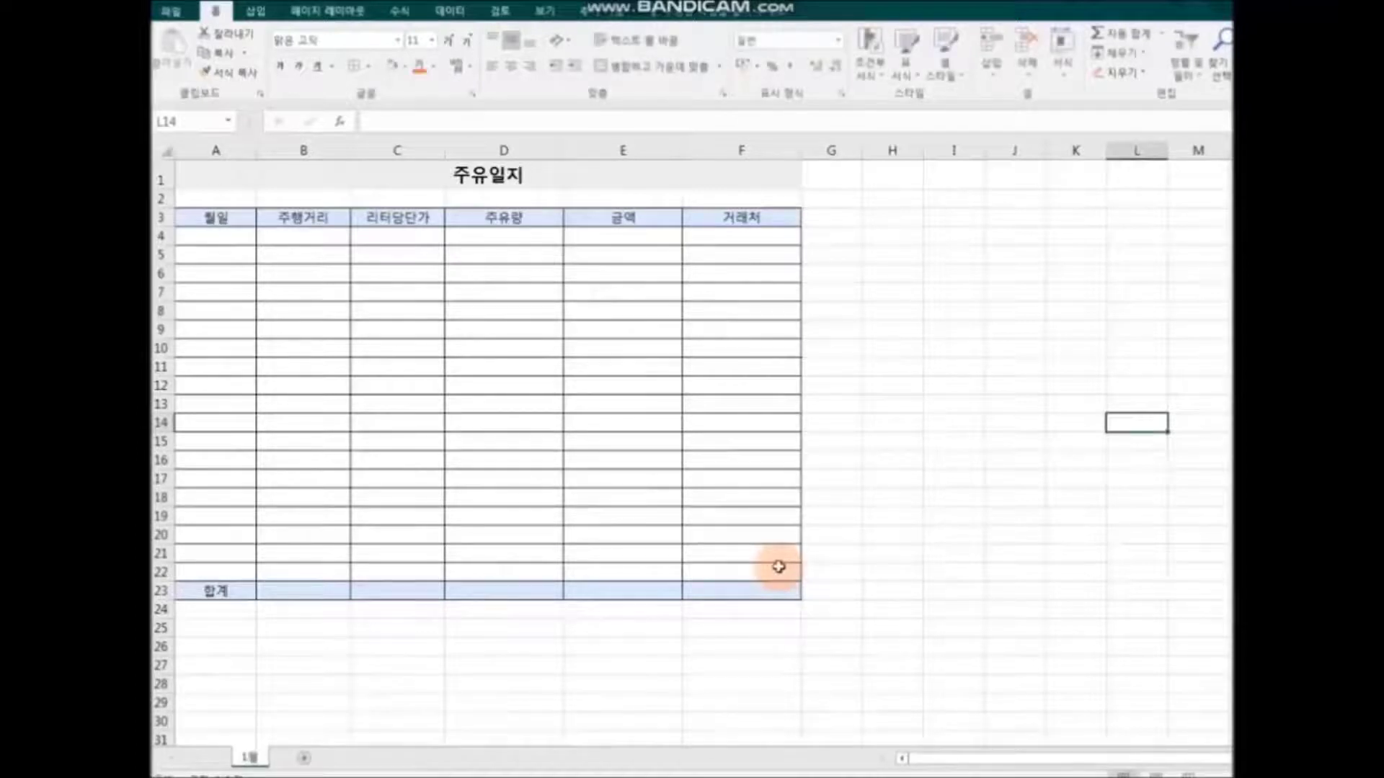
Create a copy of the 1월 sheet at the end of the workbook
{"action": "right_click", "coordinate": [259, 761]}
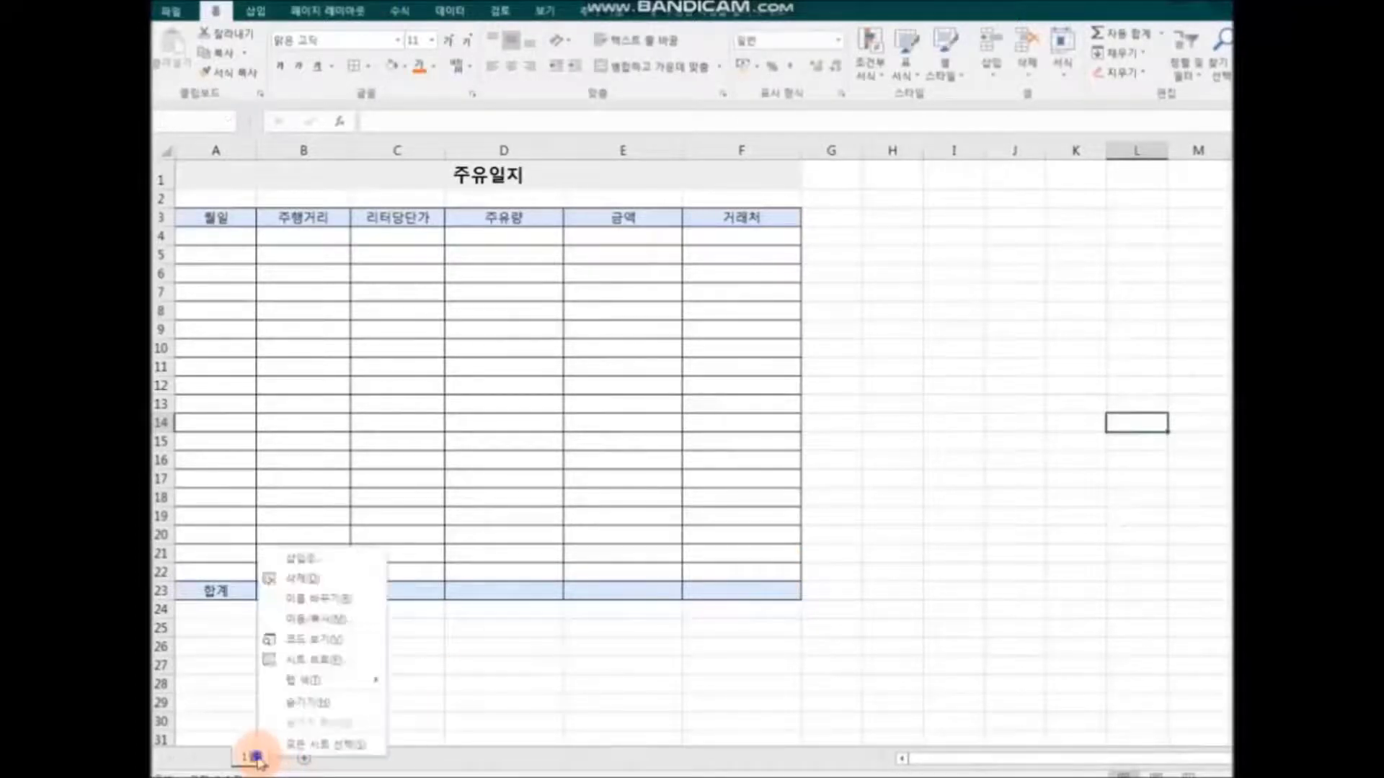
{"action": "left_click", "coordinate": [369, 629]}
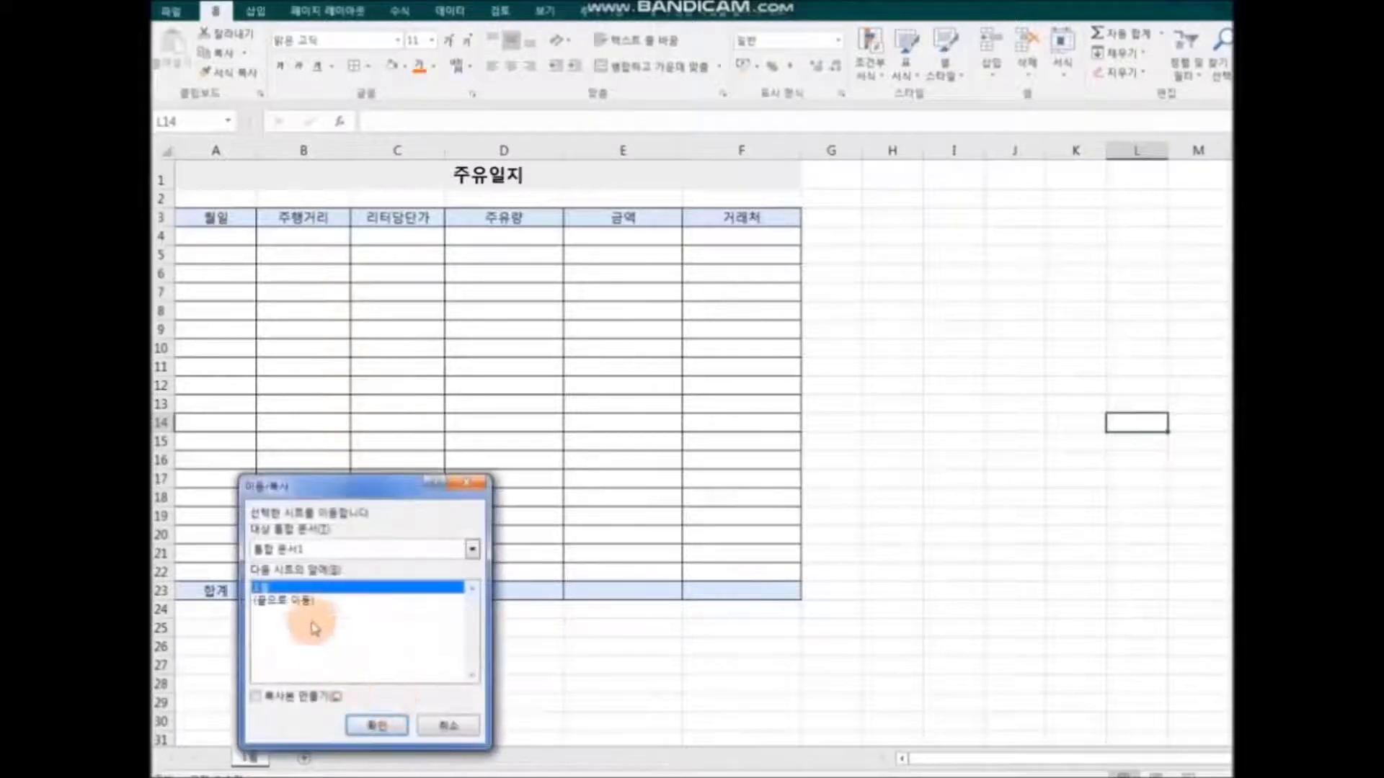
{"action": "left_click", "coordinate": [303, 599]}
{"action": "left_click", "coordinate": [371, 725]}
Rename the copied 1월 sheet as 2월
{"action": "left_click", "coordinate": [322, 764]}
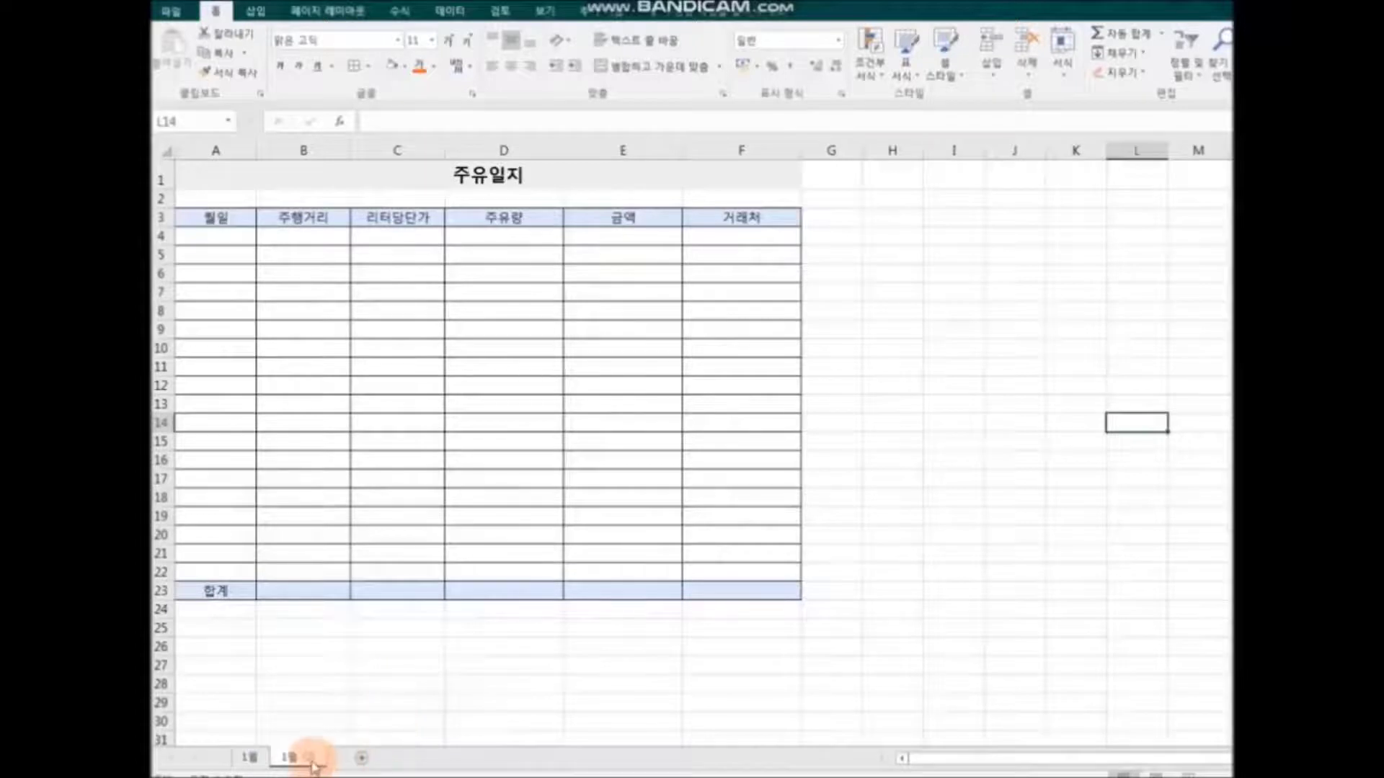
{"action": "right_click", "coordinate": [314, 764]}
{"action": "left_click", "coordinate": [390, 605]}
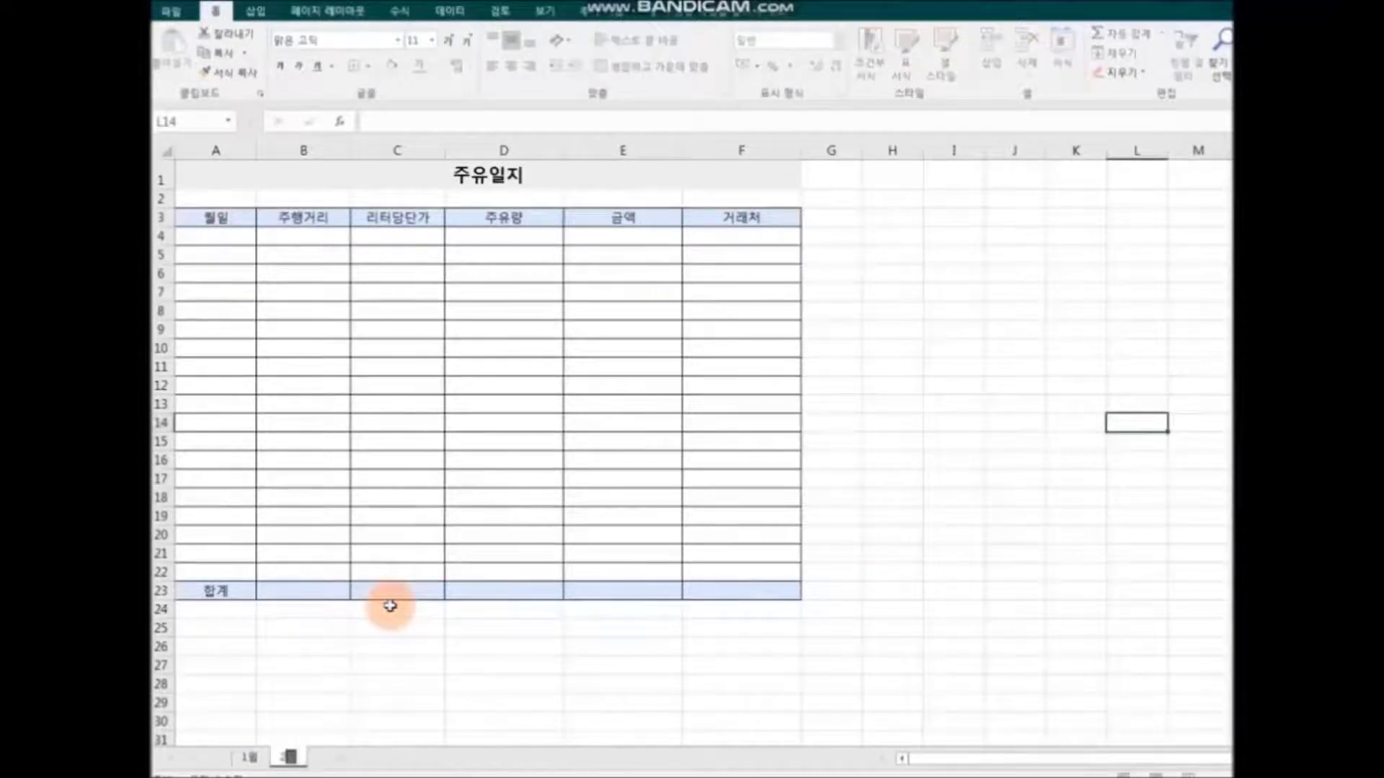
{"action": "type", "text": "2월"}
{"action": "key", "text": "Return"}
Create a copy of the 2월 sheet at the end of the workbook
{"action": "left_click", "coordinate": [324, 766]}
{"action": "right_click", "coordinate": [292, 756]}
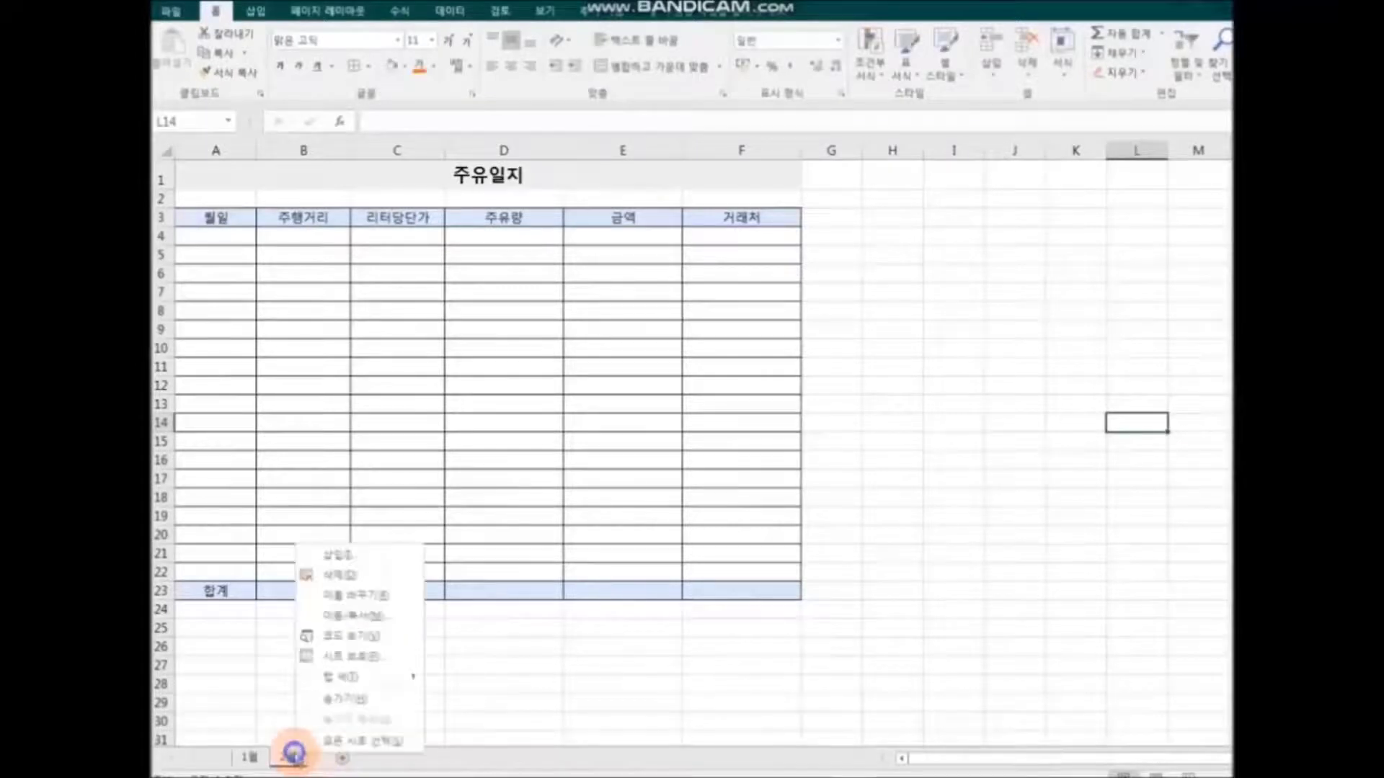
{"action": "left_click", "coordinate": [364, 616]}
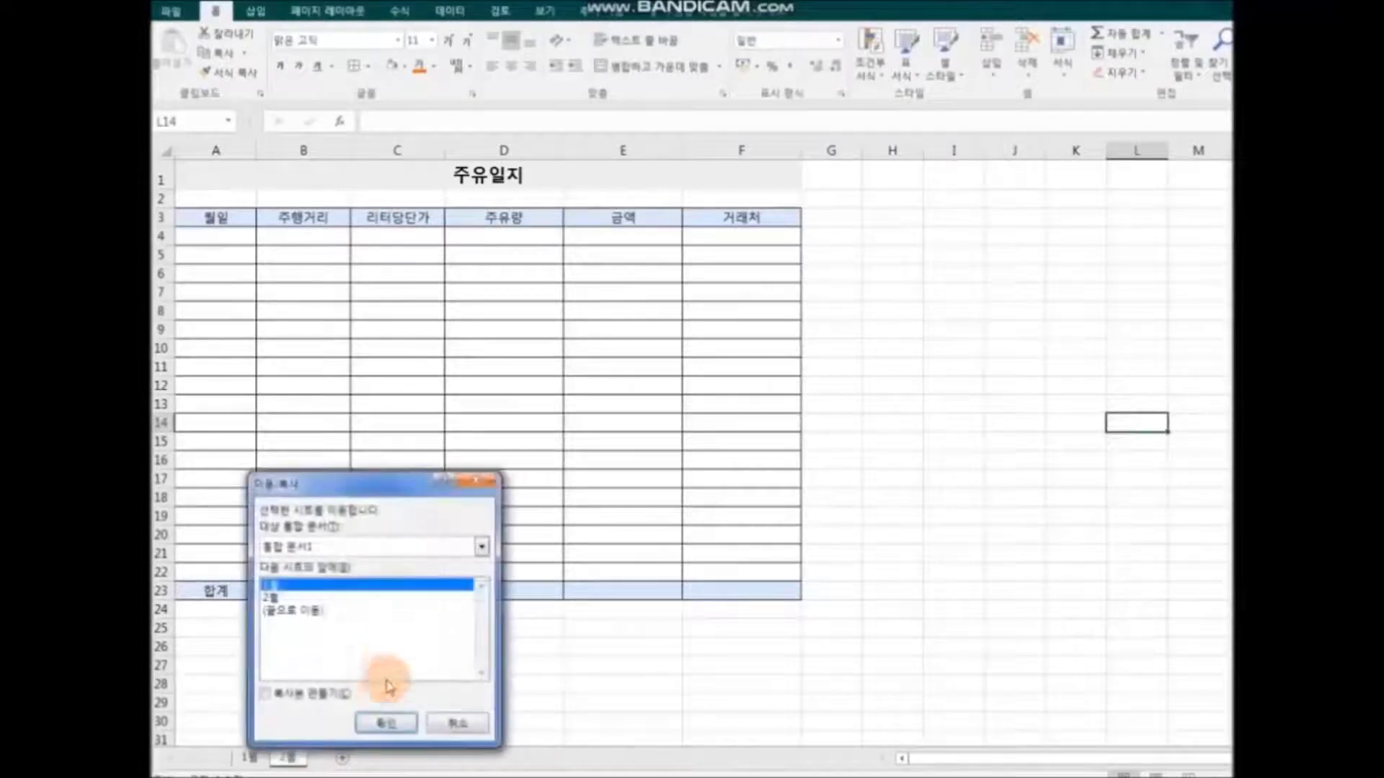
{"action": "left_click", "coordinate": [310, 613]}
{"action": "left_click", "coordinate": [339, 693]}
{"action": "left_click", "coordinate": [384, 722]}
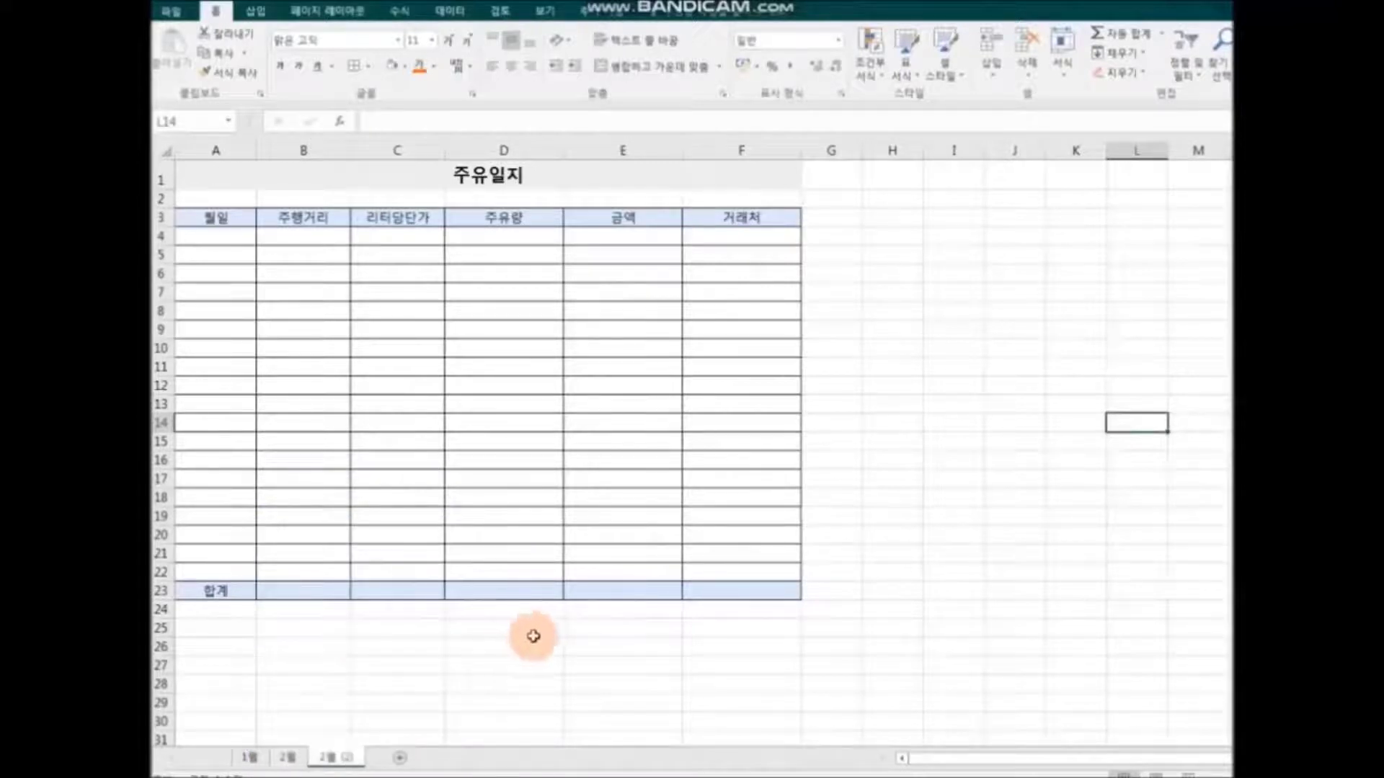
Rename the copied 2월 sheet as 3월
{"action": "right_click", "coordinate": [354, 758]}
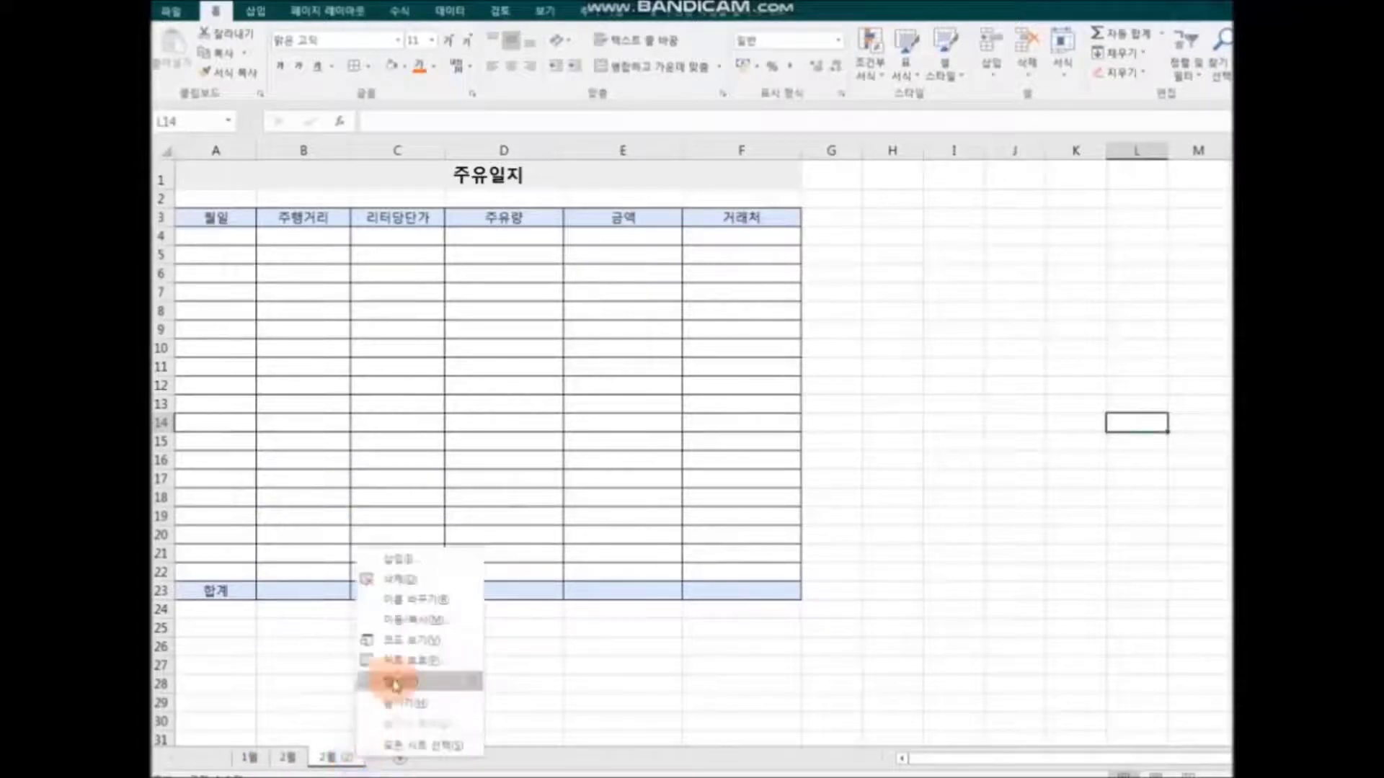
{"action": "left_click", "coordinate": [424, 602]}
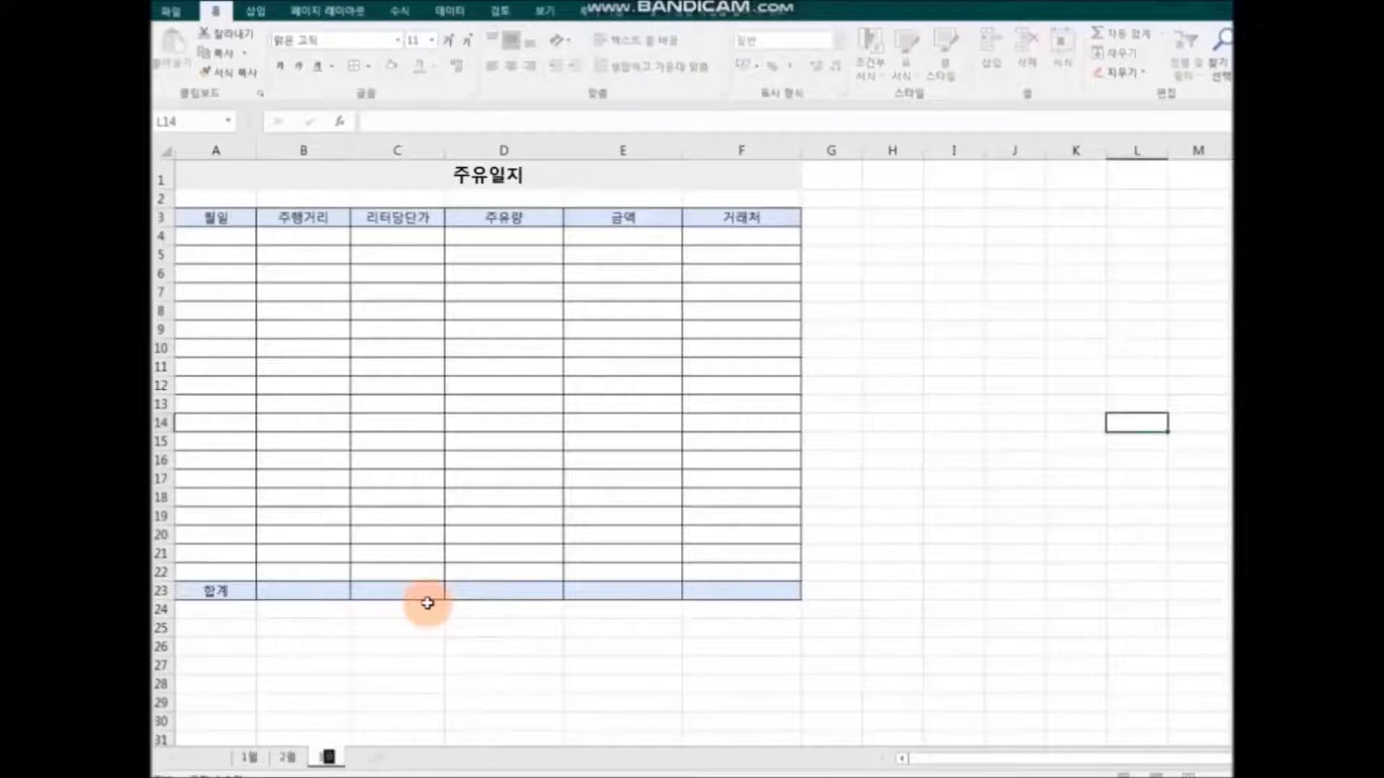
{"action": "key", "text": "Return"}
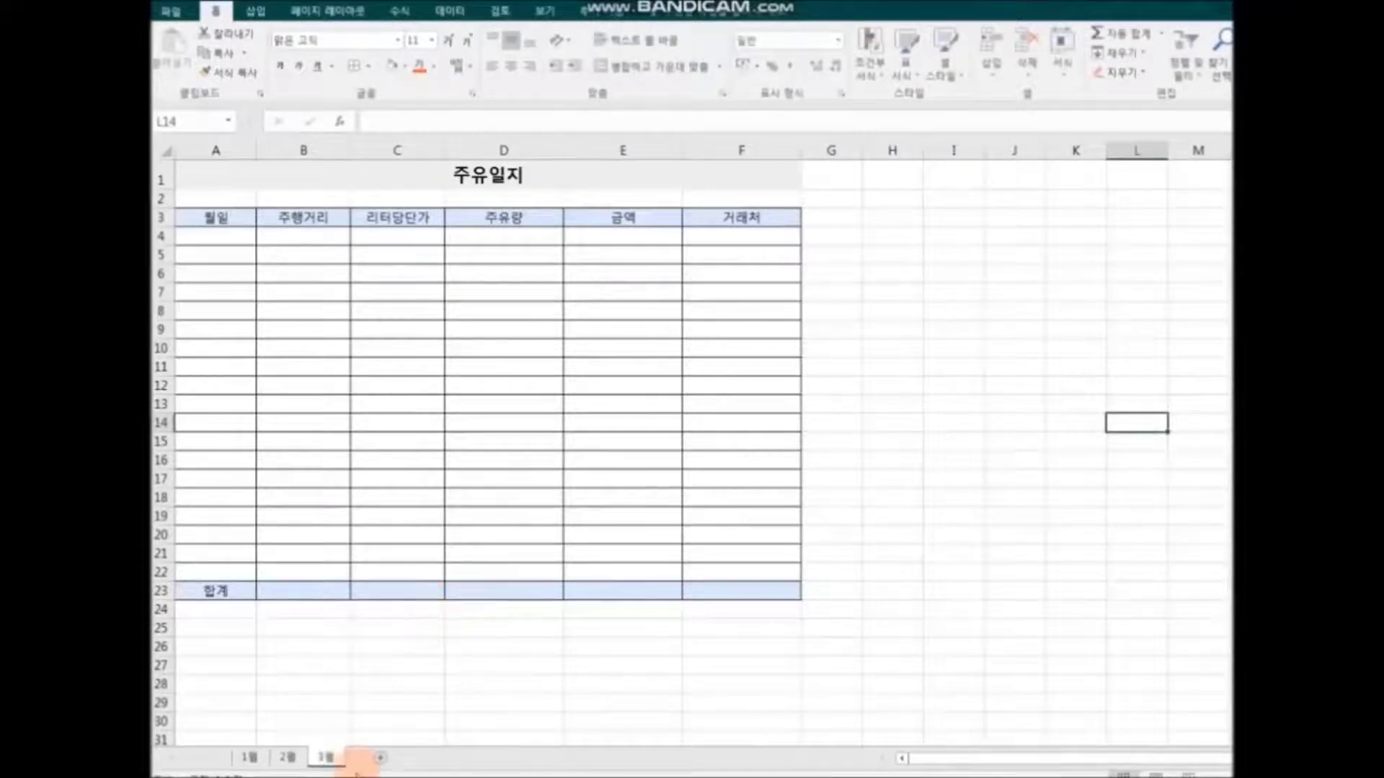
Switch between the 1월, 2월 and 3월 sheets to check the form on each one
{"action": "left_click", "coordinate": [280, 758]}
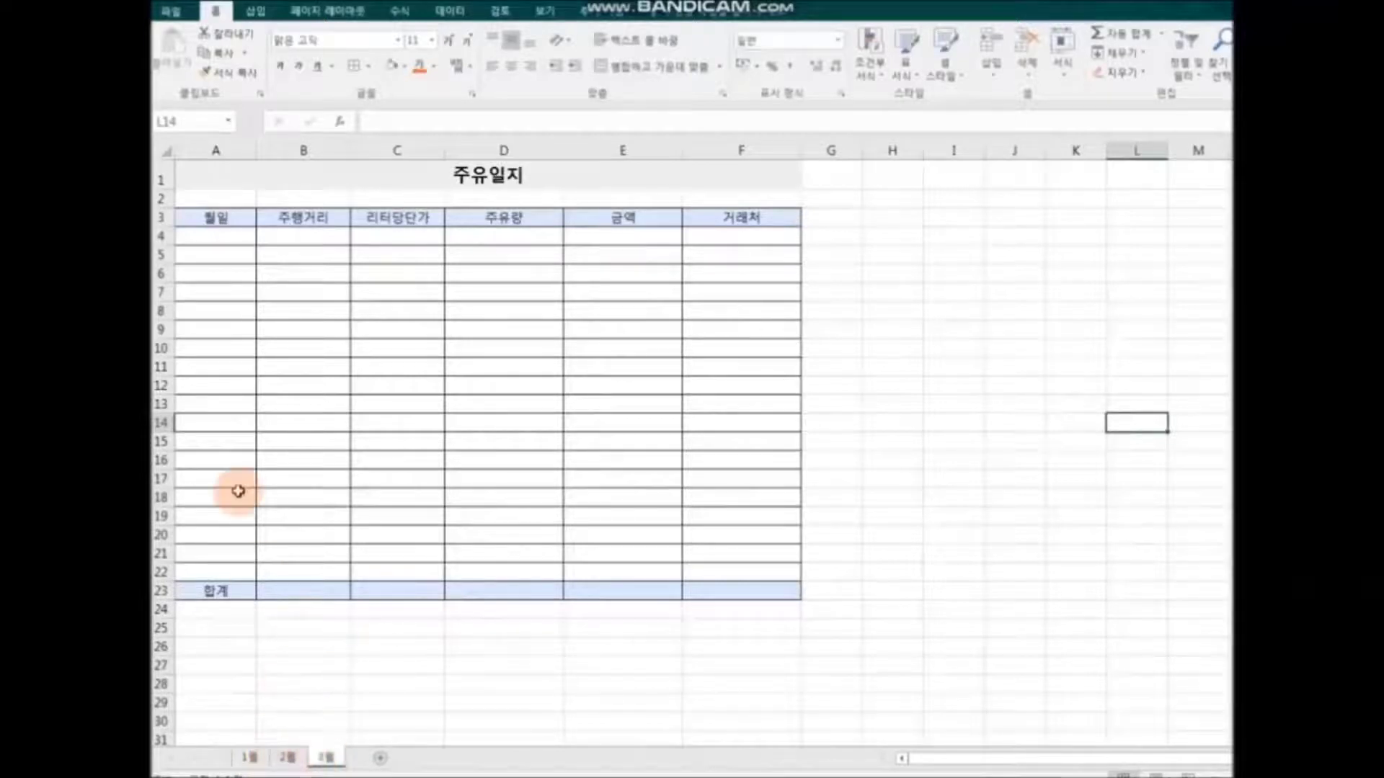
{"action": "left_click", "coordinate": [250, 758]}
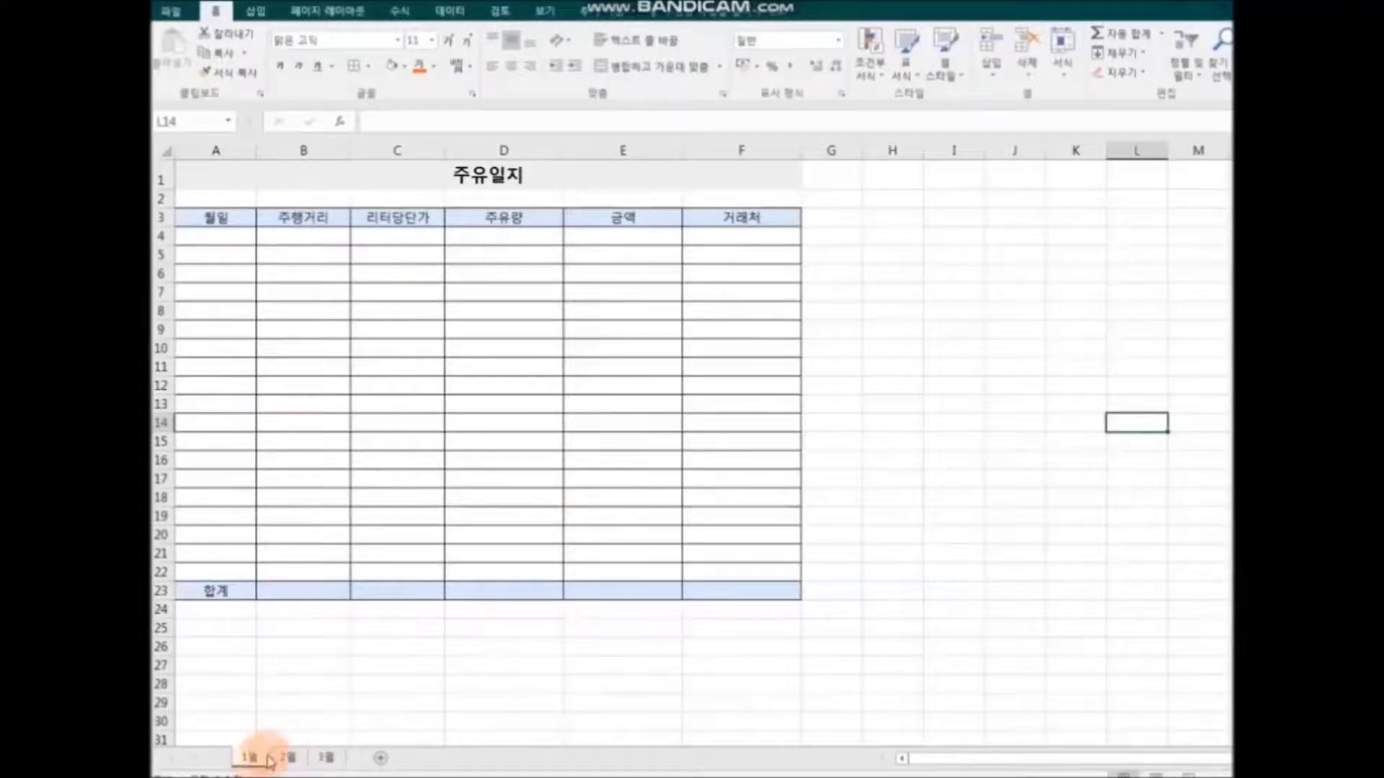
{"action": "left_click", "coordinate": [287, 757]}
{"action": "left_click", "coordinate": [327, 758]}
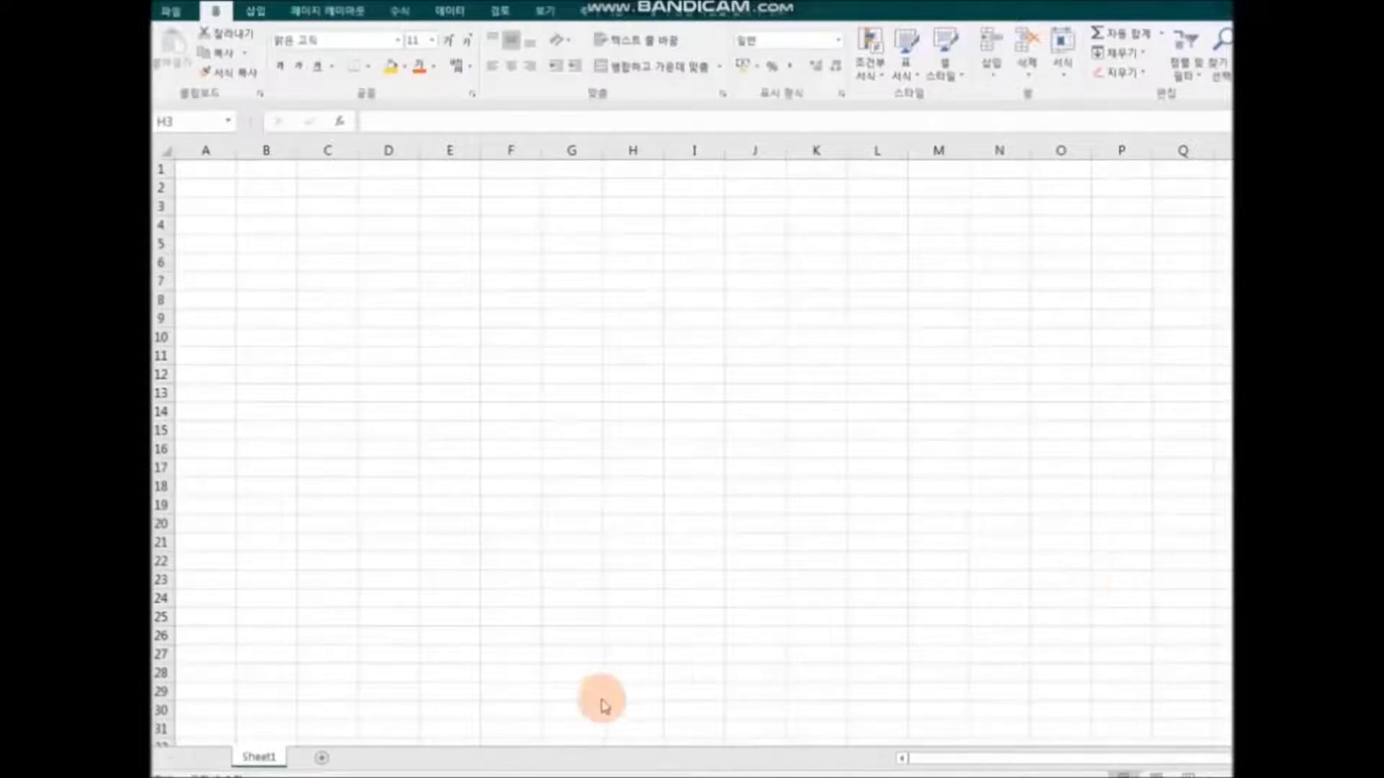
Rename Sheet1 of the blank workbook as 1월
{"action": "left_click", "coordinate": [273, 758]}
{"action": "right_click", "coordinate": [275, 758]}
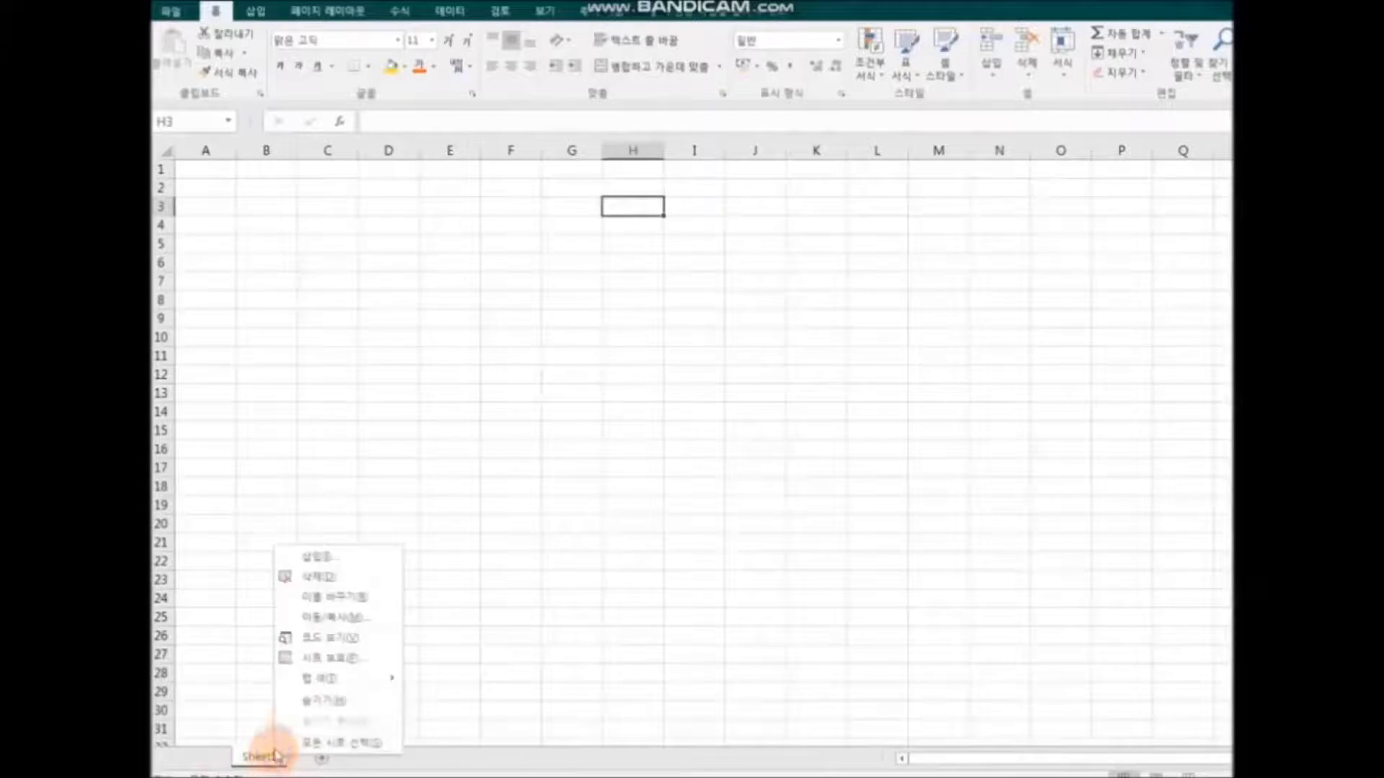
{"action": "left_click", "coordinate": [364, 597]}
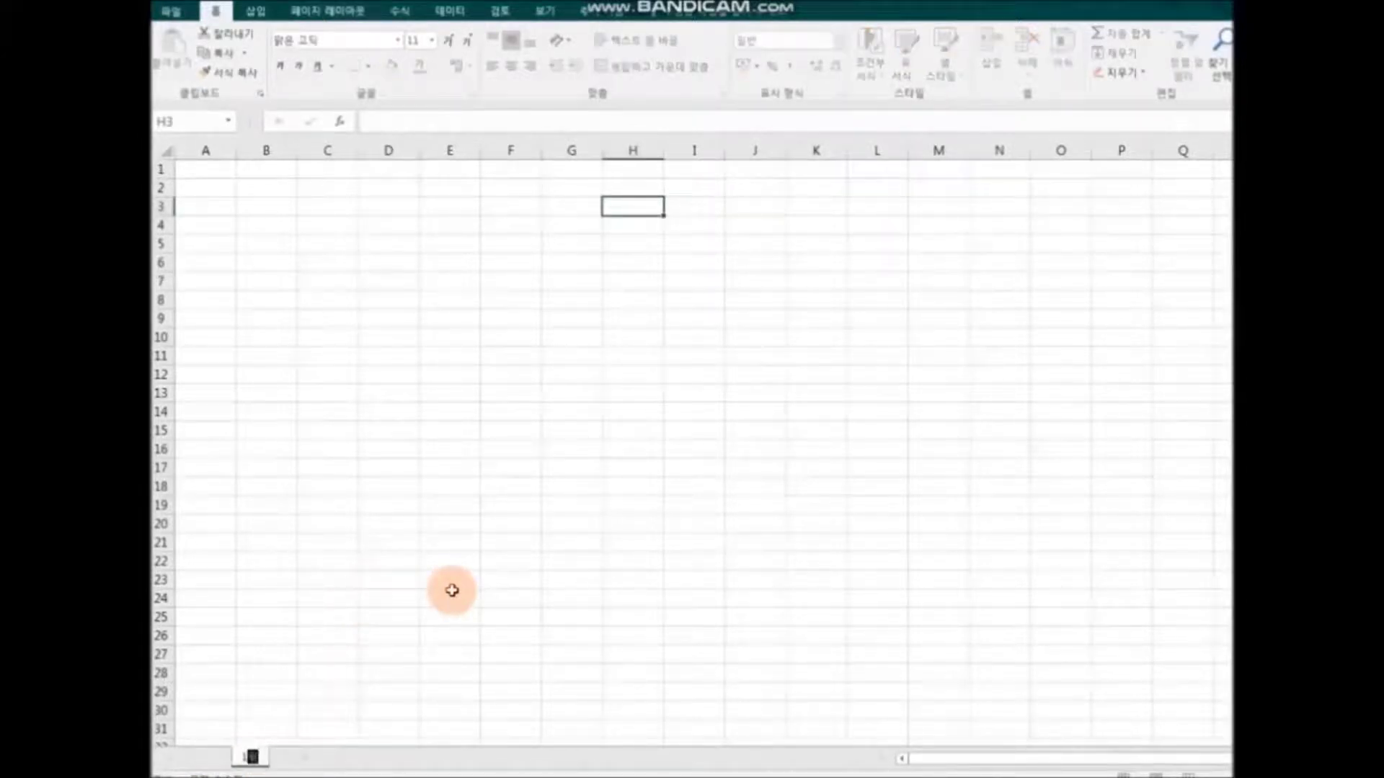
{"action": "key", "text": "Return"}
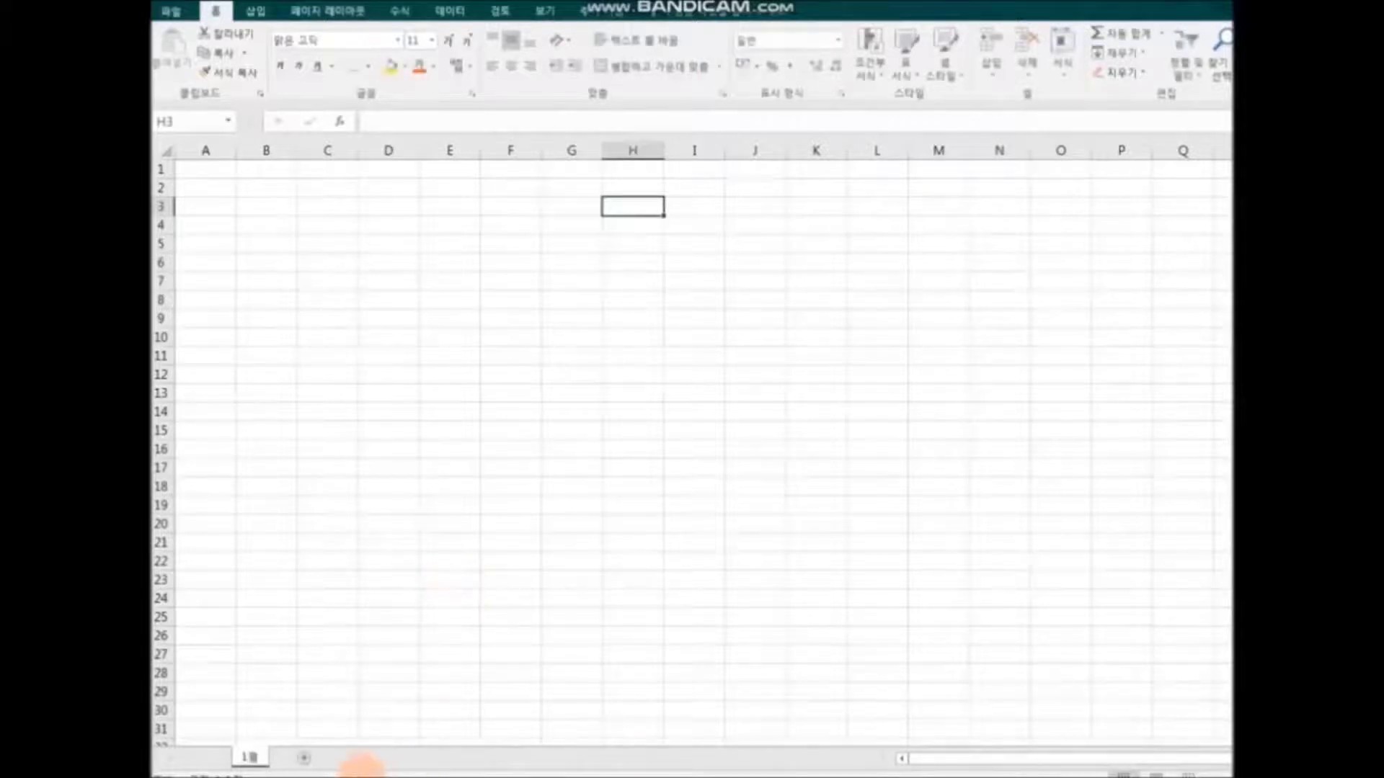
Add a new sheet after 1월 and name it 2월
{"action": "left_click", "coordinate": [305, 758]}
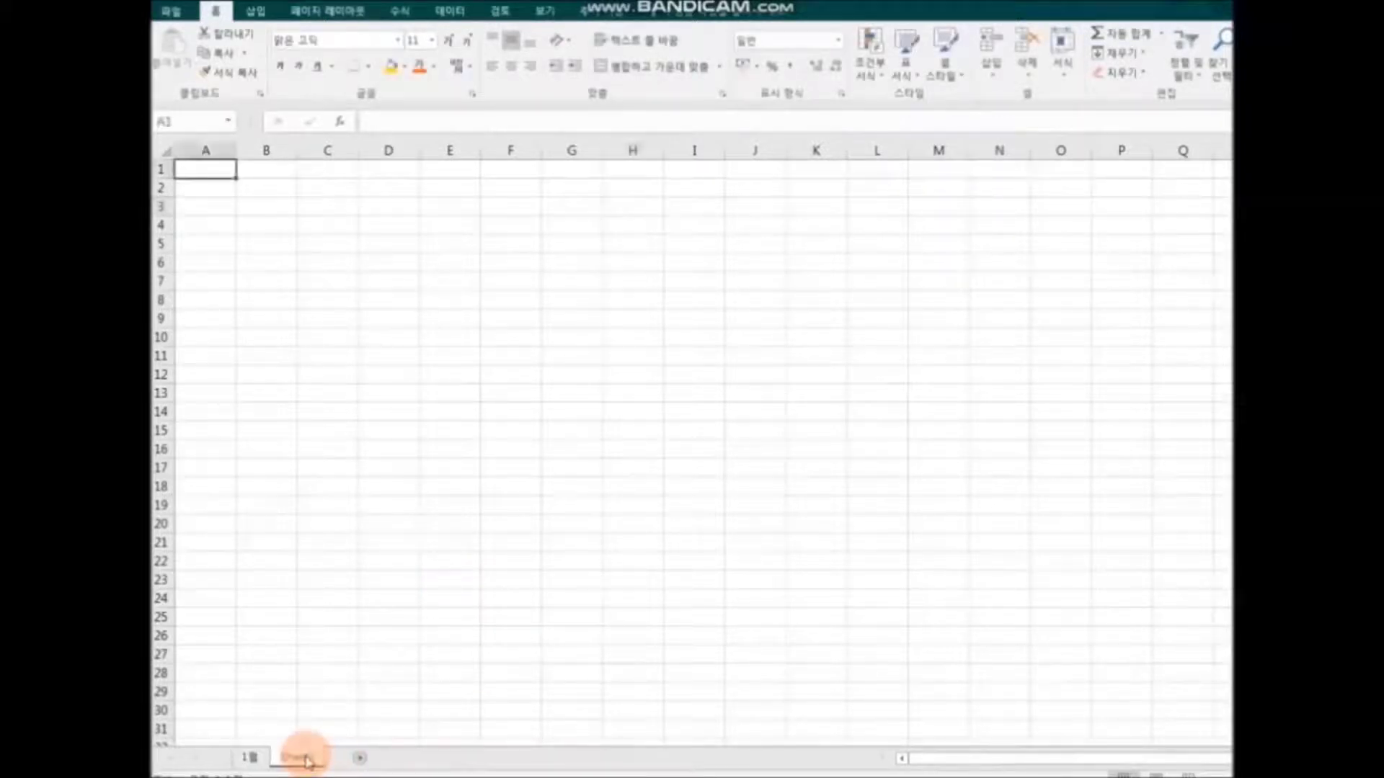
{"action": "right_click", "coordinate": [306, 759]}
{"action": "left_click", "coordinate": [401, 599]}
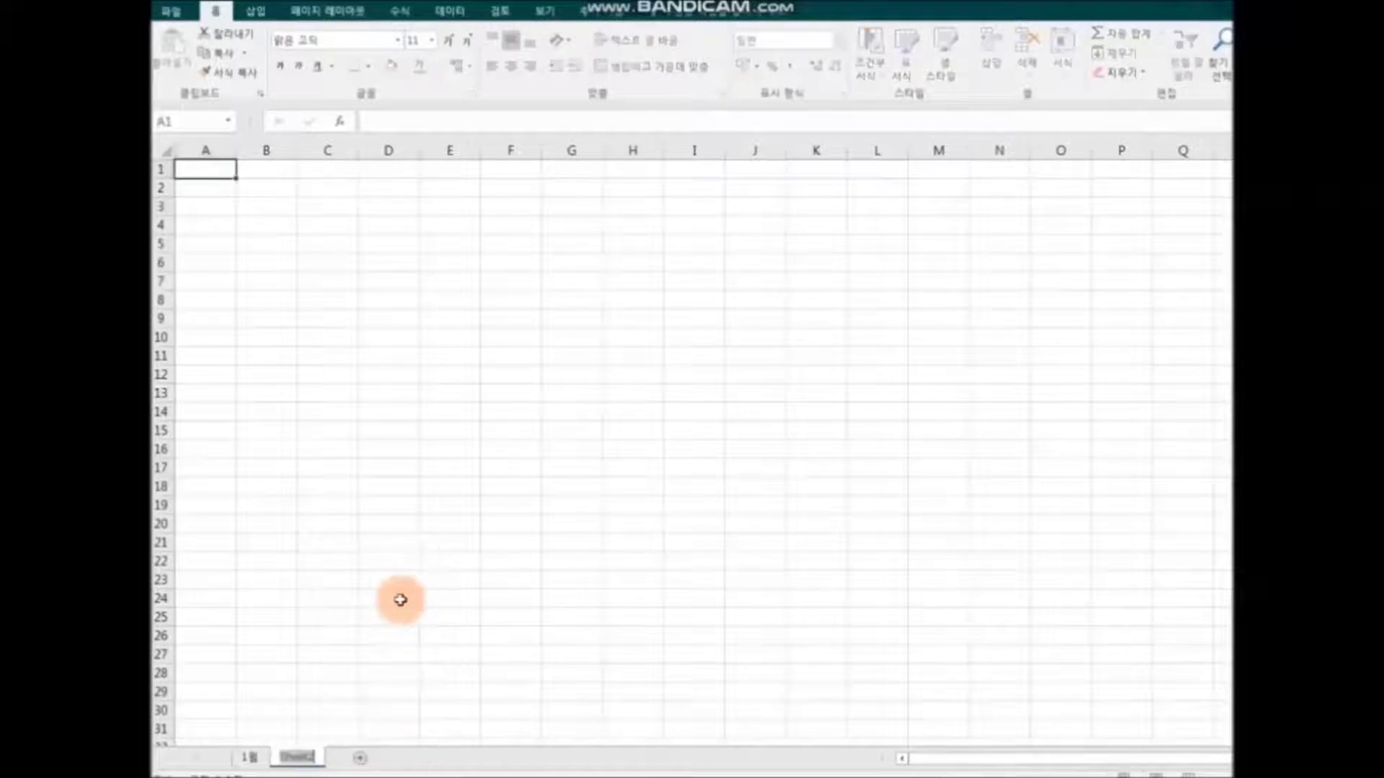
{"action": "type", "text": "2월"}
{"action": "key", "text": "Return"}
Add another sheet after 2월 and name it 3월
{"action": "left_click", "coordinate": [344, 758]}
{"action": "right_click", "coordinate": [351, 758]}
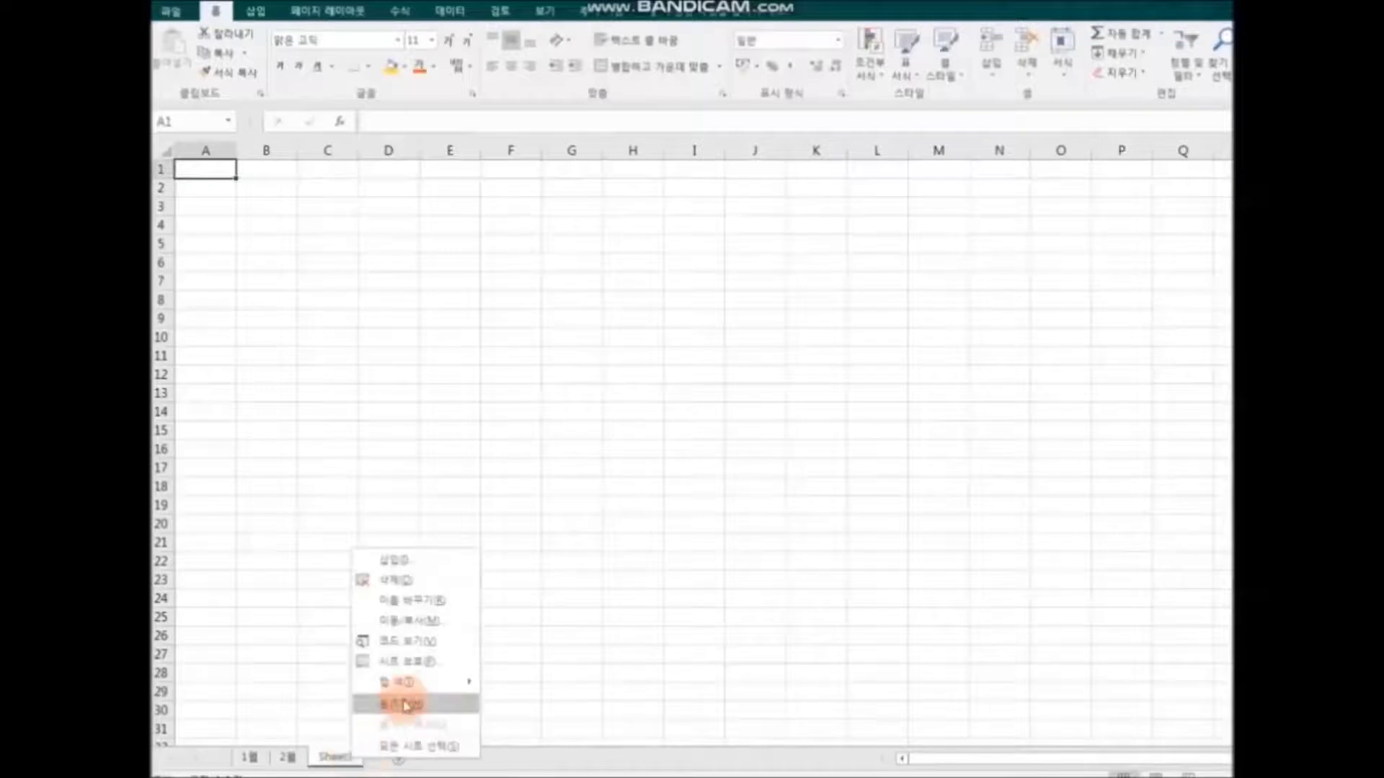
{"action": "left_click", "coordinate": [441, 603]}
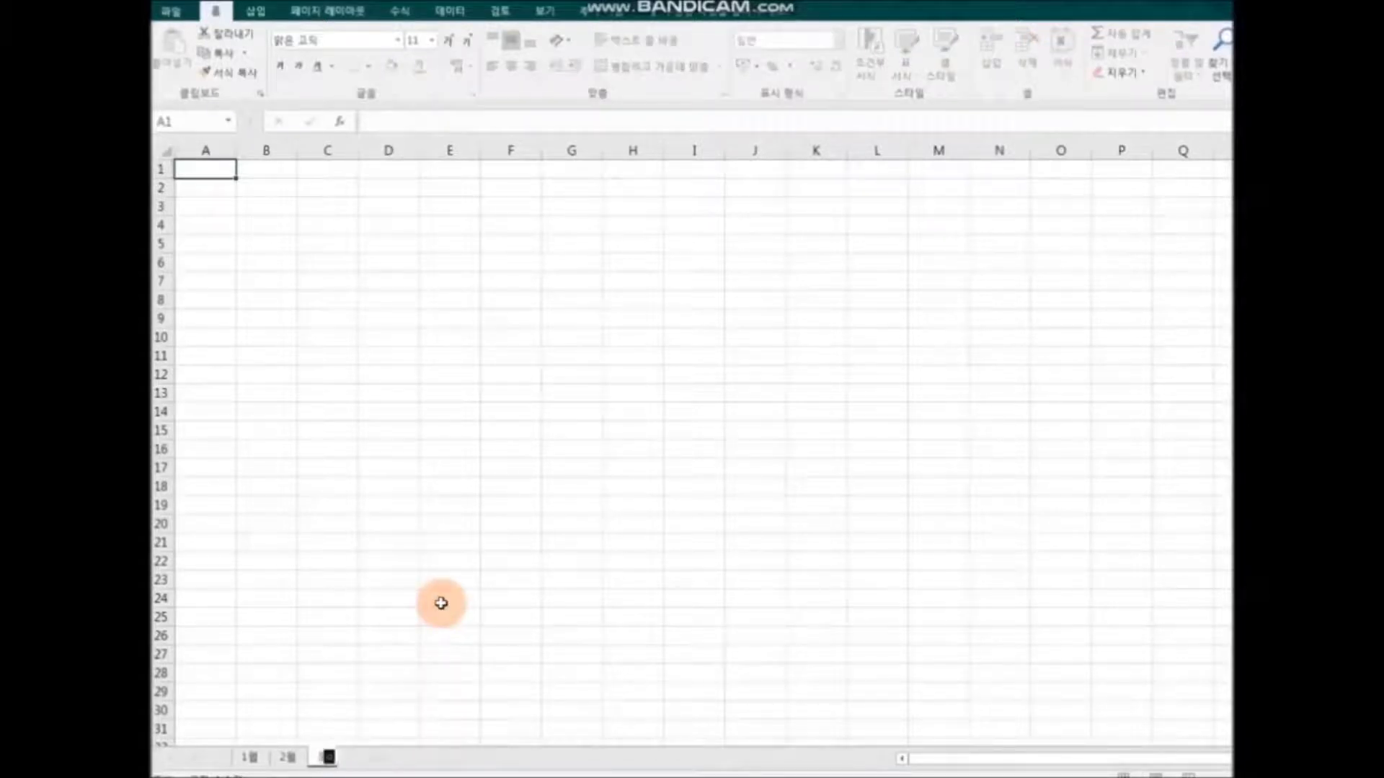
{"action": "type", "text": "3월"}
{"action": "key", "text": "Return"}
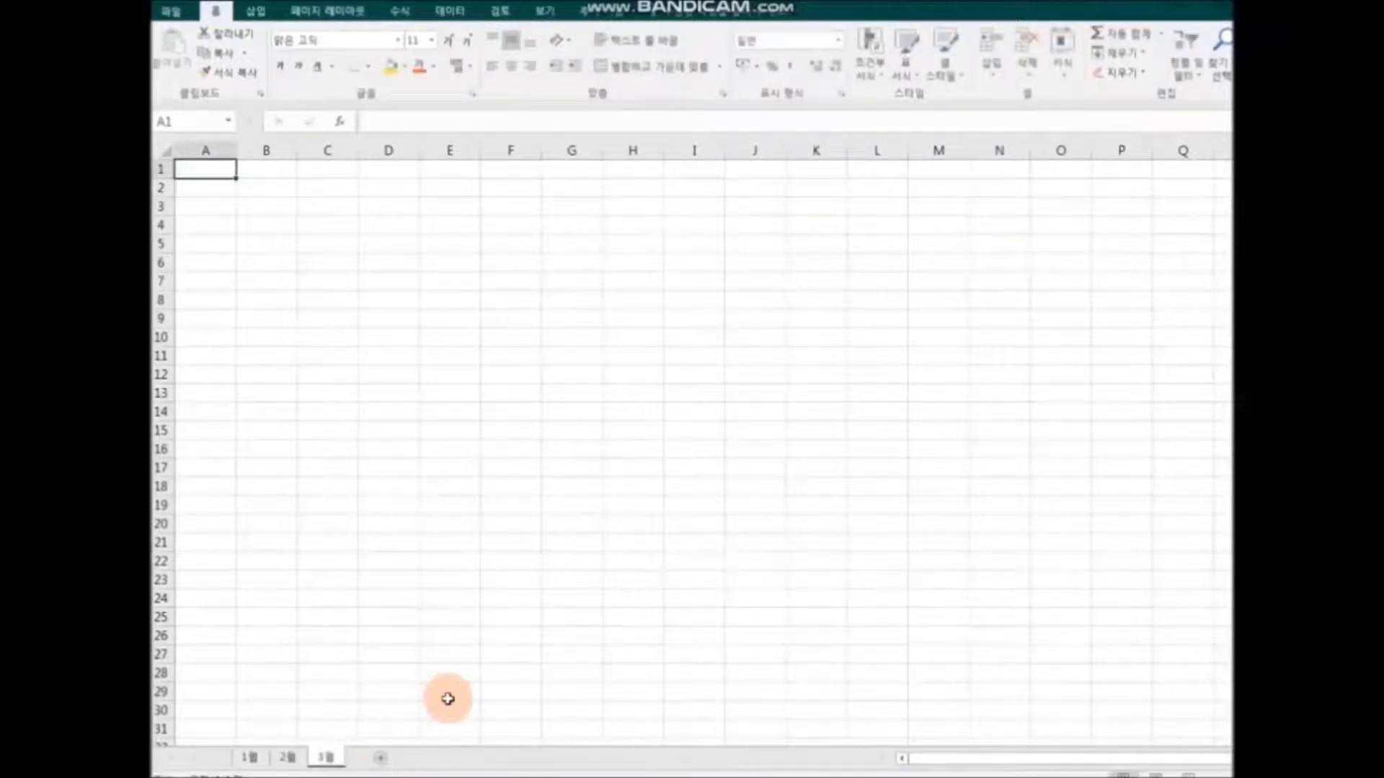
Group the 1월, 2월 and 3월 sheets and enter the title 주유기록 in cell A1
{"action": "left_click", "coordinate": [250, 757]}
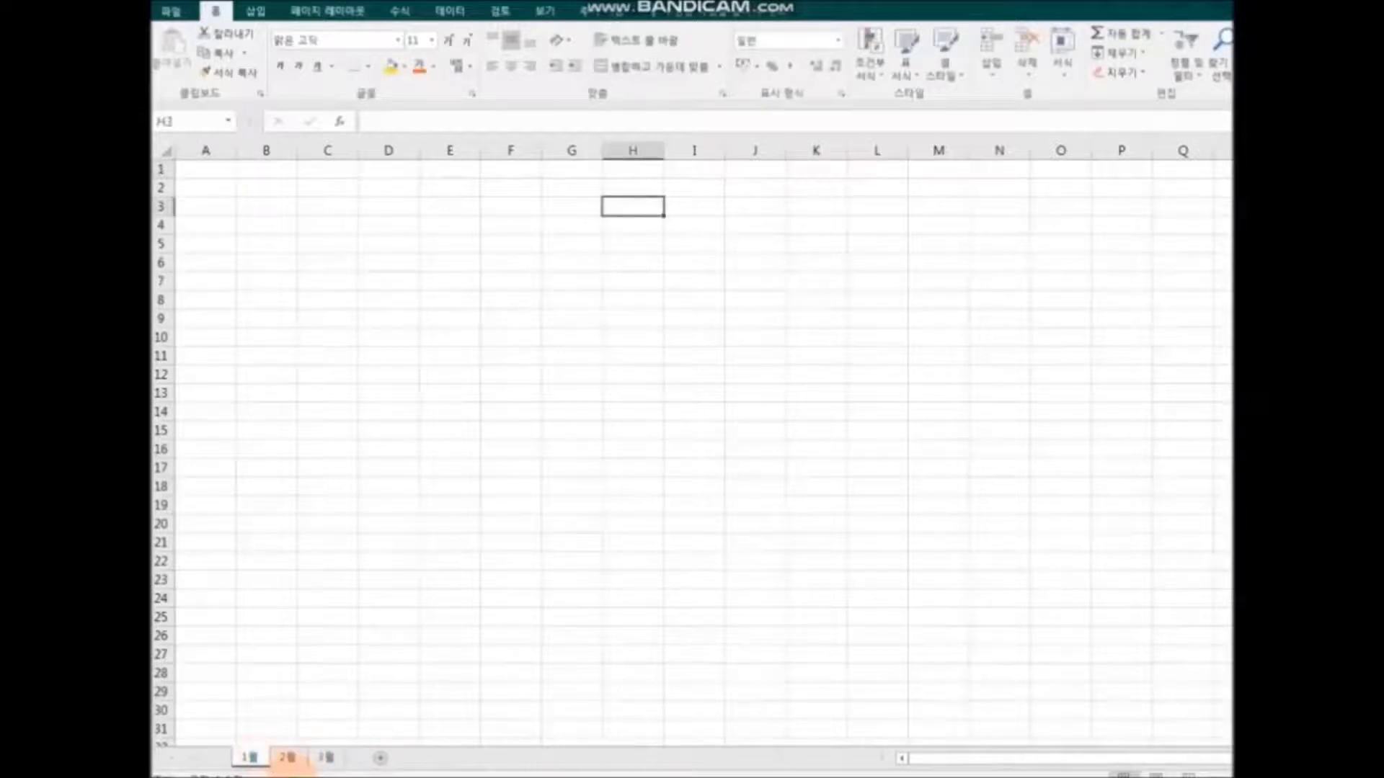
{"action": "left_click", "coordinate": [326, 758], "text": "shift"}
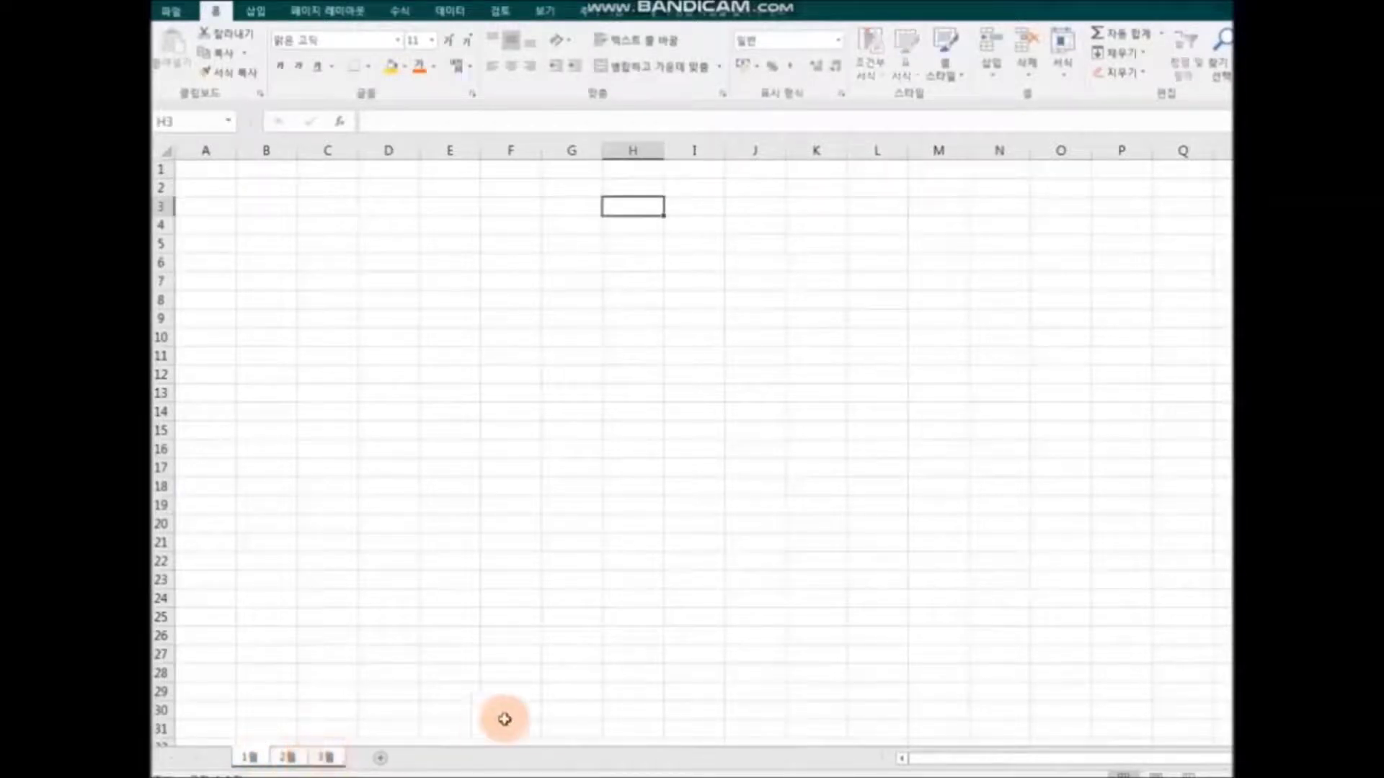
{"action": "left_click", "coordinate": [222, 170]}
{"action": "type", "text": "ㅈ"}
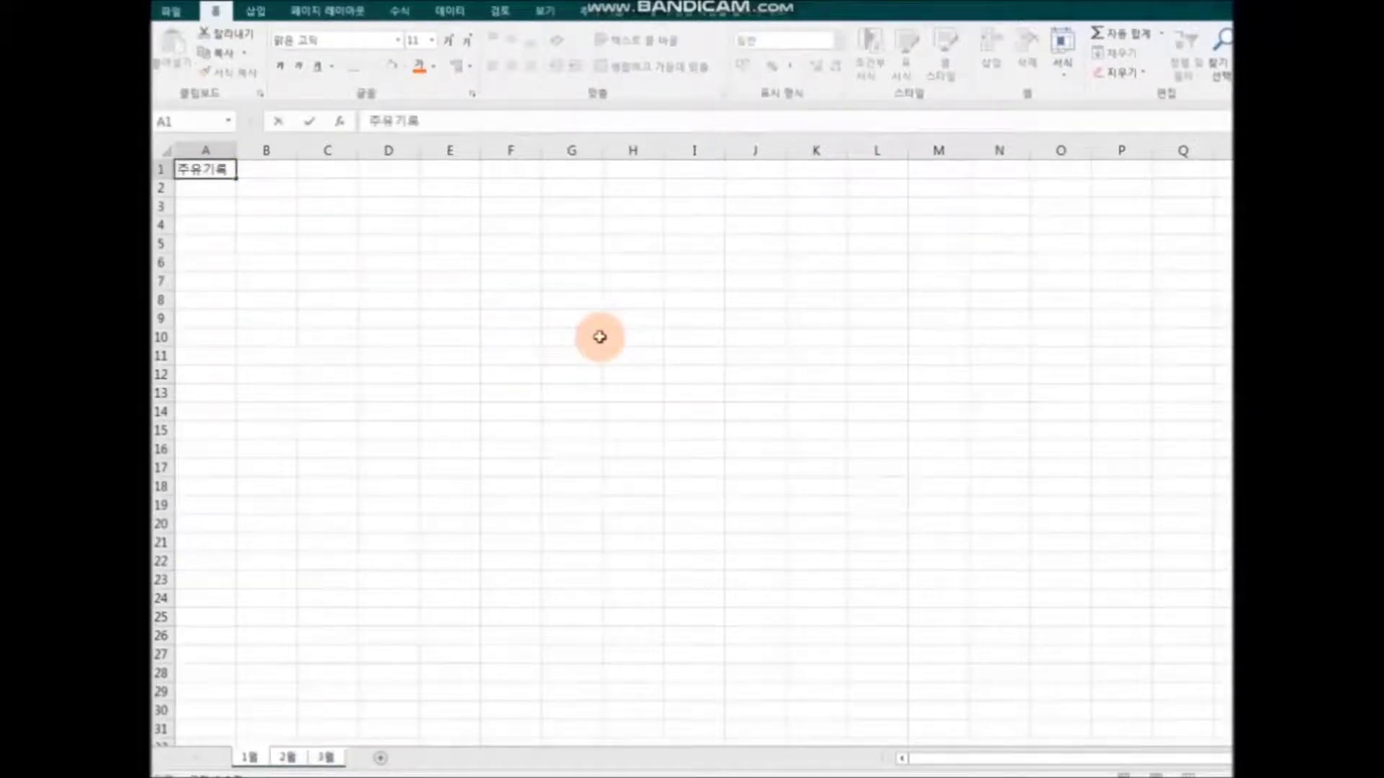
{"action": "type", "text": "유기록"}
{"action": "key", "text": "Return"}
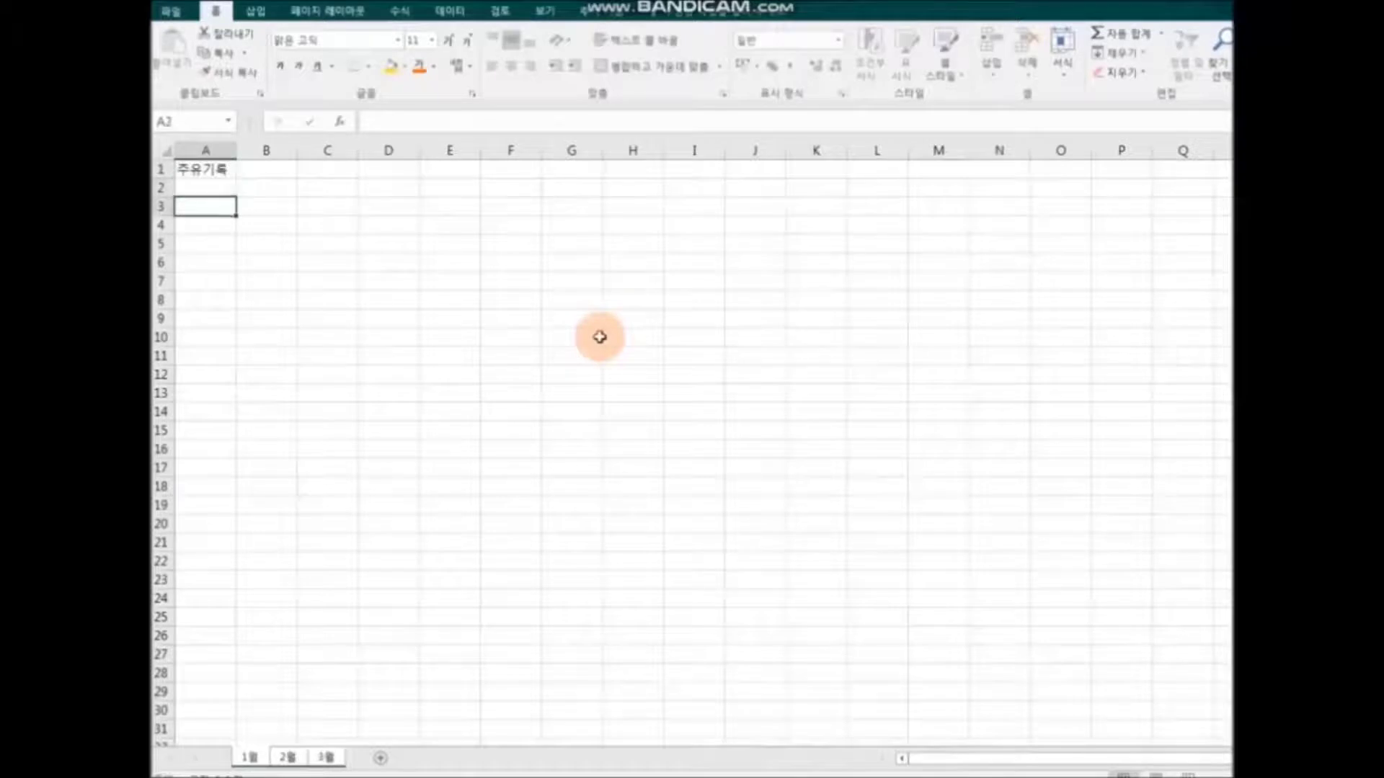
Enter the headers 월일, 주행거리, 리터당단가, 주유량, 금액 and 거래처 in A3:F3, and 합계 in A23
{"action": "type", "text": "일"}
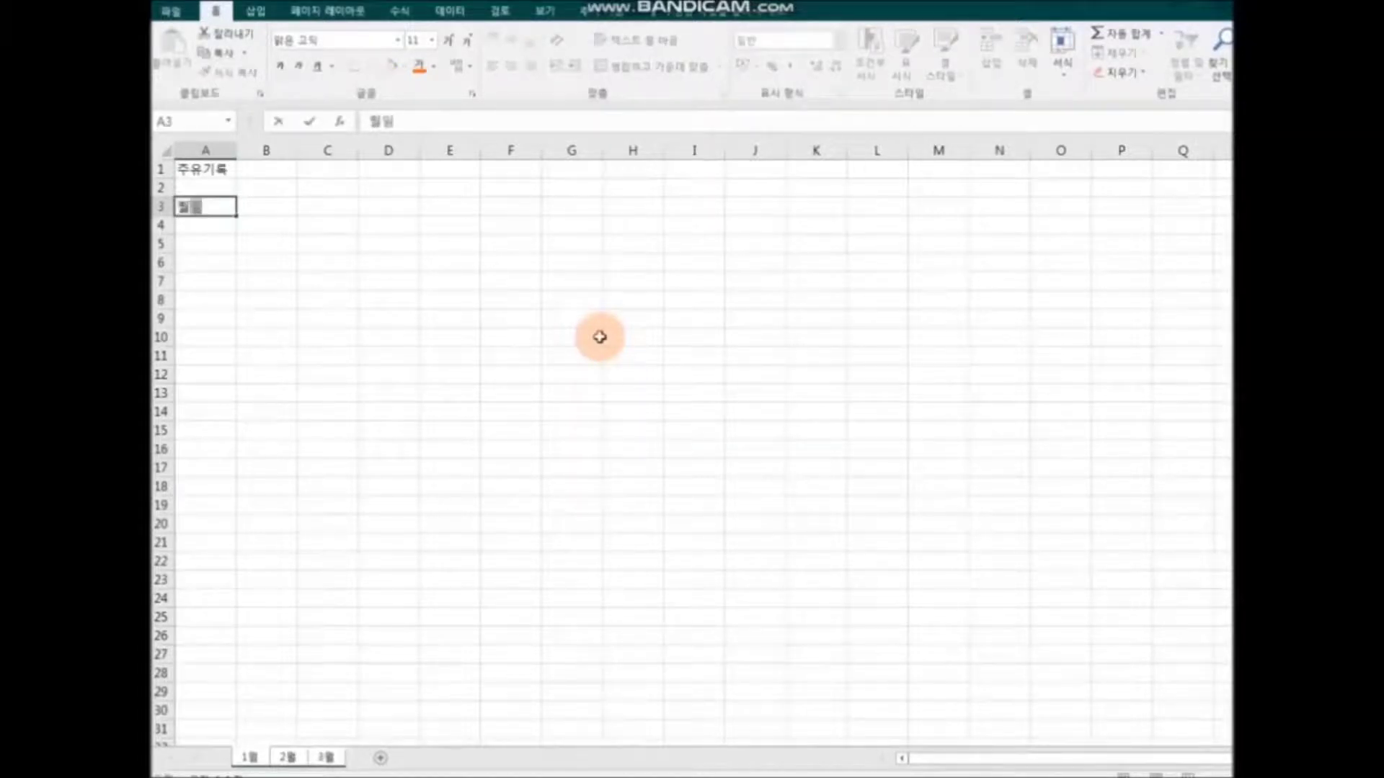
{"action": "key", "text": "Return"}
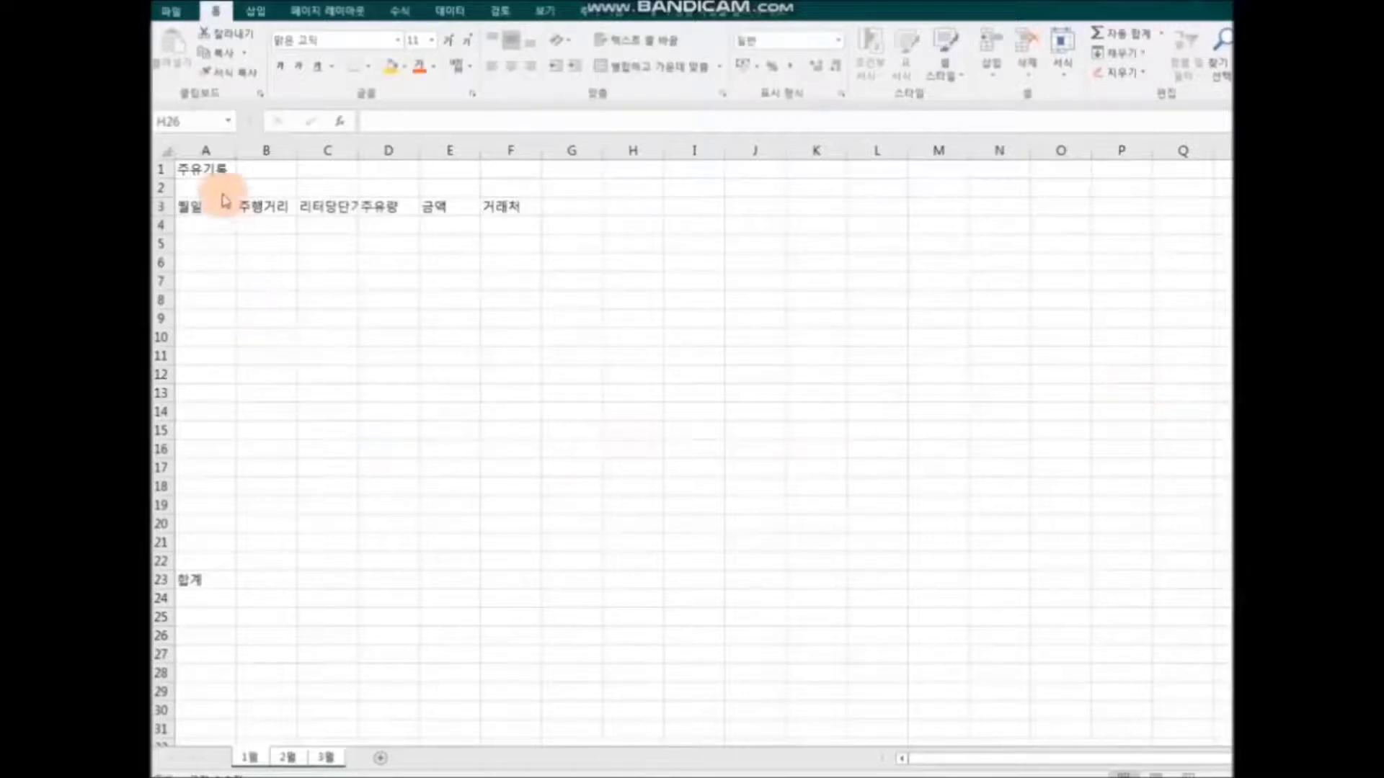
Widen columns A to F to fit the headers, making columns D to F wider than the others
{"action": "left_click_drag", "start_coordinate": [235, 150], "coordinate": [653, 152]}
{"action": "left_click", "coordinate": [550, 263]}
{"action": "left_click", "coordinate": [458, 151]}
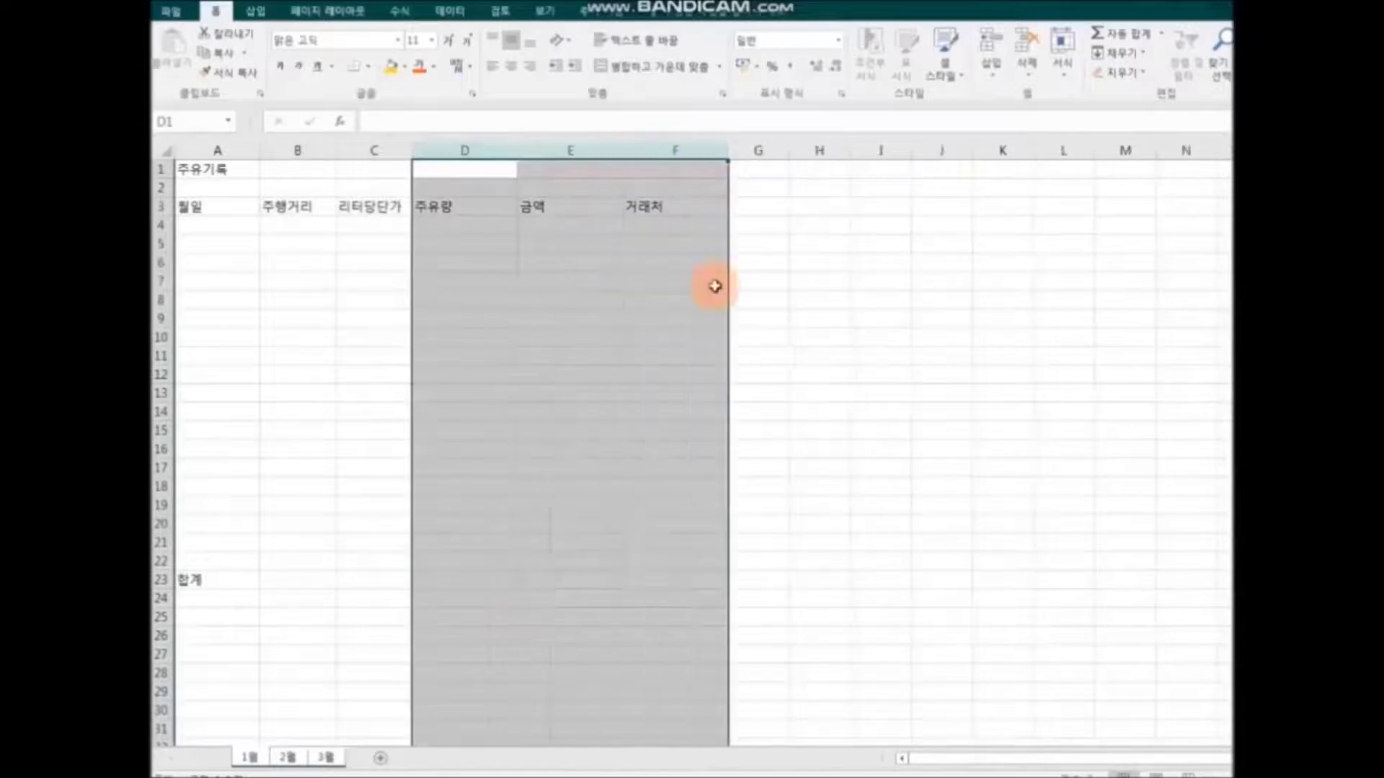
Center the headers in A3:F3 and fill them with a light green theme color
{"action": "left_click_drag", "start_coordinate": [200, 203], "coordinate": [639, 207]}
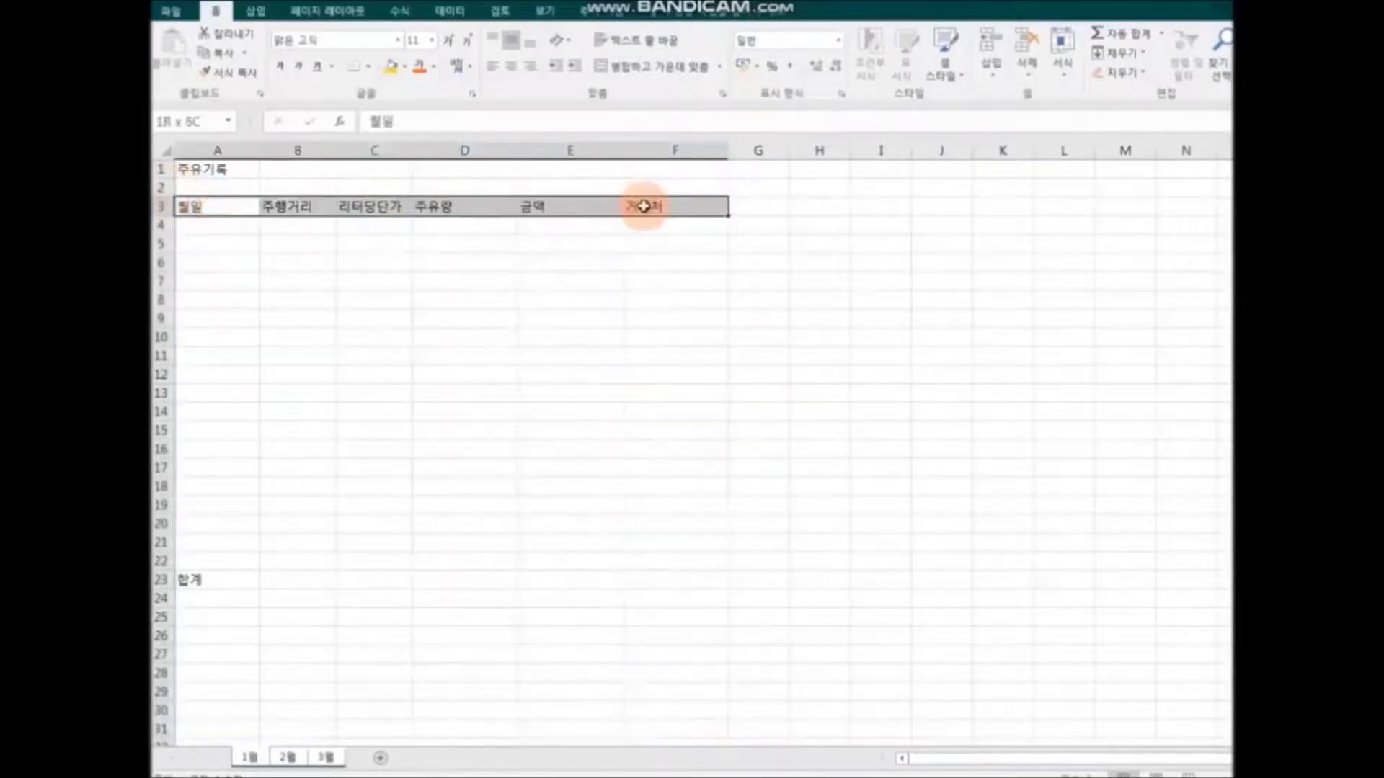
{"action": "left_click", "coordinate": [511, 65]}
{"action": "left_click", "coordinate": [404, 67]}
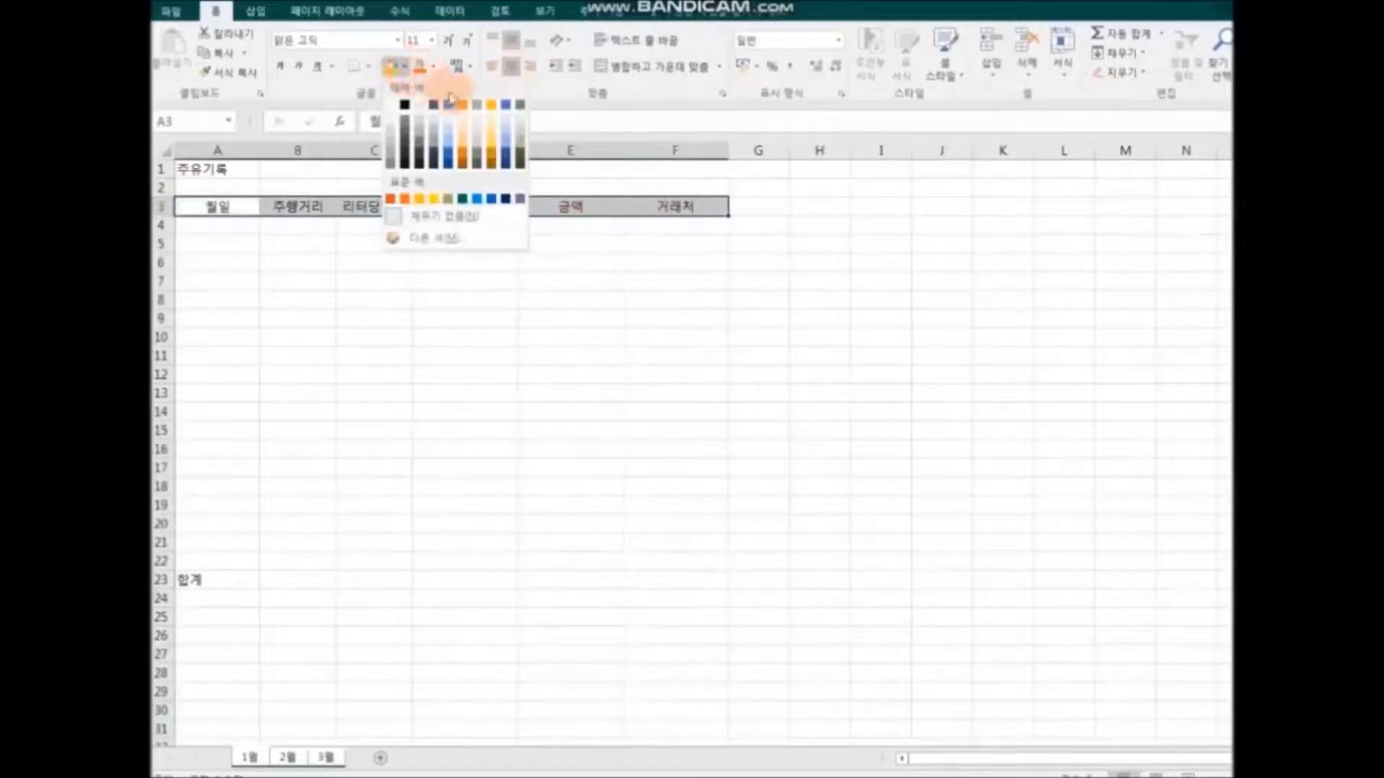
{"action": "left_click", "coordinate": [518, 115]}
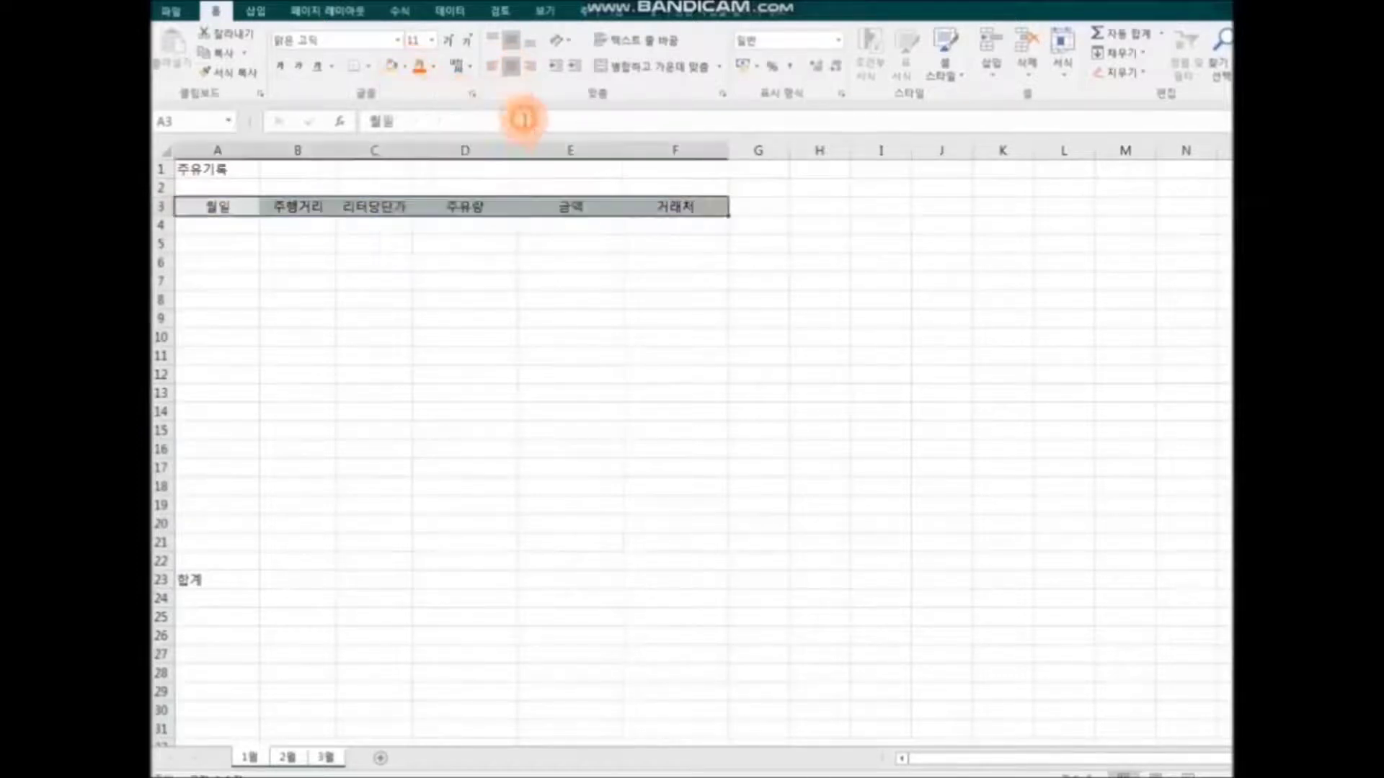
Center the 합계 label in A23 and fill A23:F23 with the same light green as the header row
{"action": "left_click", "coordinate": [243, 579]}
{"action": "left_click", "coordinate": [515, 72]}
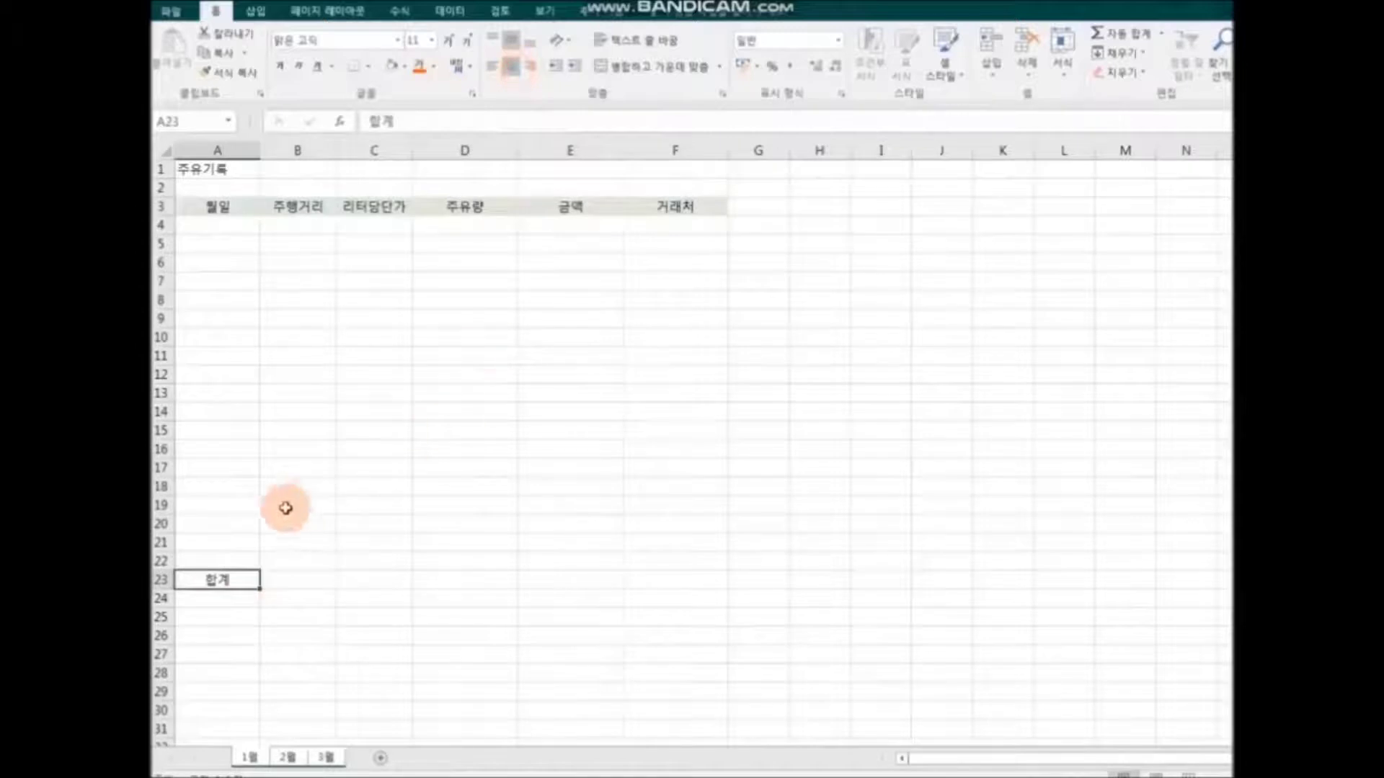
{"action": "left_click_drag", "start_coordinate": [237, 577], "coordinate": [630, 577]}
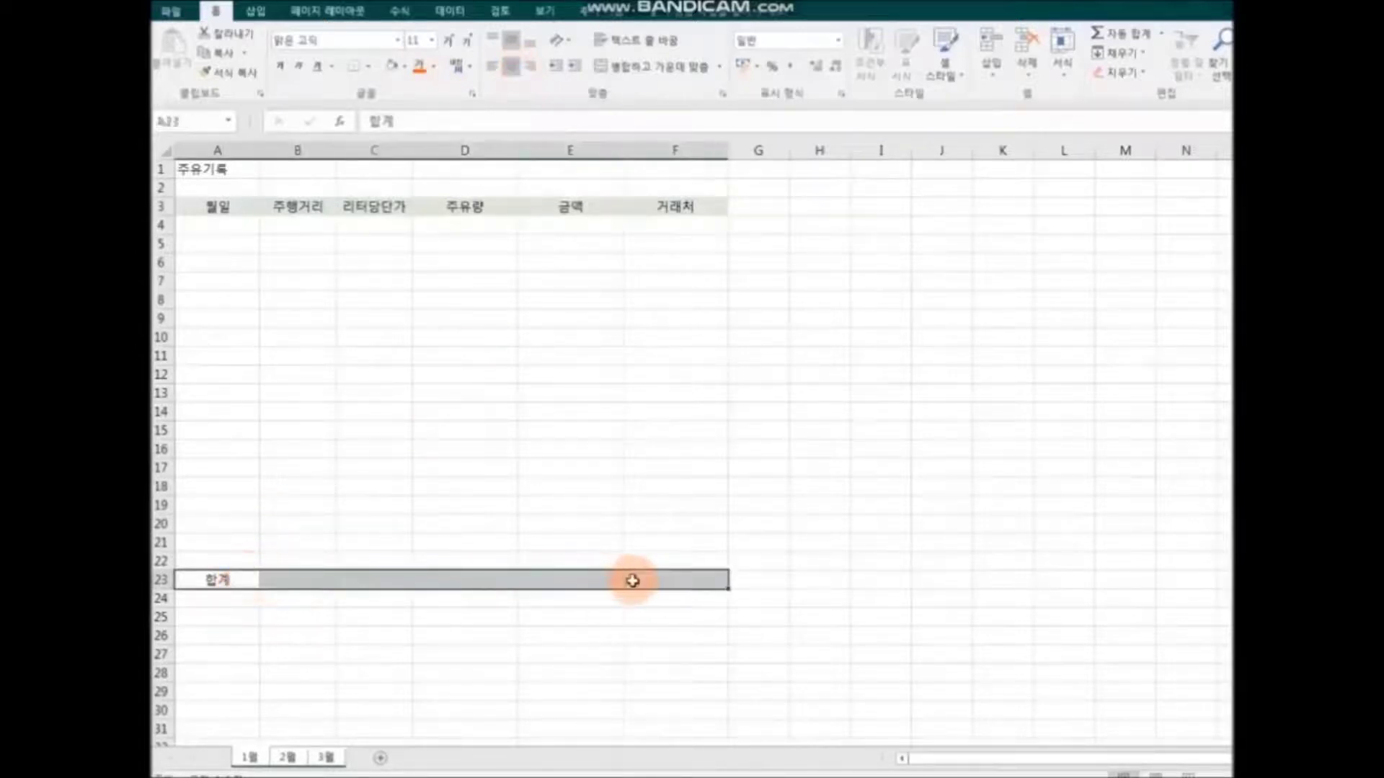
{"action": "left_click", "coordinate": [390, 69]}
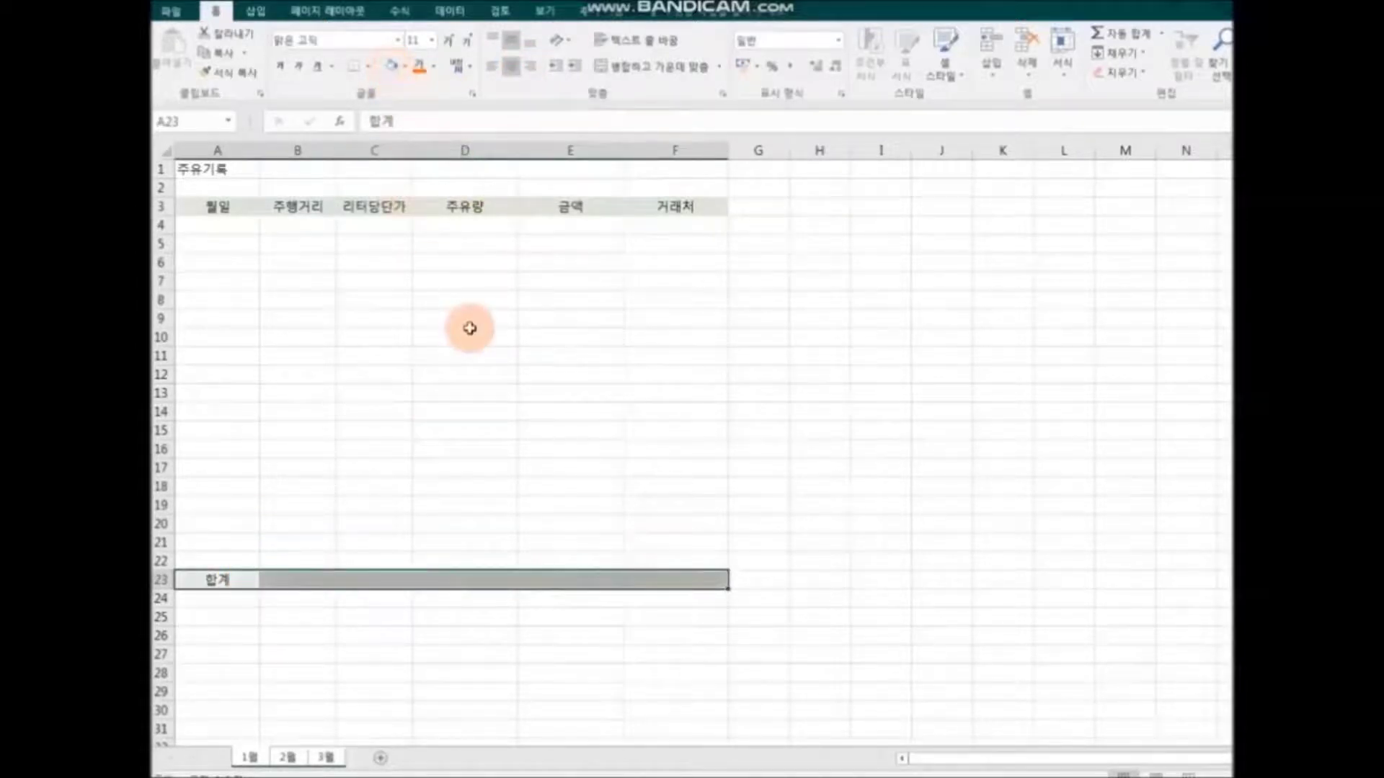
Fill the title row range A1:F1 with a darker green theme color than the header row
{"action": "left_click_drag", "start_coordinate": [215, 168], "coordinate": [644, 169]}
{"action": "left_click", "coordinate": [402, 65]}
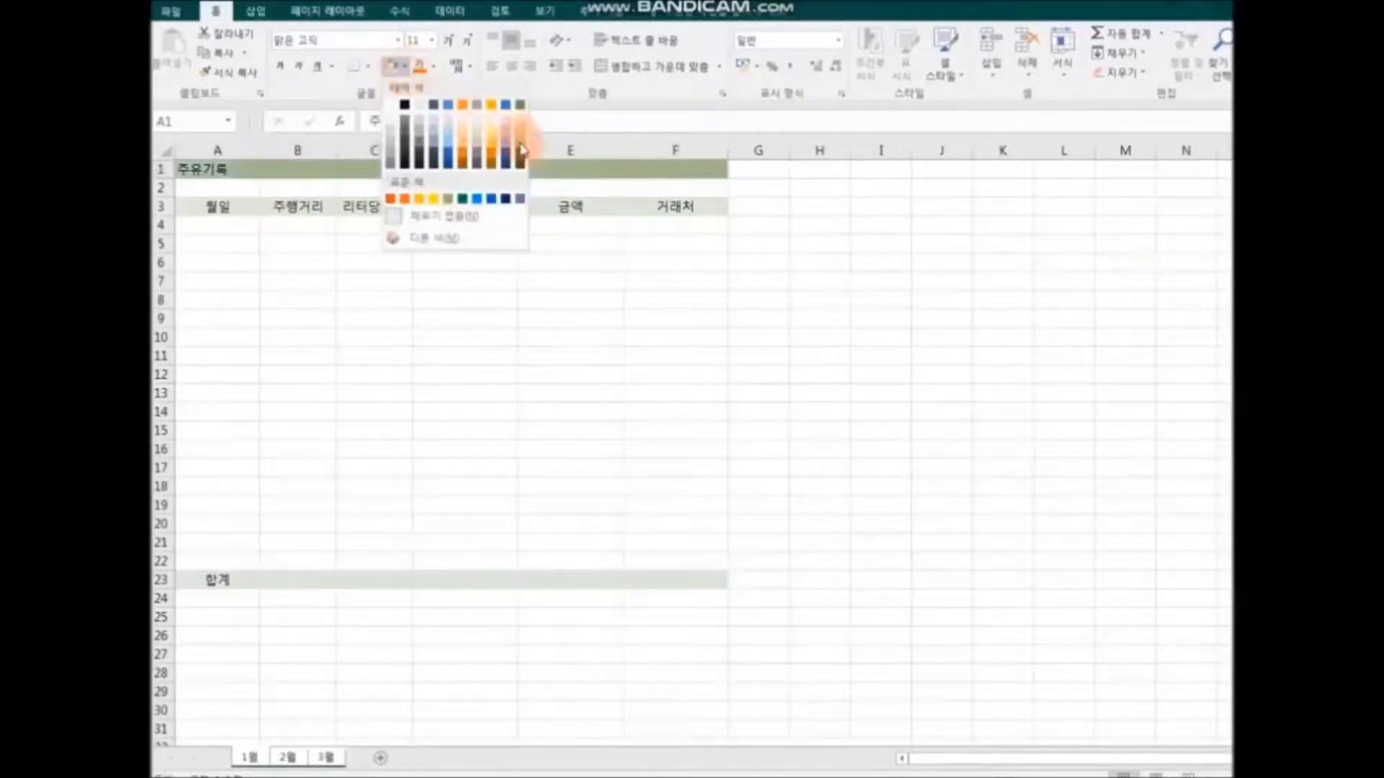
{"action": "left_click", "coordinate": [522, 150]}
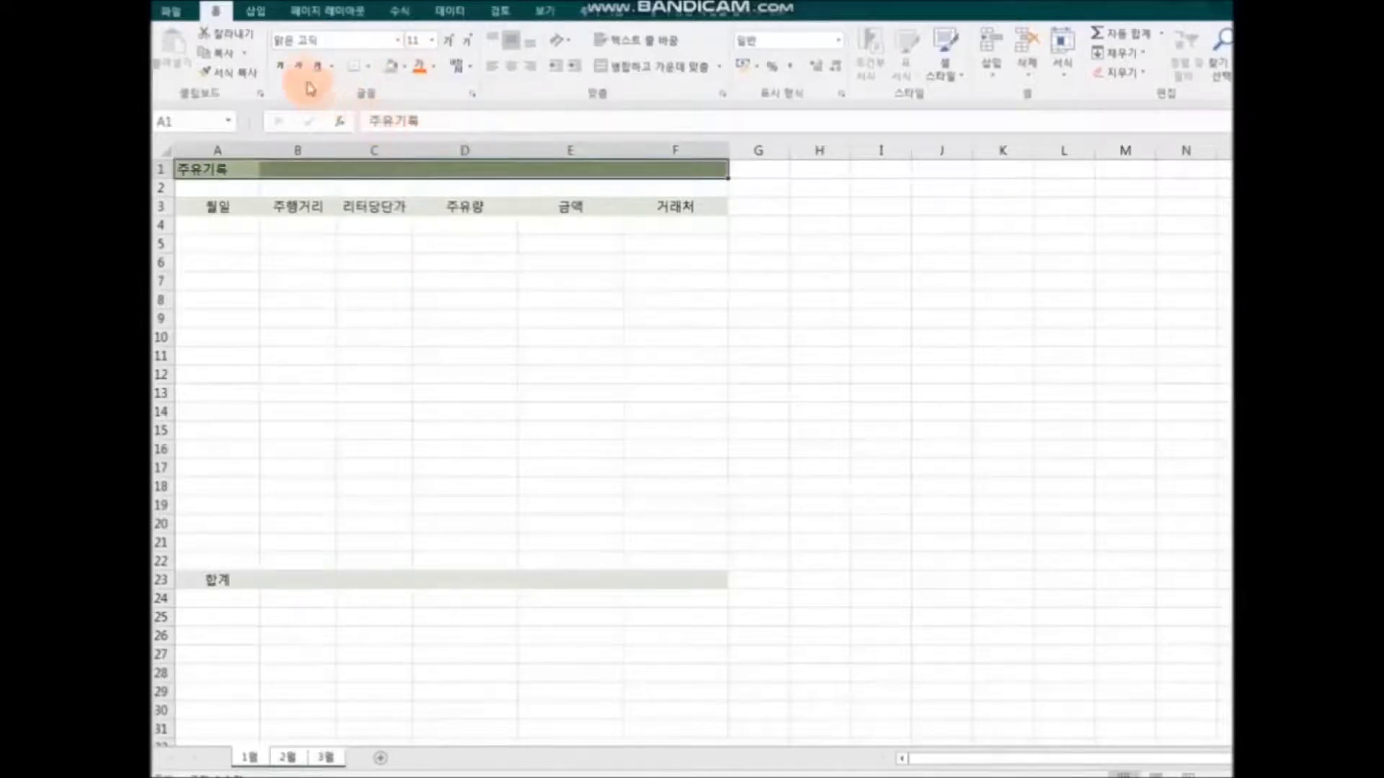
Make the title 주유기록 bold at 18 pt, and merge and center it across A1:F1
{"action": "left_click", "coordinate": [287, 72]}
{"action": "left_click", "coordinate": [431, 39]}
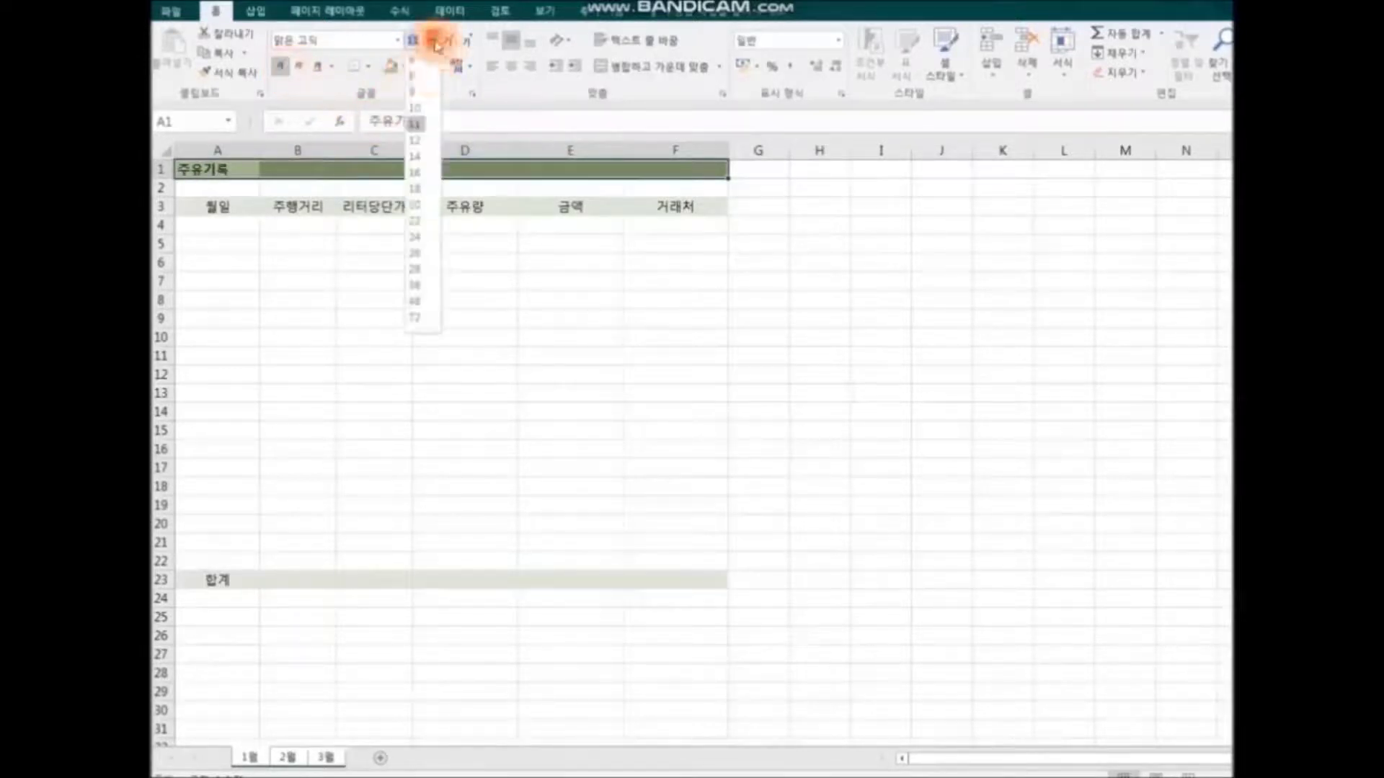
{"action": "left_click", "coordinate": [430, 190]}
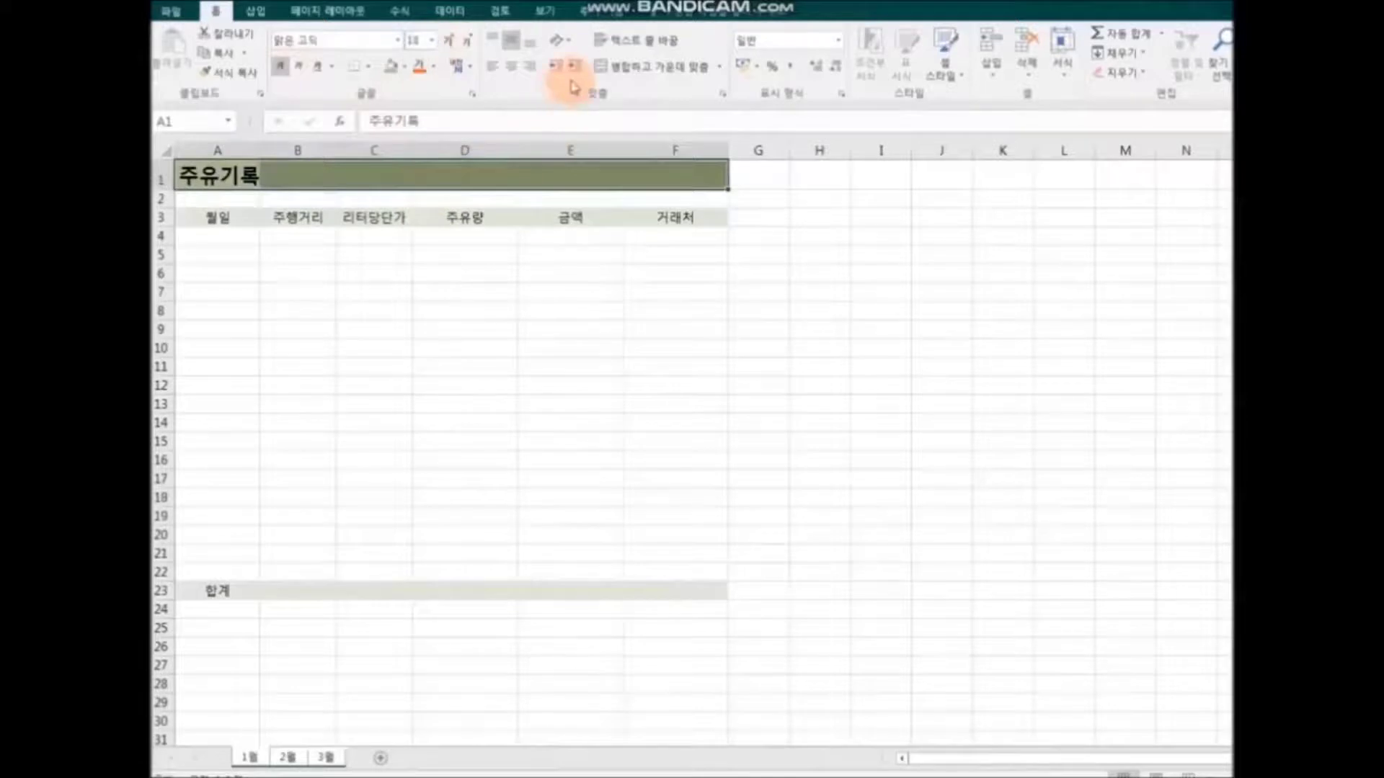
{"action": "left_click", "coordinate": [646, 68]}
{"action": "left_click", "coordinate": [800, 330]}
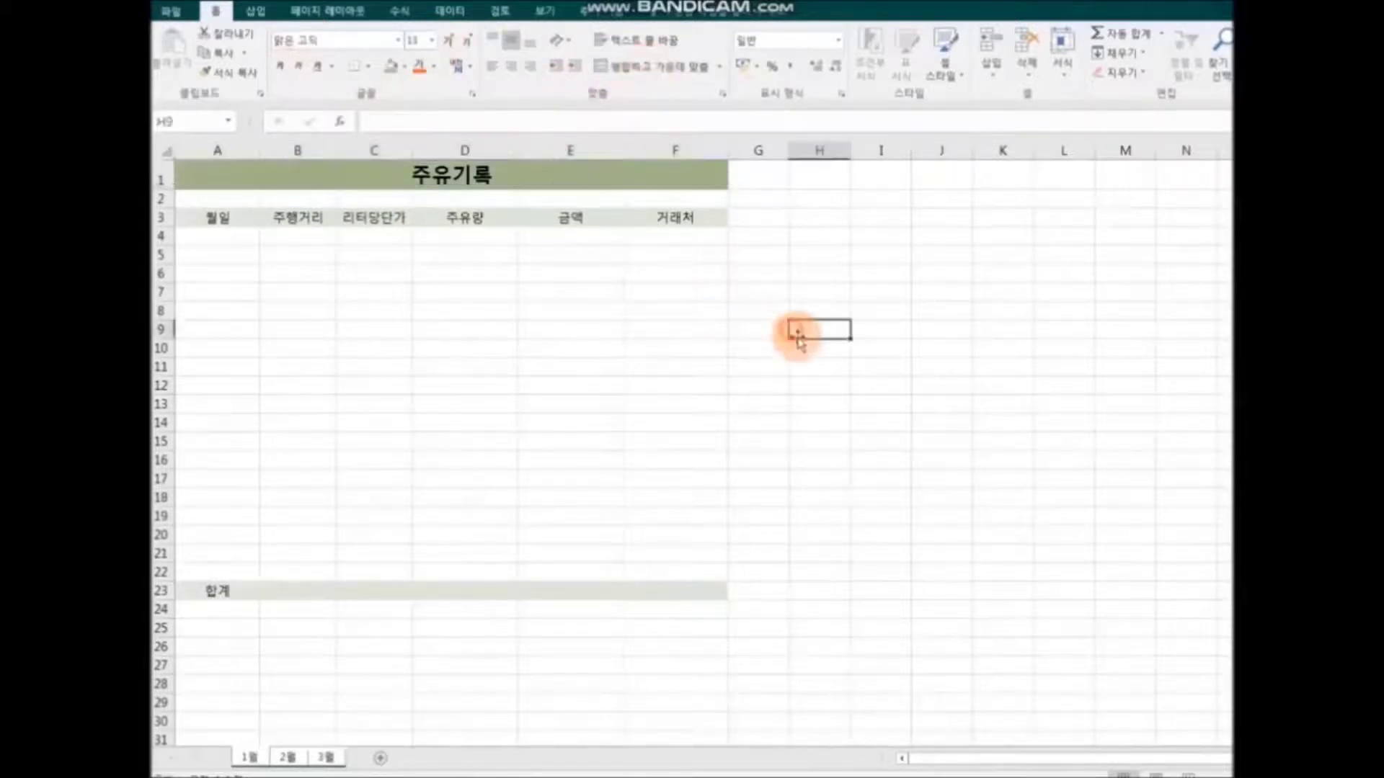
Apply all borders to the table range A3:F23
{"action": "left_click_drag", "start_coordinate": [212, 220], "coordinate": [690, 582]}
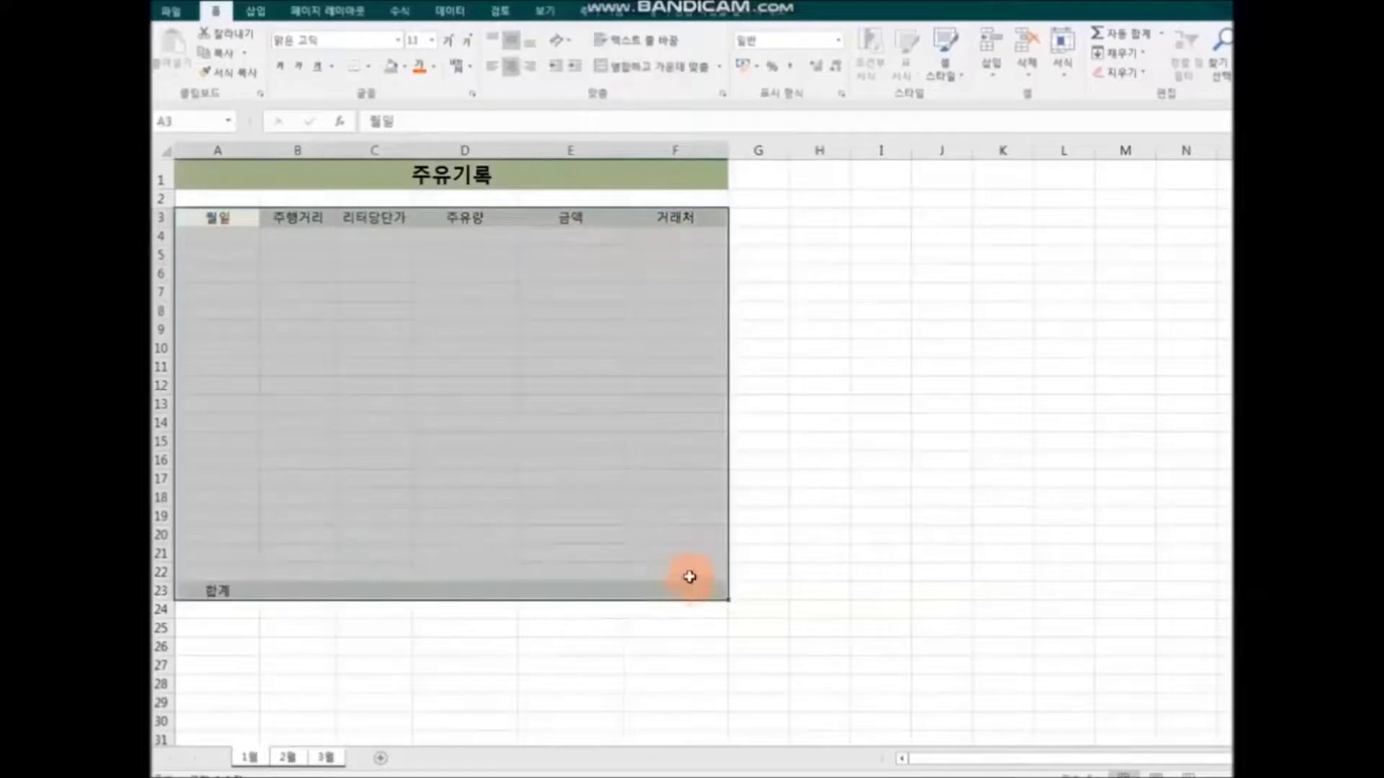
{"action": "left_click", "coordinate": [368, 67]}
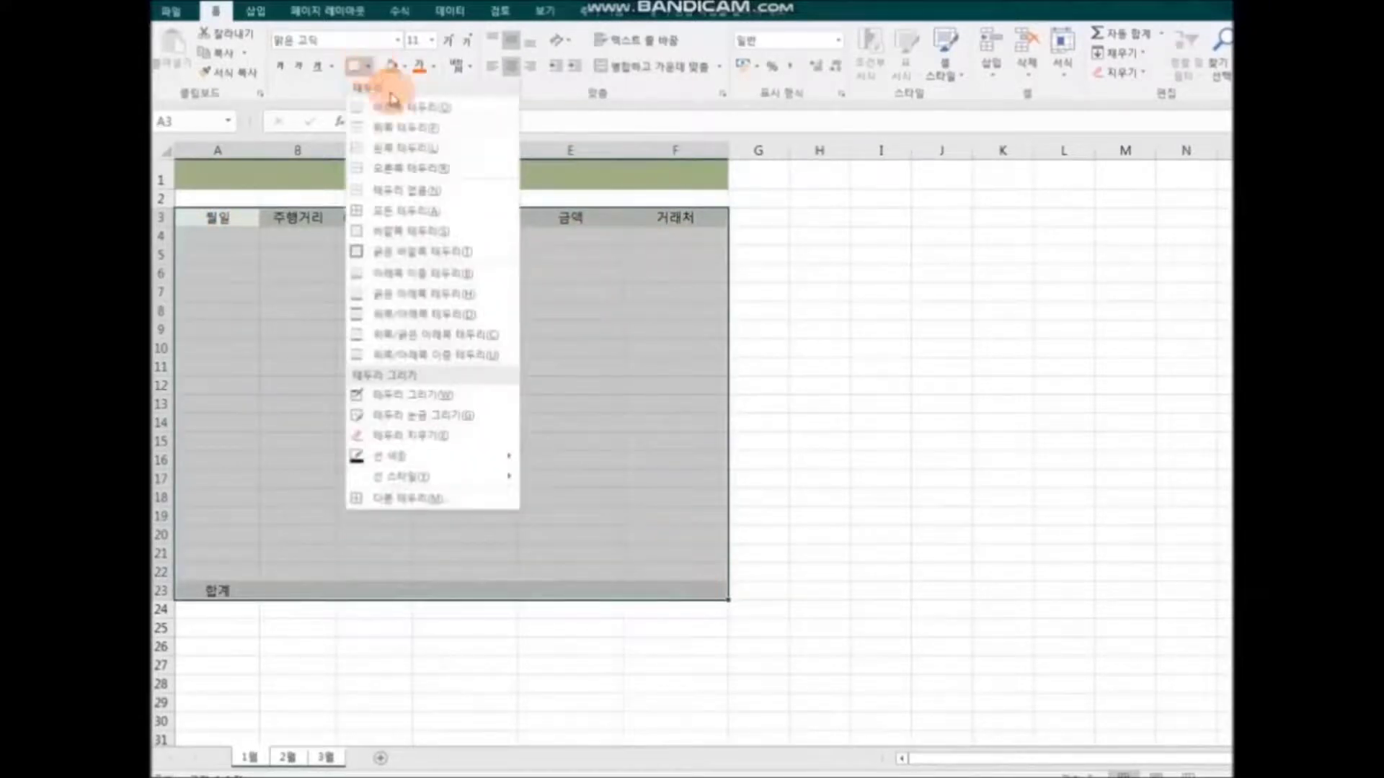
{"action": "left_click", "coordinate": [453, 212]}
{"action": "left_click", "coordinate": [1016, 403]}
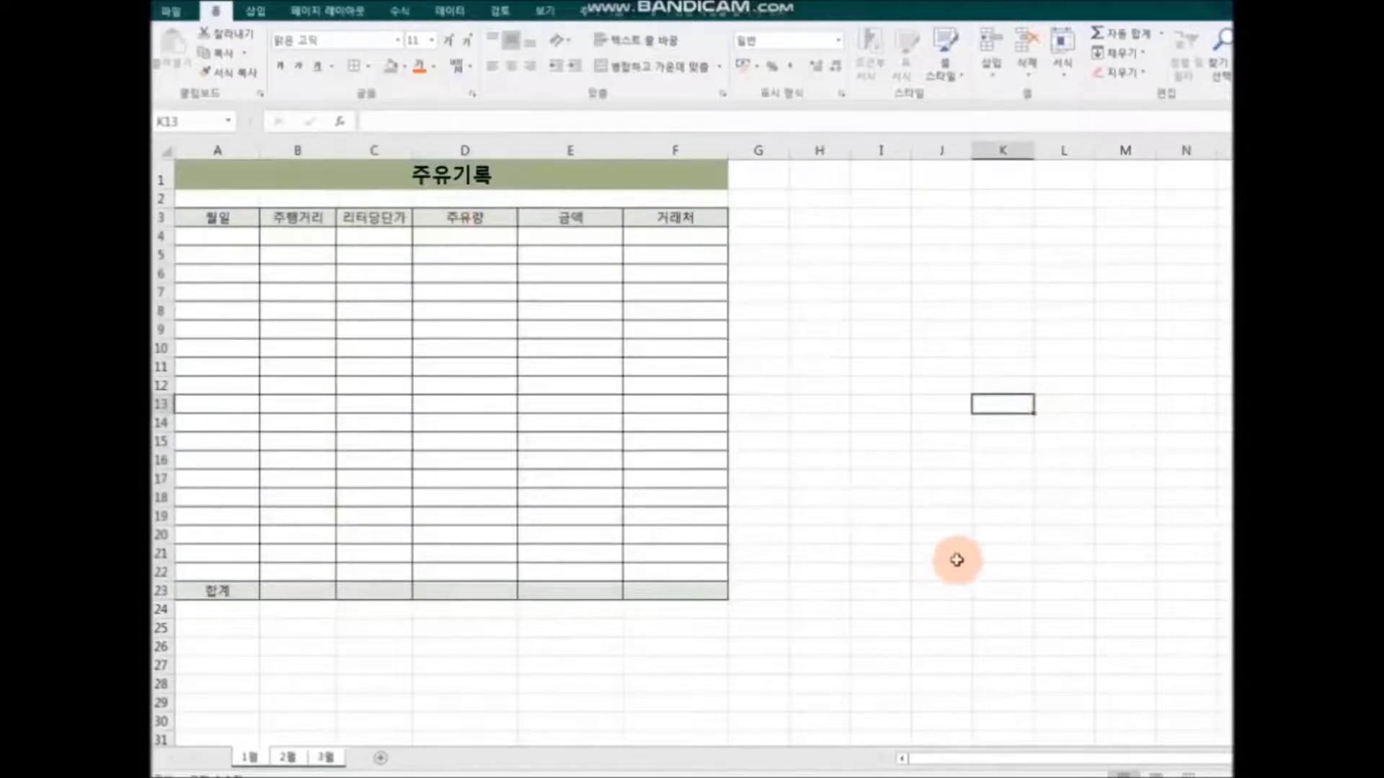
Look through the 2월, 3월 and 1월 sheets to check that each has the fuel record form
{"action": "left_click", "coordinate": [287, 756]}
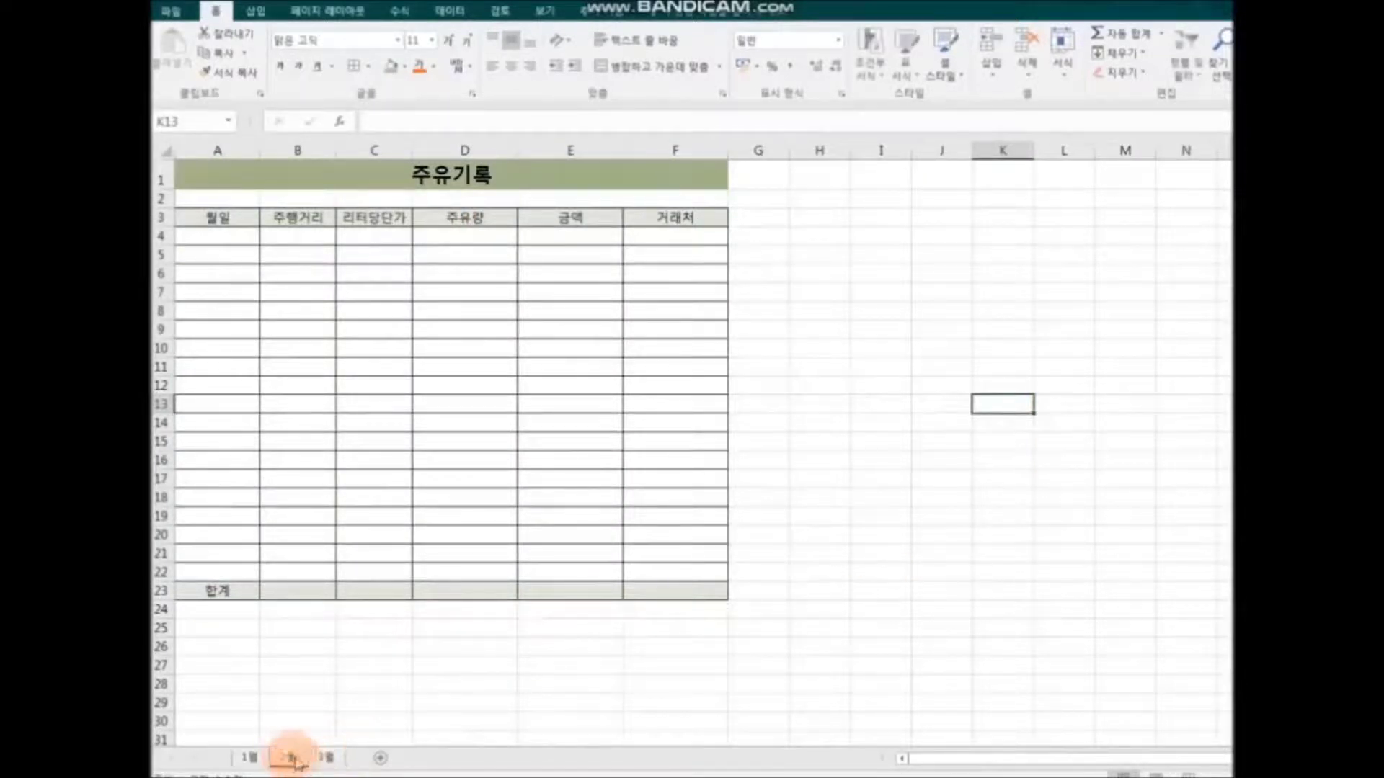
{"action": "left_click", "coordinate": [325, 761]}
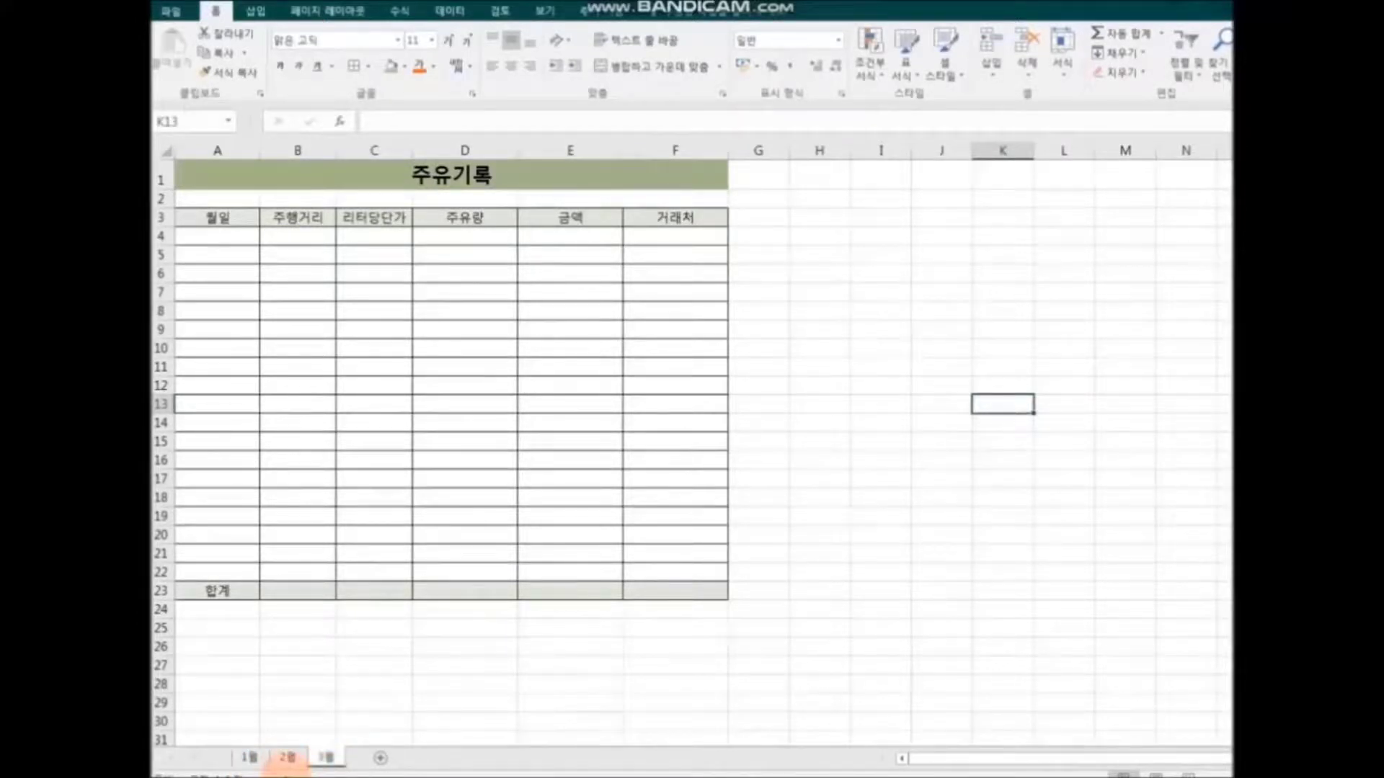
{"action": "left_click", "coordinate": [258, 759]}
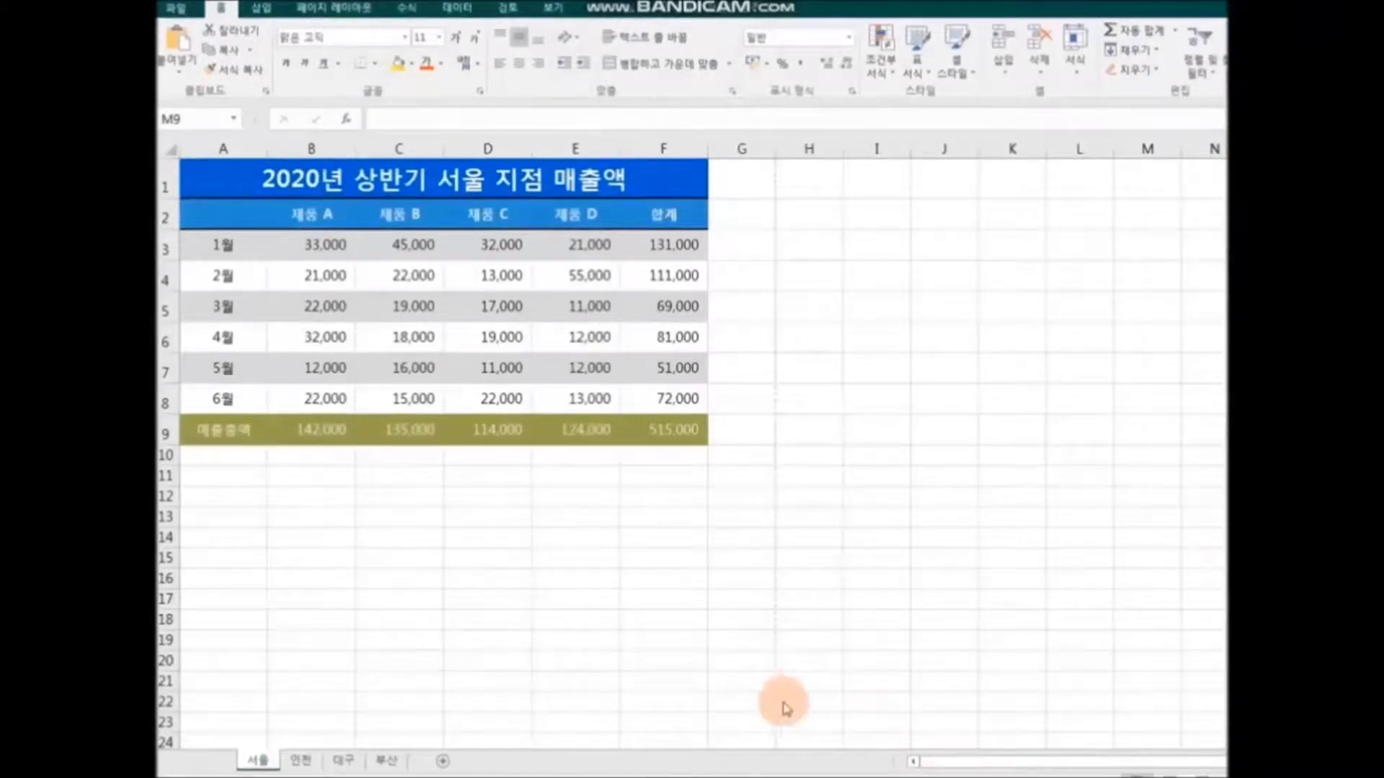
Look through the 인천, 대구 and 부산 sheets to compare the layout of the branch sales tables
{"action": "left_click", "coordinate": [303, 762]}
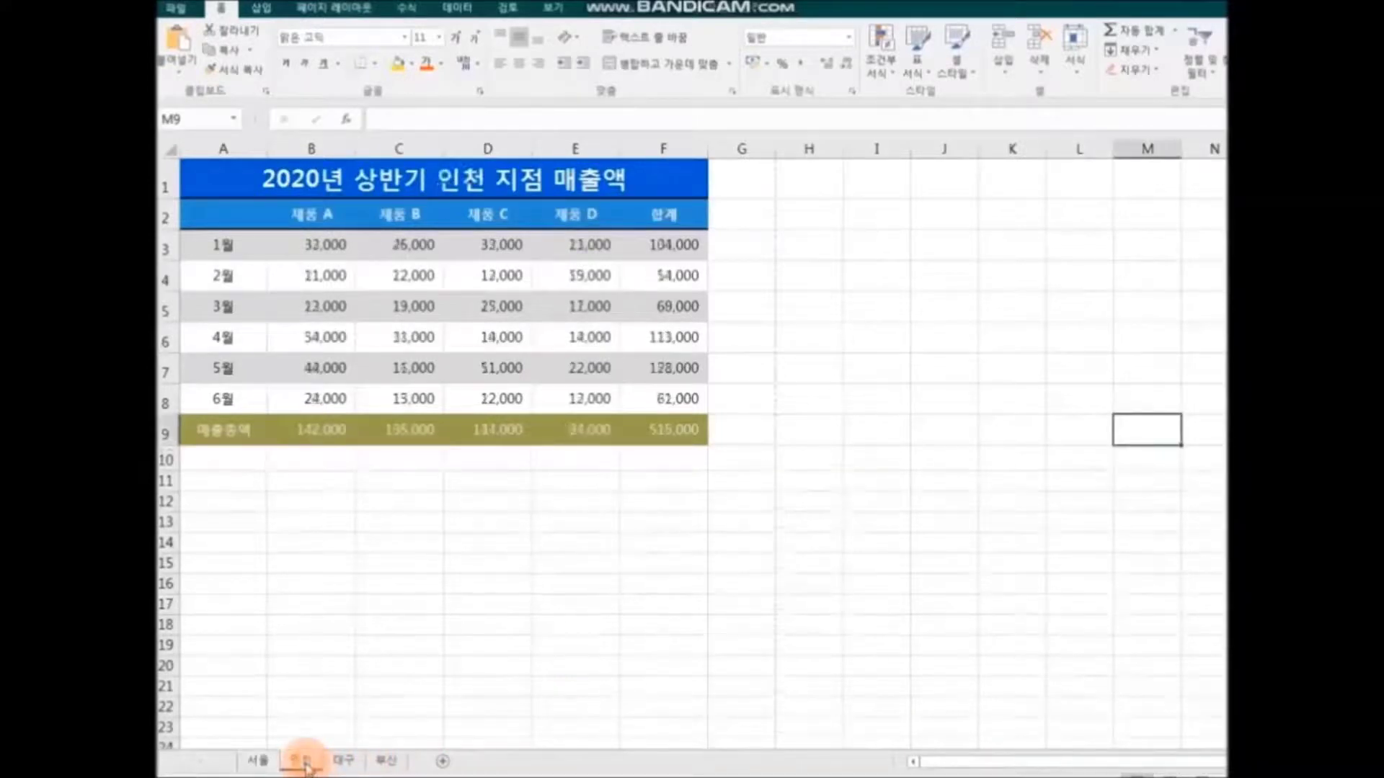
{"action": "left_click", "coordinate": [356, 767]}
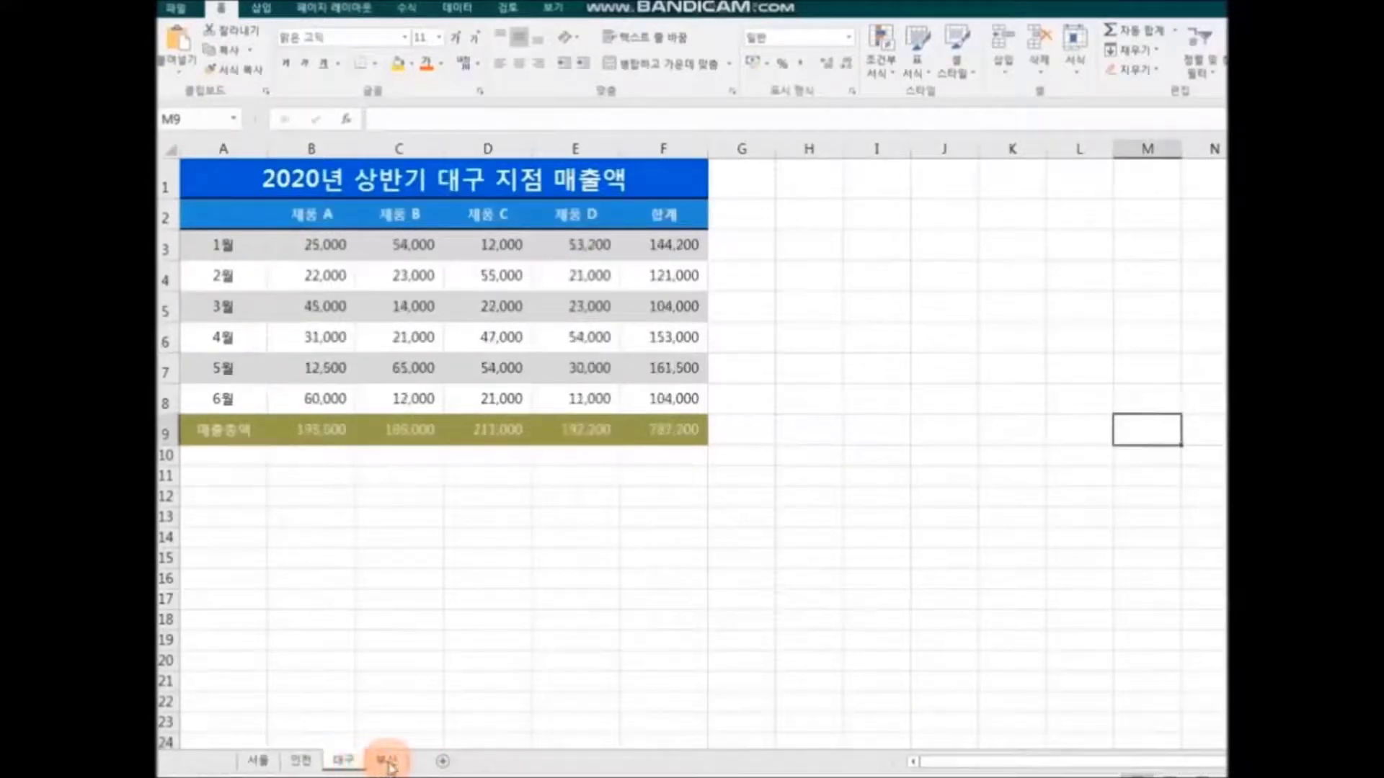
{"action": "left_click", "coordinate": [389, 765]}
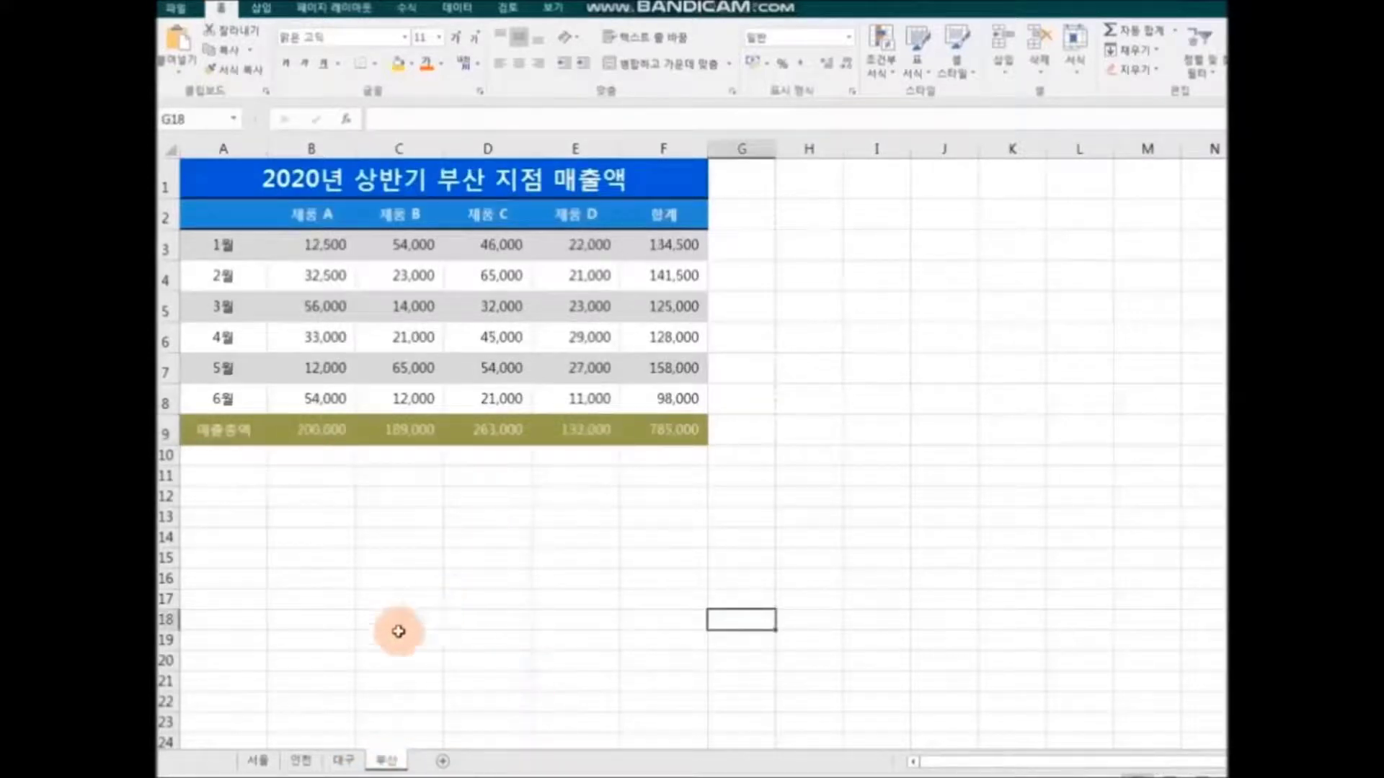
Center the 서울 sheet's table horizontally on the printed page through the margin settings, and print that sheet
{"action": "left_click", "coordinate": [261, 762]}
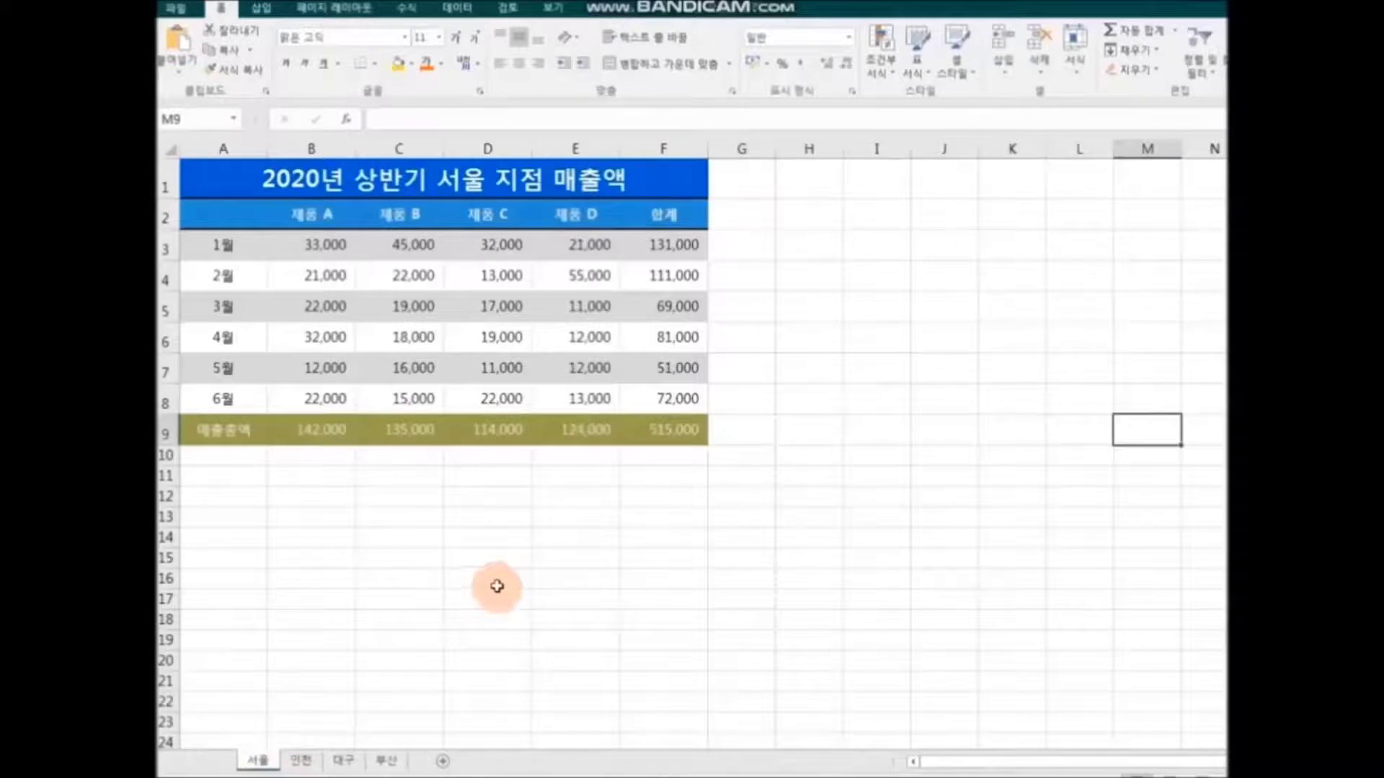
{"action": "left_click", "coordinate": [176, 8]}
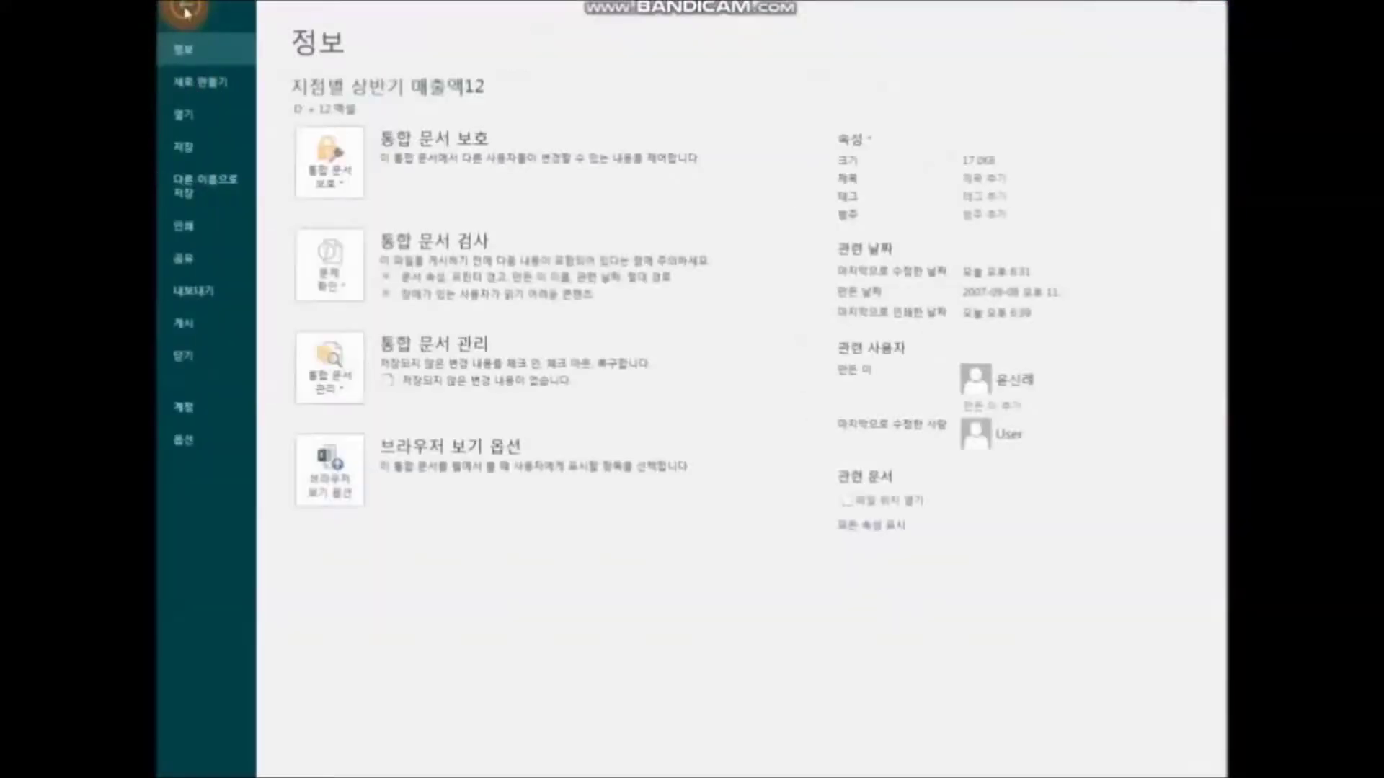
{"action": "left_click", "coordinate": [228, 225]}
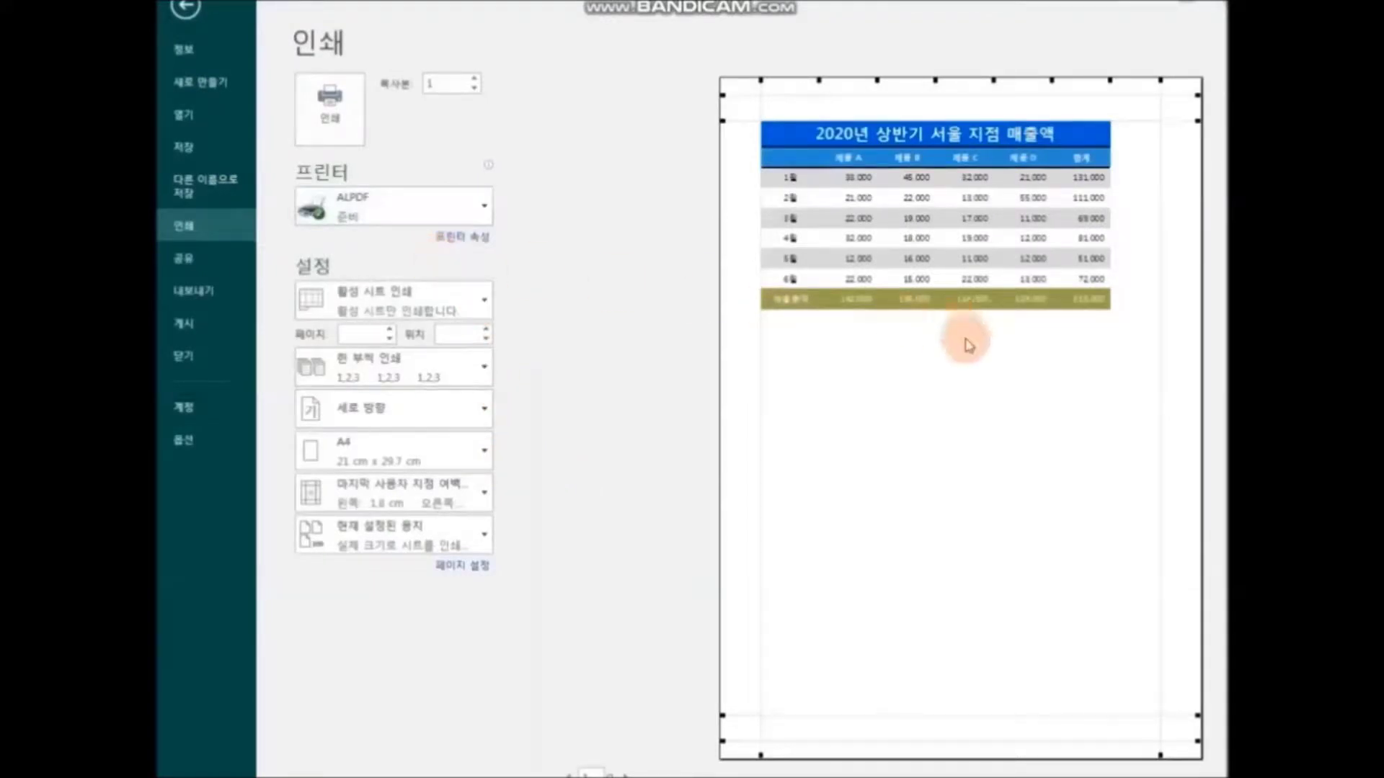
{"action": "left_click", "coordinate": [472, 567]}
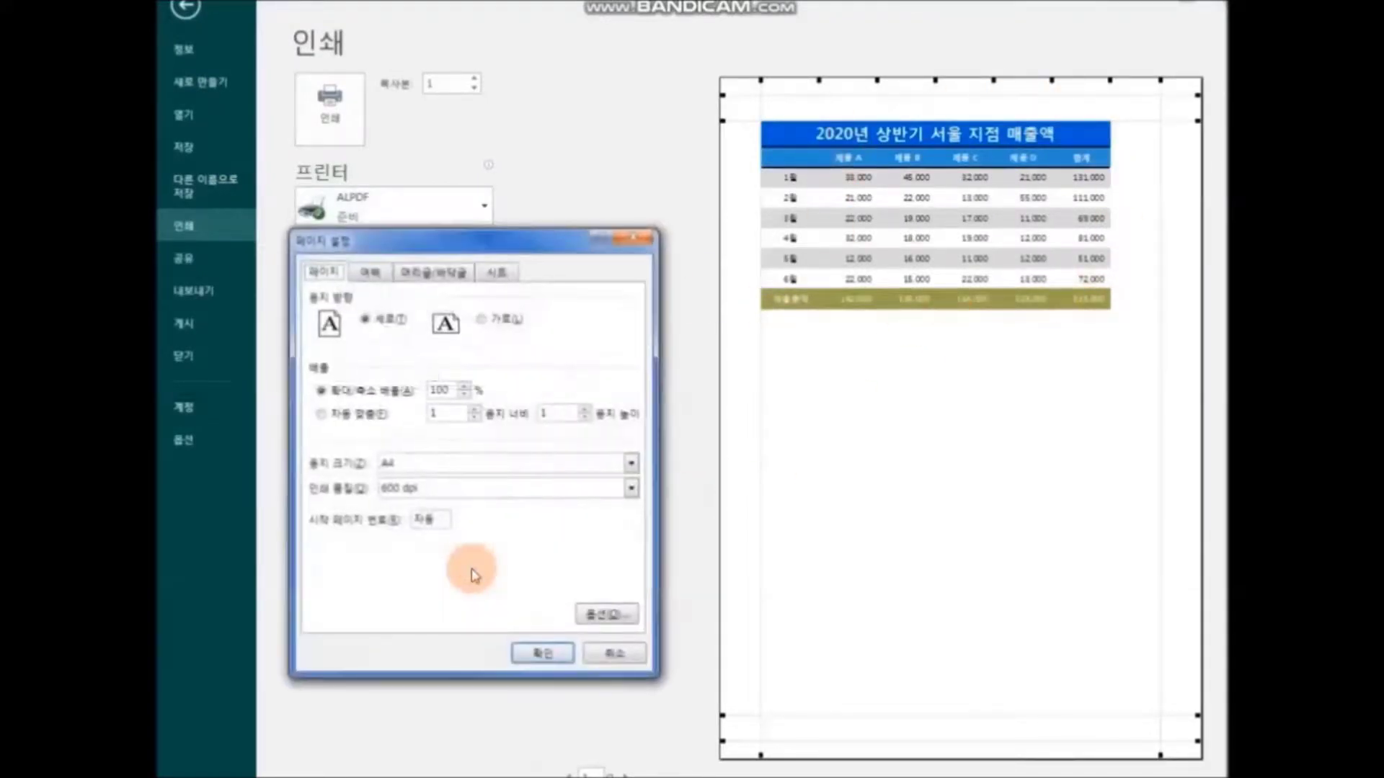
{"action": "left_click", "coordinate": [369, 272]}
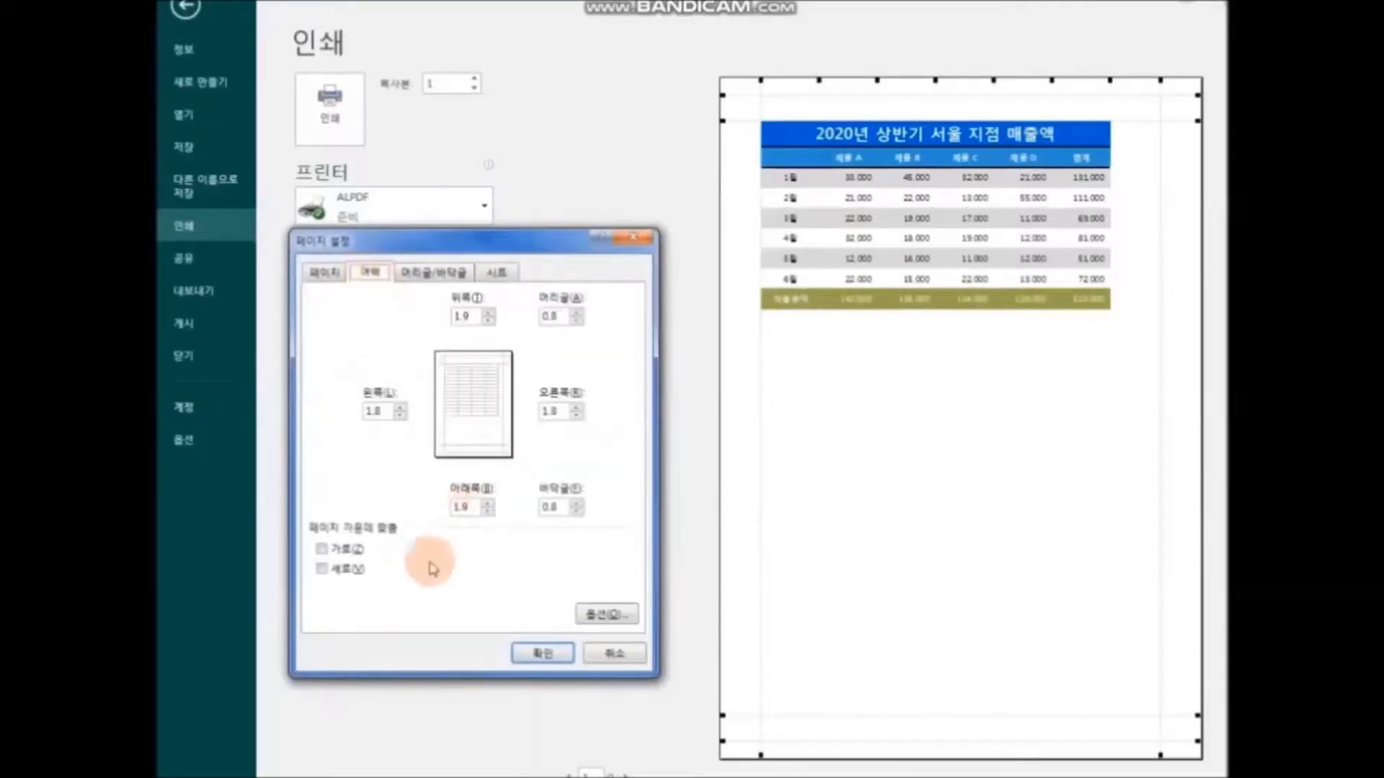
{"action": "left_click", "coordinate": [339, 550]}
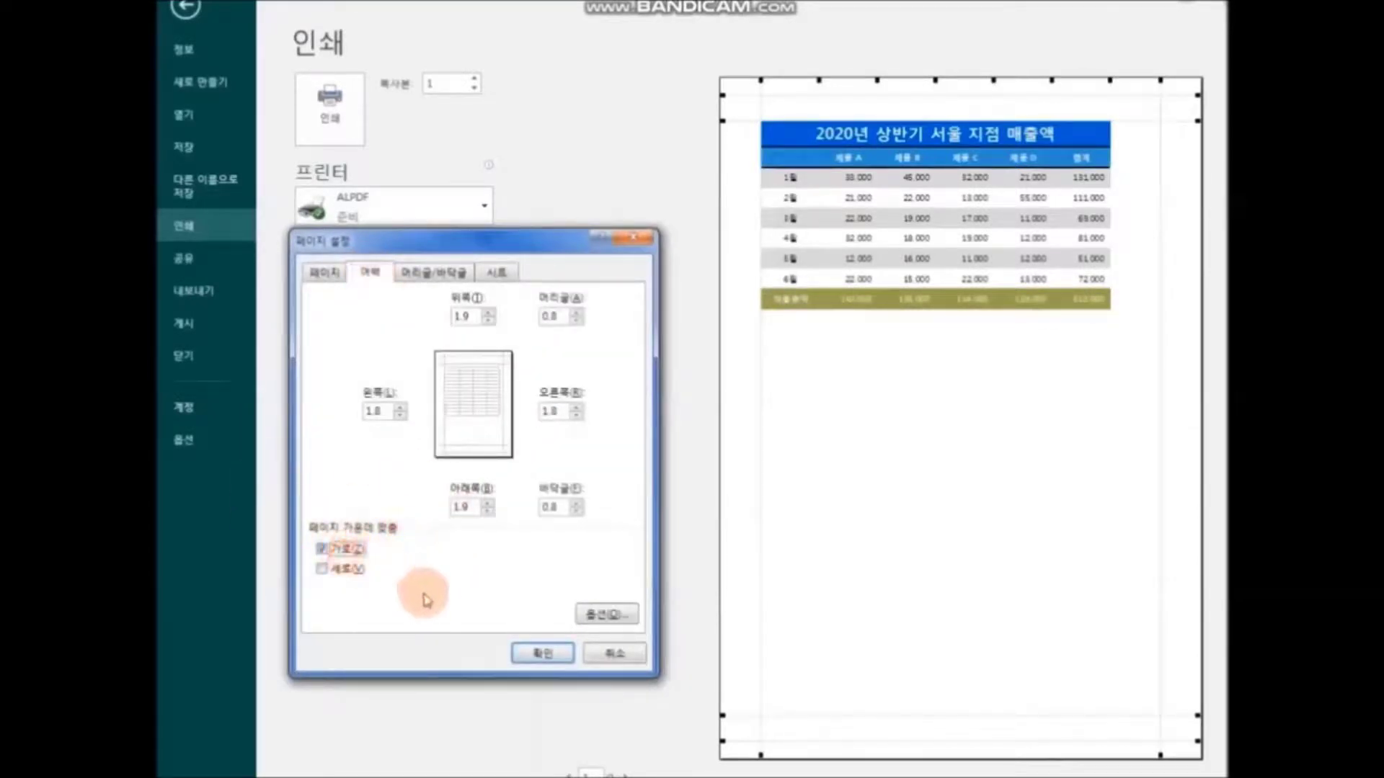
{"action": "left_click", "coordinate": [542, 652]}
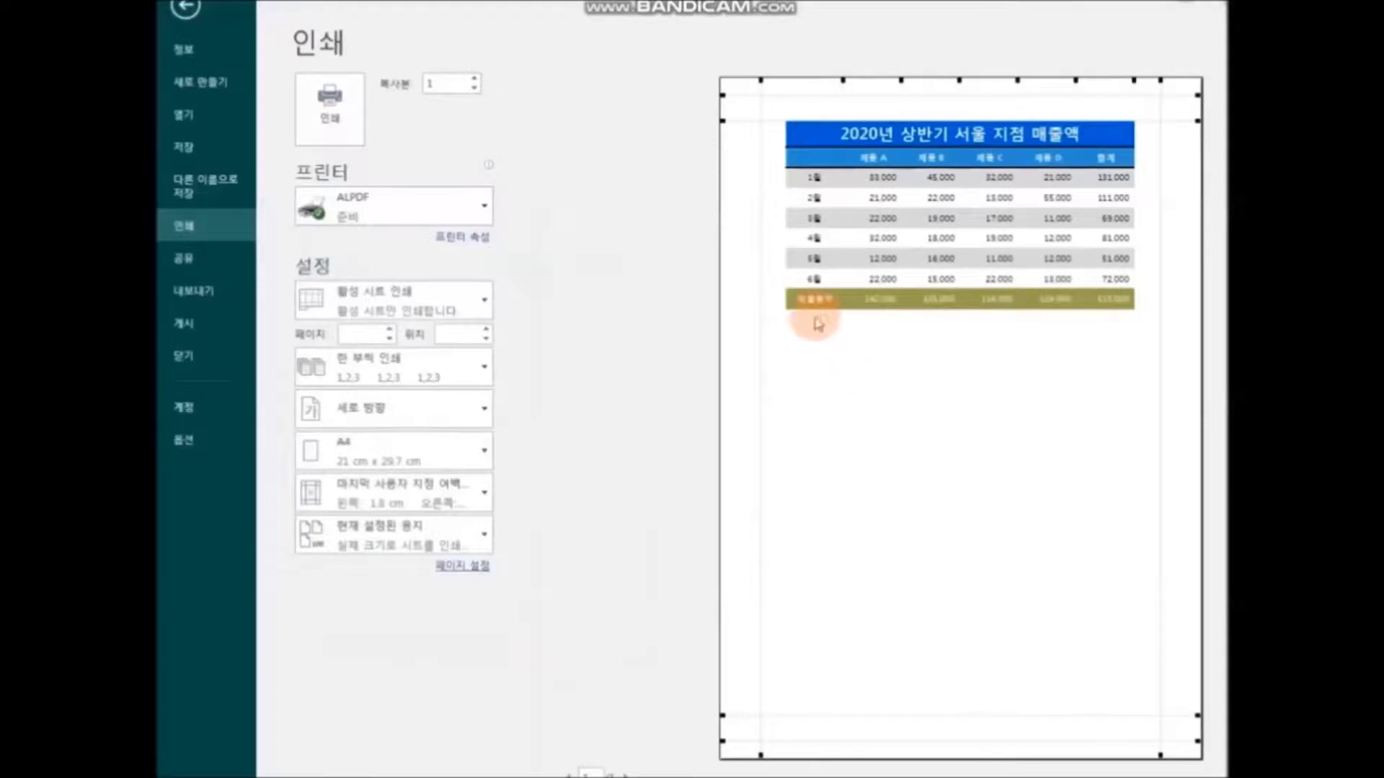
{"action": "left_click", "coordinate": [355, 132]}
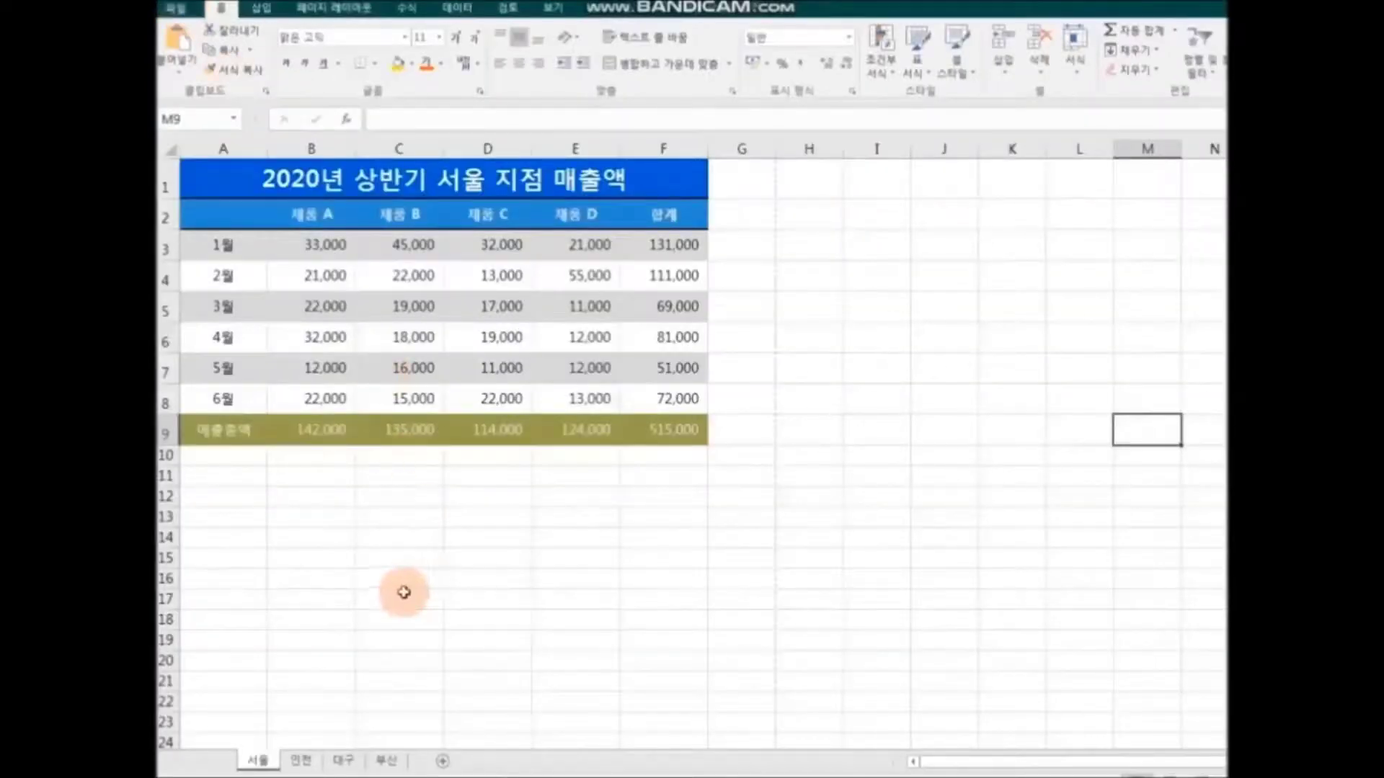
Look through the 인천, 대구 and 부산 sheets, and group all four branch sheets from 서울 to 부산
{"action": "left_click", "coordinate": [301, 761]}
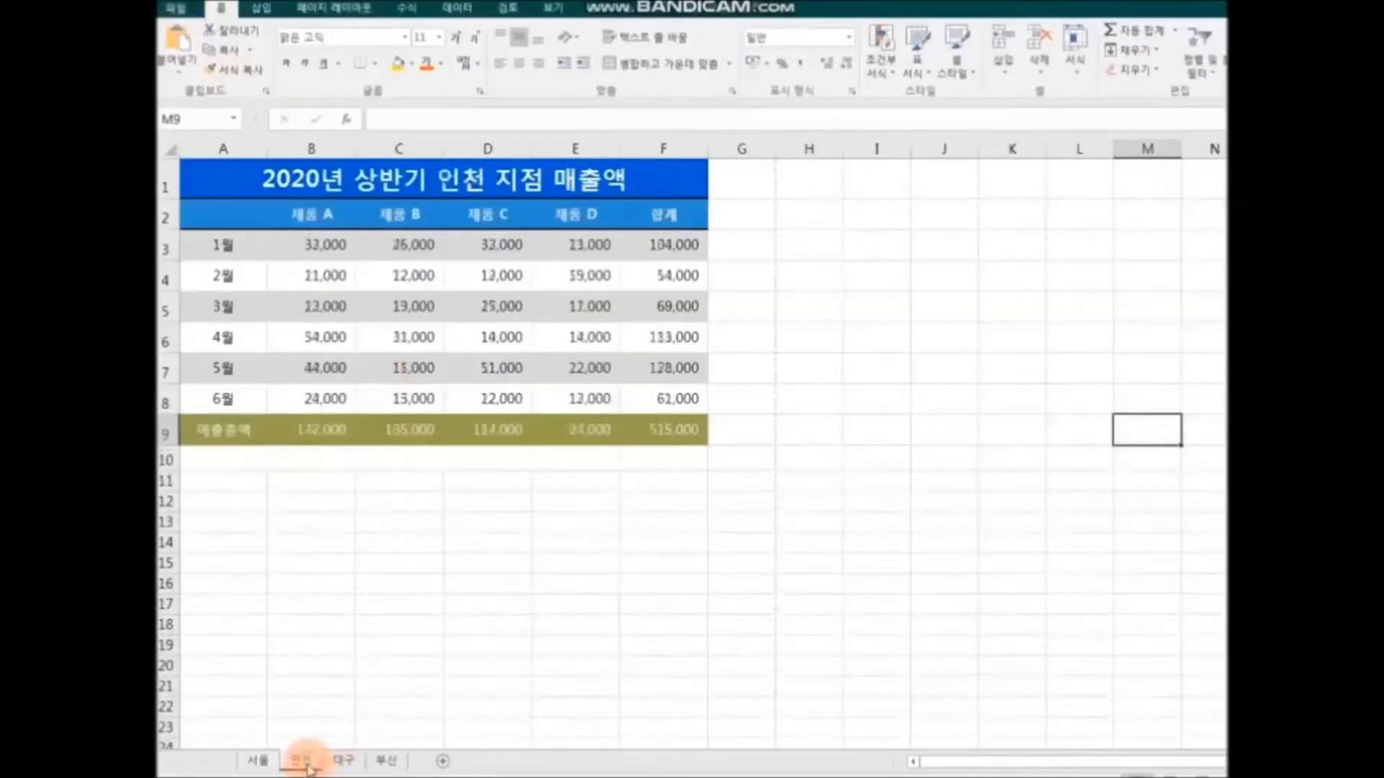
{"action": "left_click", "coordinate": [352, 764]}
{"action": "left_click", "coordinate": [388, 764]}
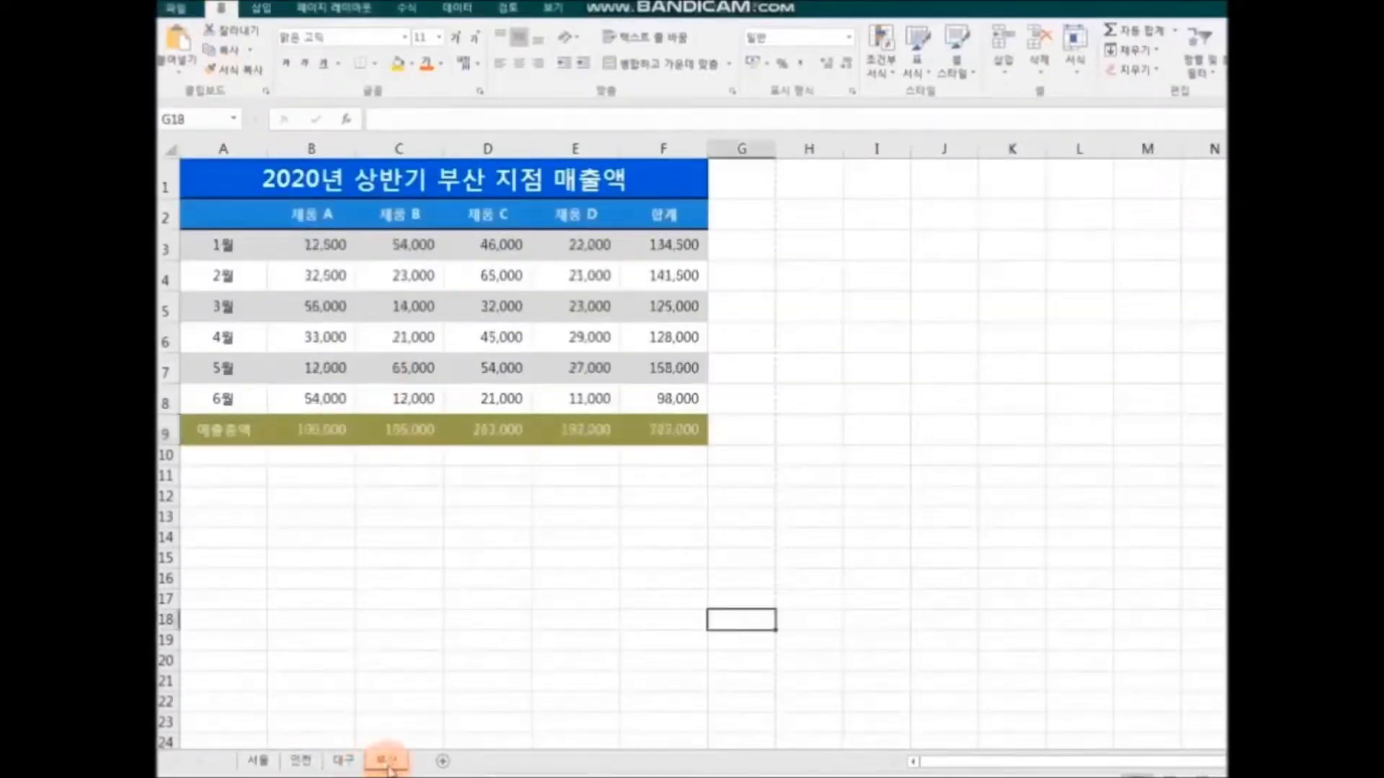
{"action": "left_click", "coordinate": [307, 766]}
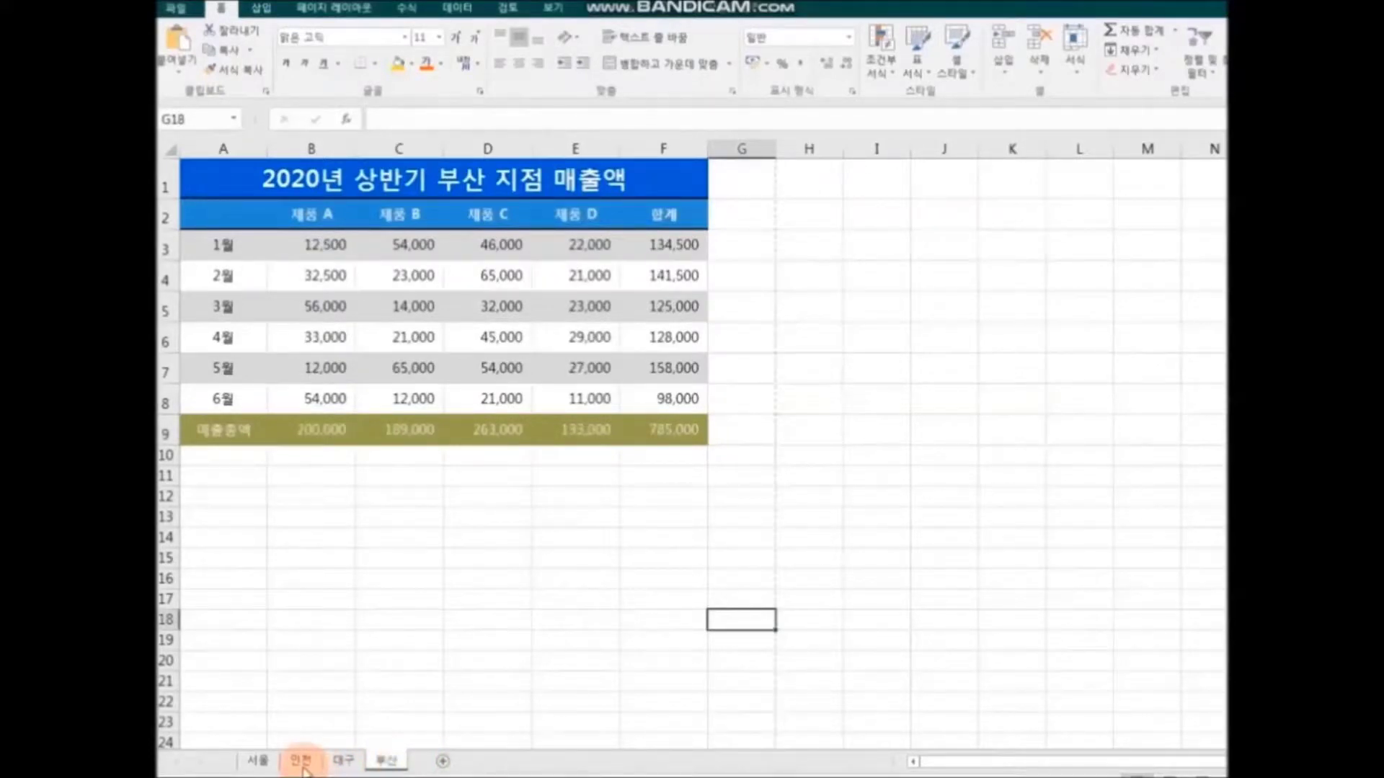
{"action": "left_click", "coordinate": [259, 760]}
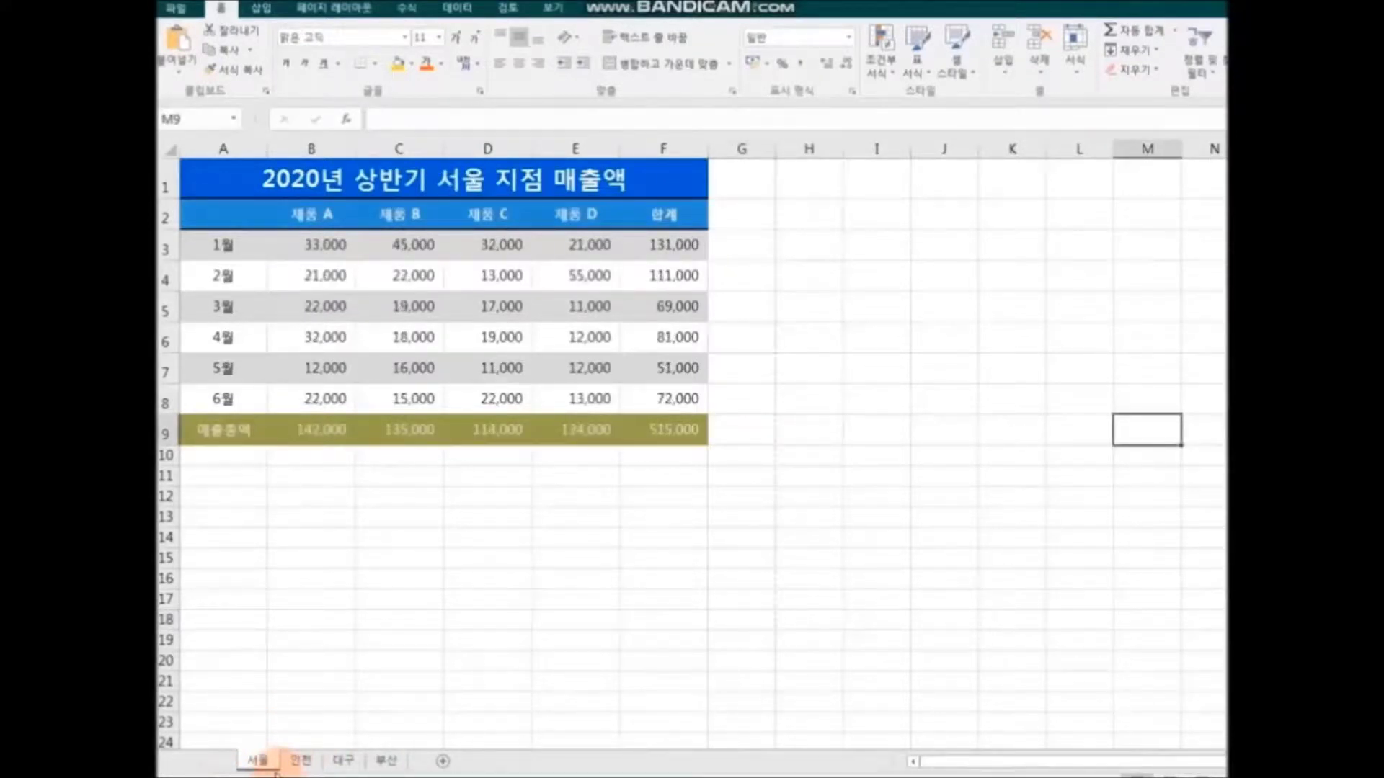
{"action": "left_click", "coordinate": [387, 761], "text": "shift"}
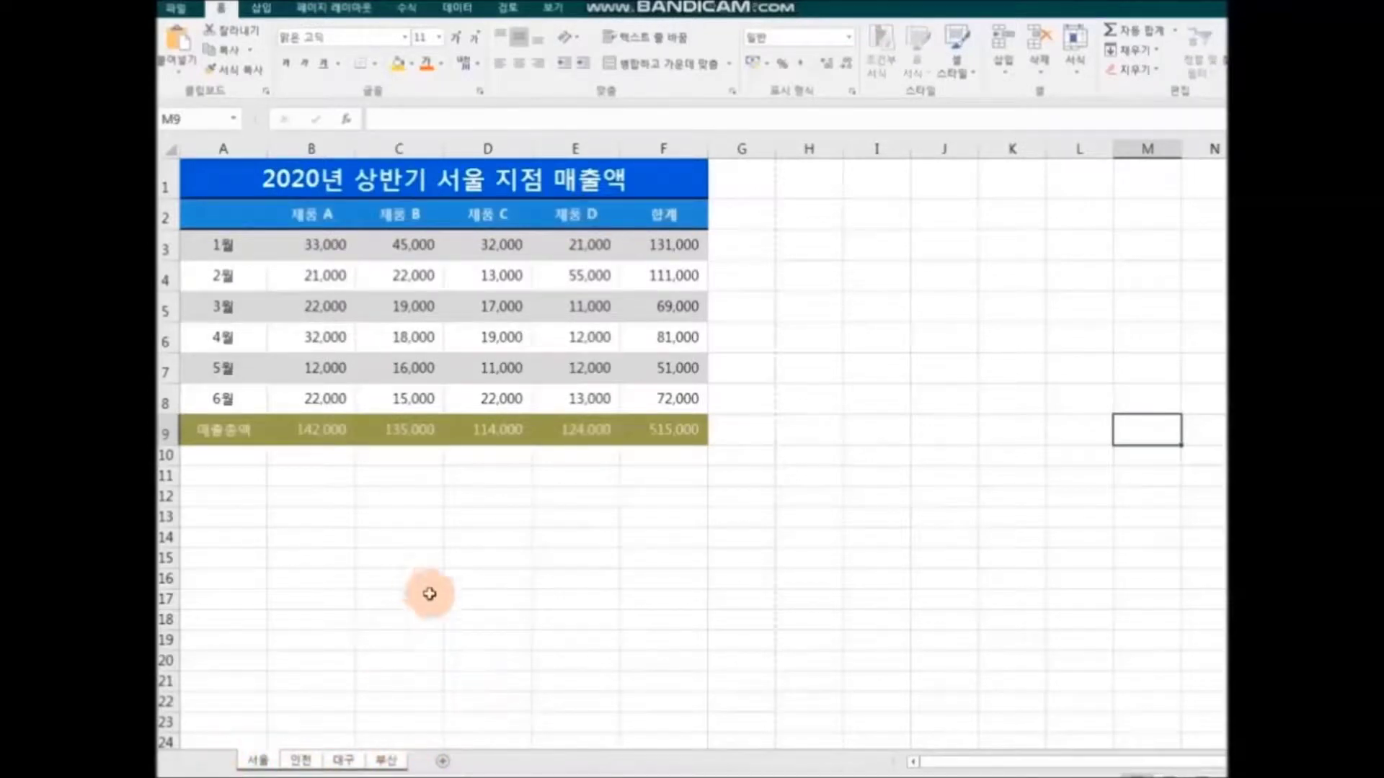
Center the grouped branch sheets horizontally on the page in the page setup, and page through the print preview to 부산
{"action": "left_click", "coordinate": [192, 13]}
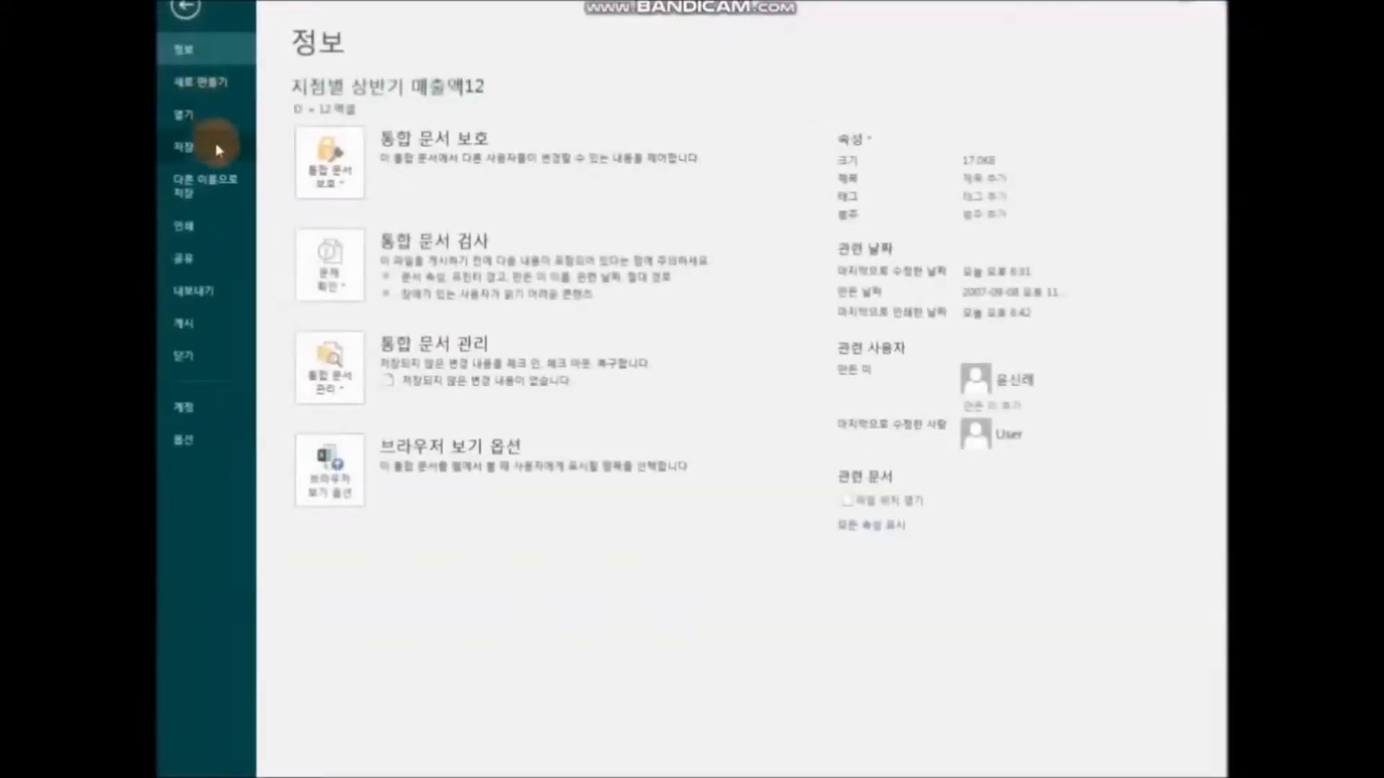
{"action": "left_click", "coordinate": [223, 229]}
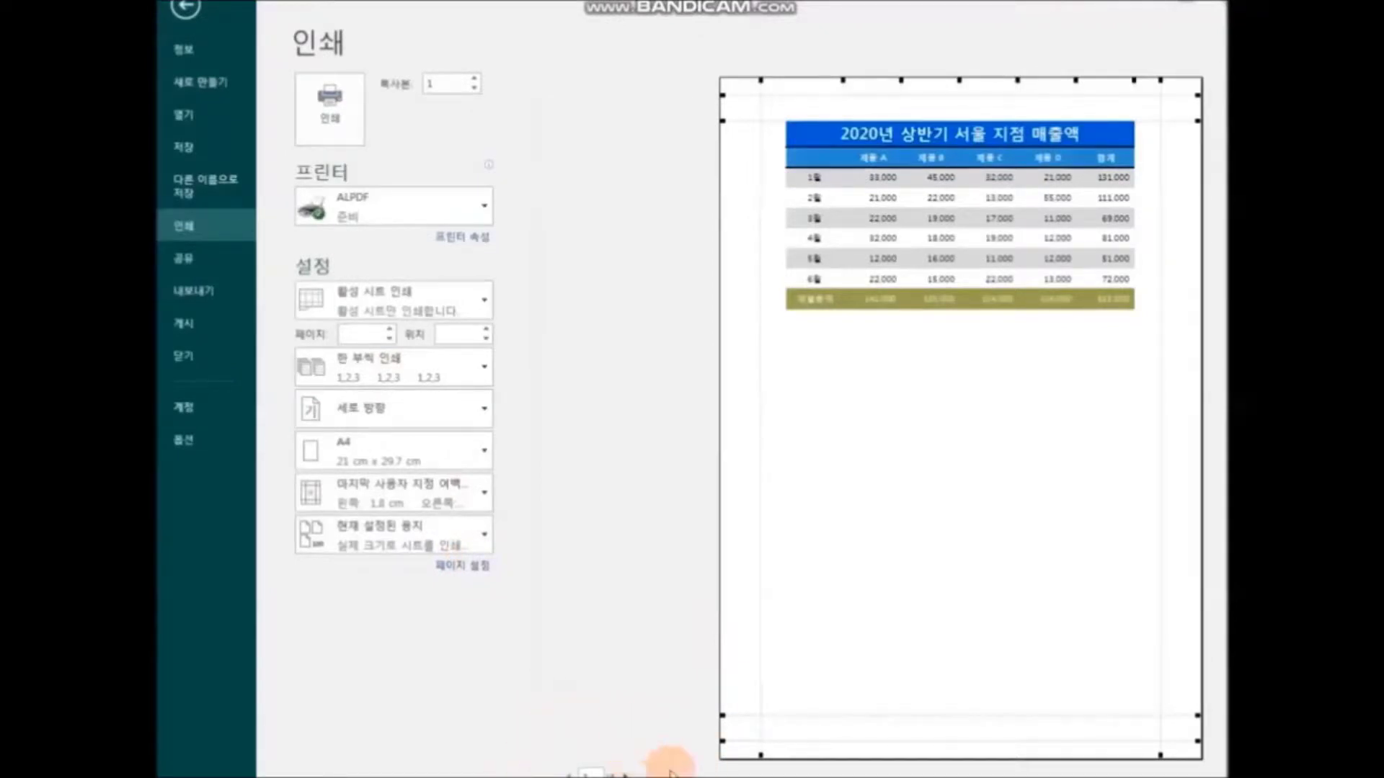
{"action": "left_click", "coordinate": [627, 773]}
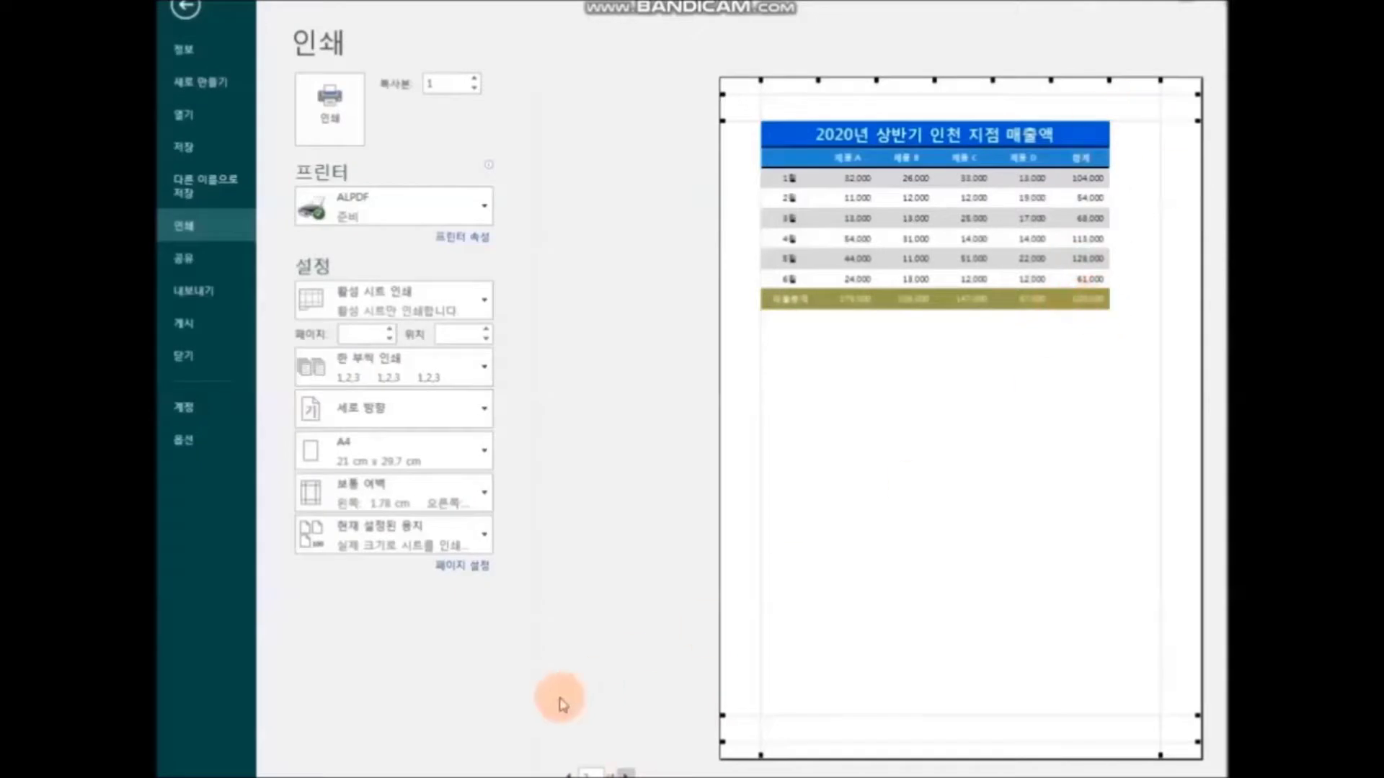
{"action": "left_click", "coordinate": [476, 565]}
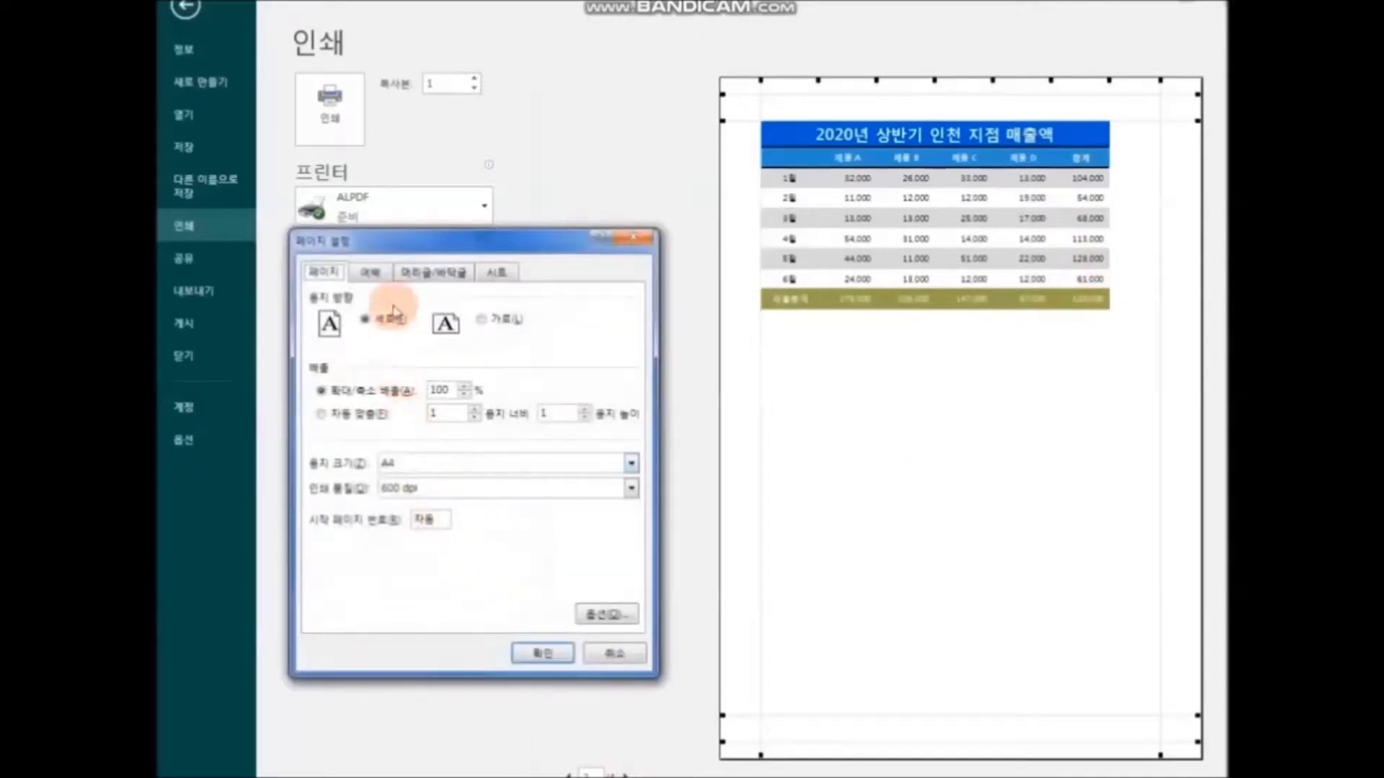
{"action": "left_click", "coordinate": [369, 272]}
{"action": "left_click", "coordinate": [335, 549]}
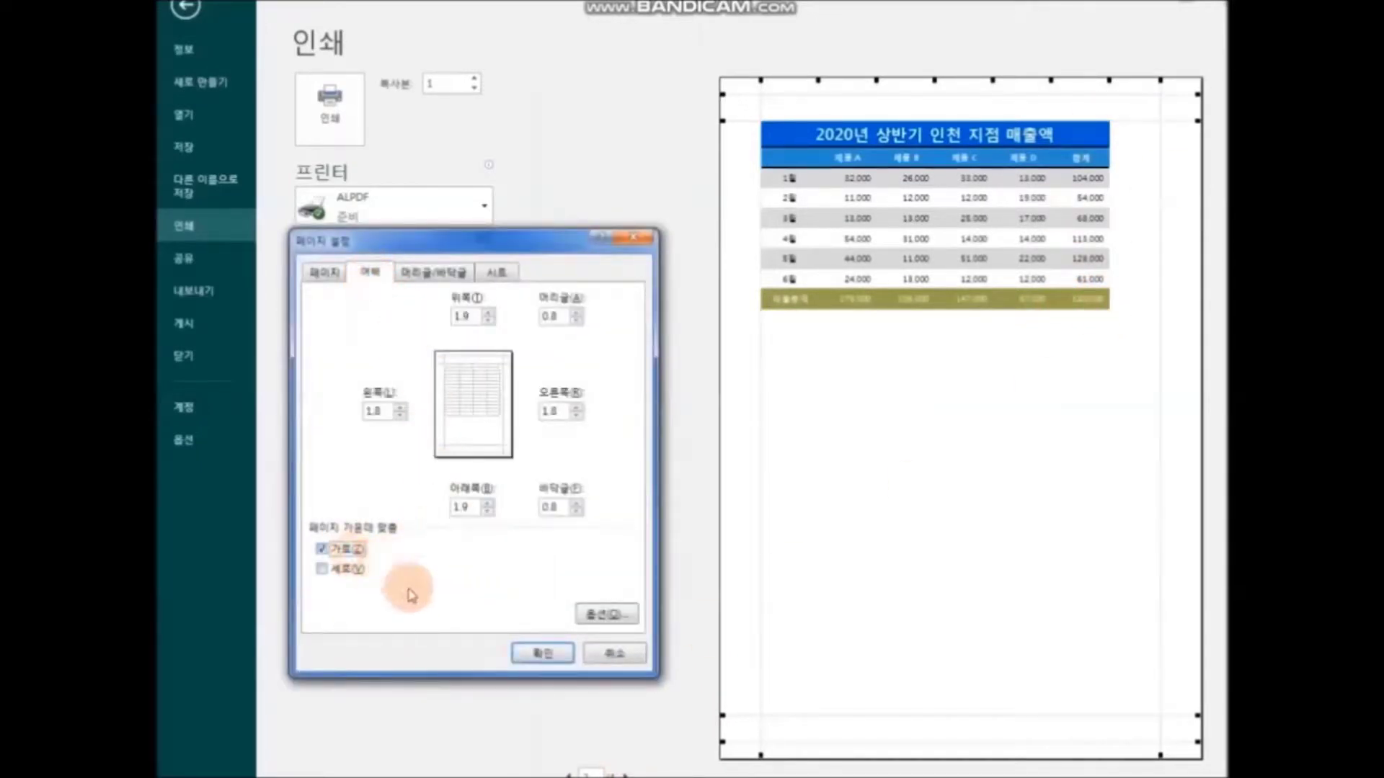
{"action": "left_click", "coordinate": [539, 652]}
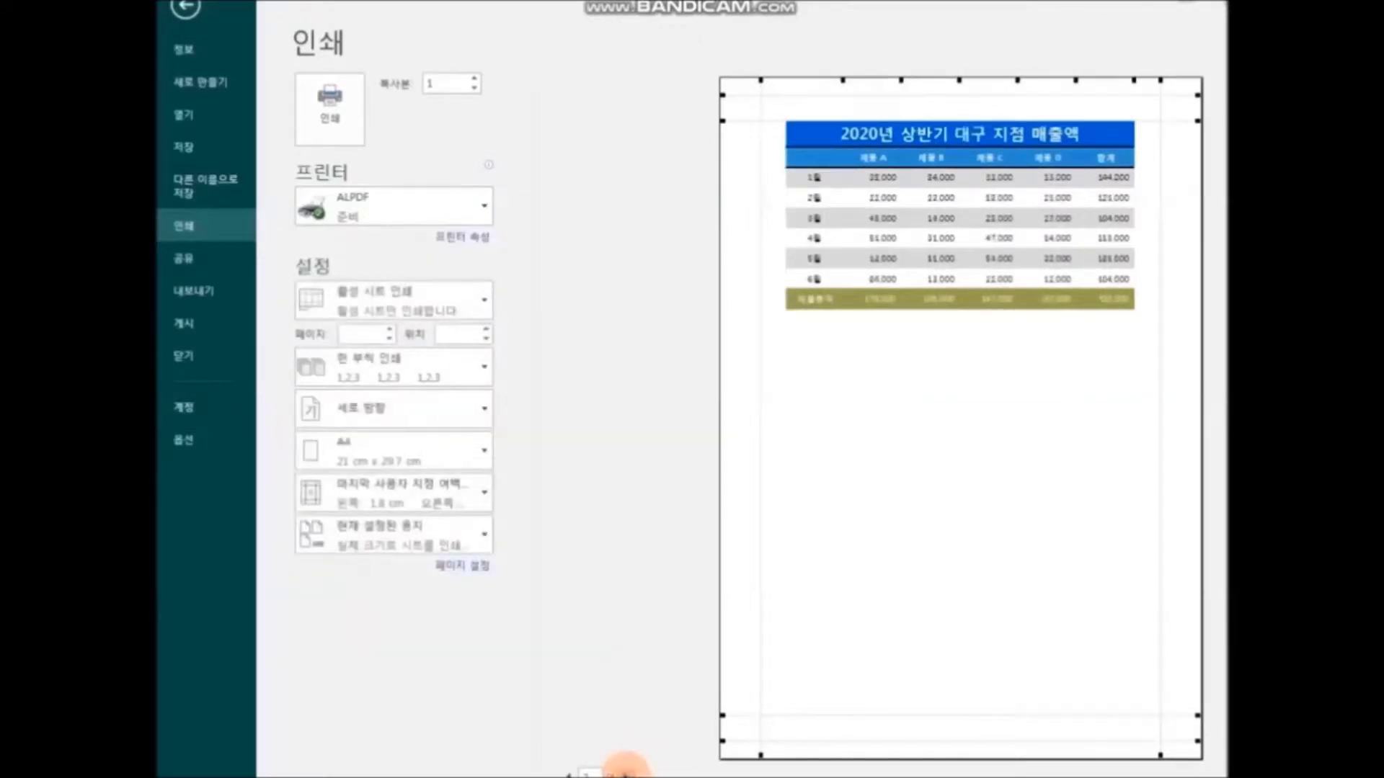
{"action": "left_click", "coordinate": [625, 770]}
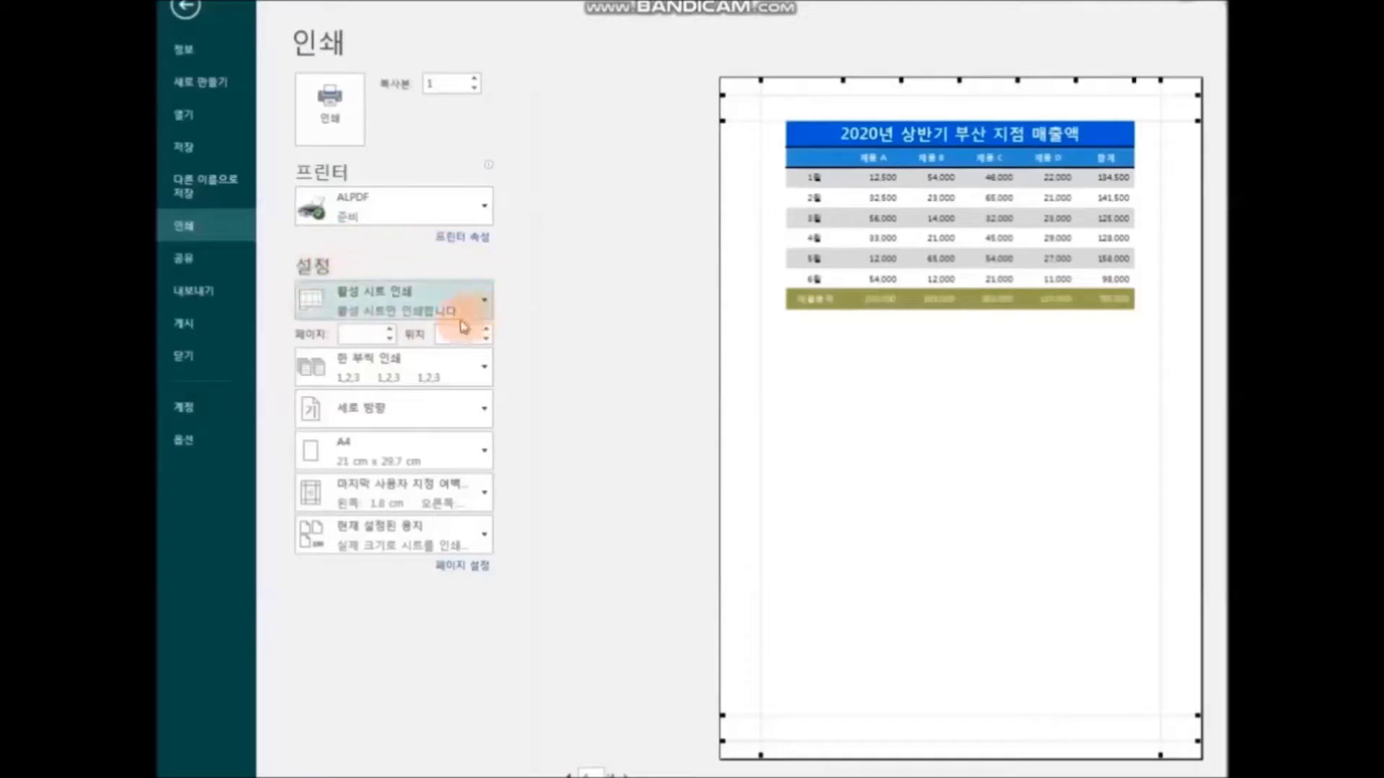
Check the print range choices, keeping 활성 시트 인쇄, and return to the worksheets
{"action": "left_click", "coordinate": [486, 304]}
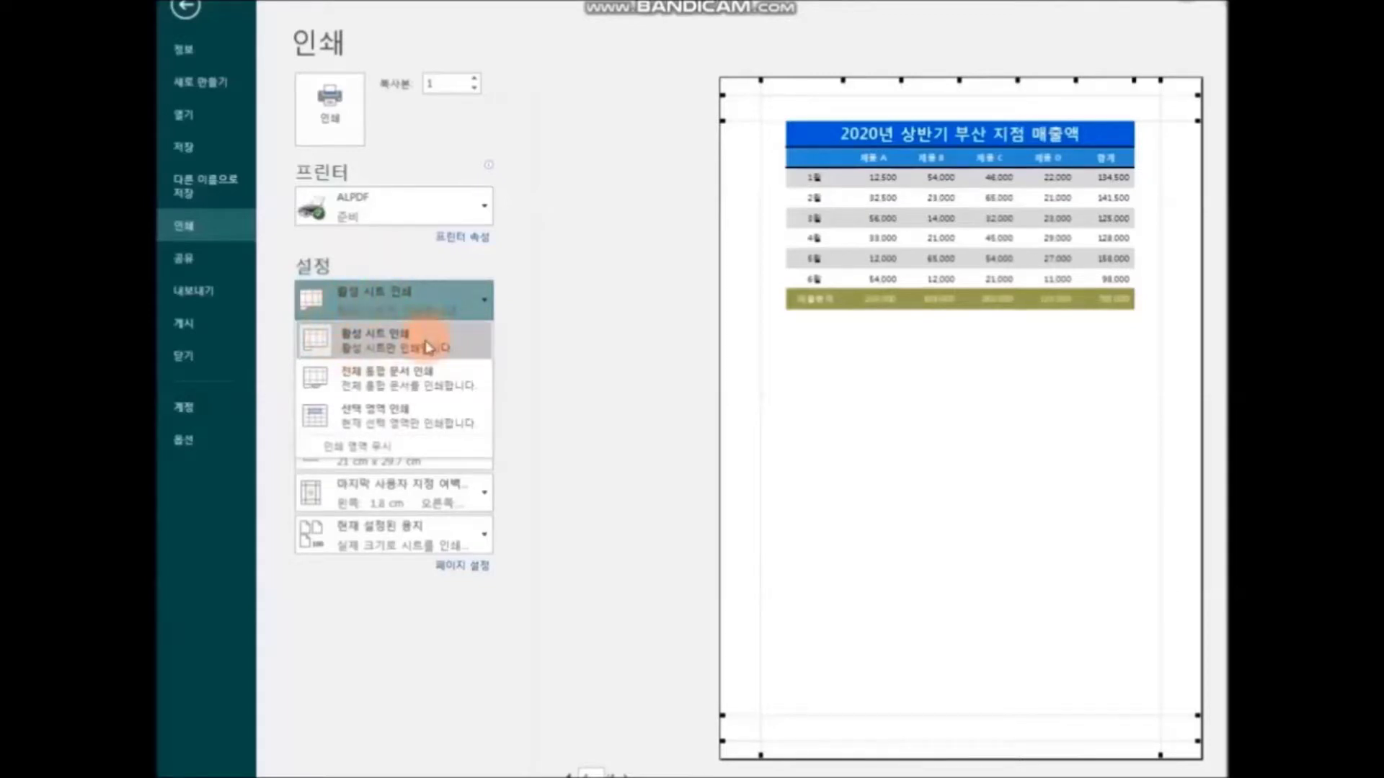
{"action": "left_click", "coordinate": [477, 308]}
{"action": "left_click", "coordinate": [429, 297]}
{"action": "left_click", "coordinate": [433, 297]}
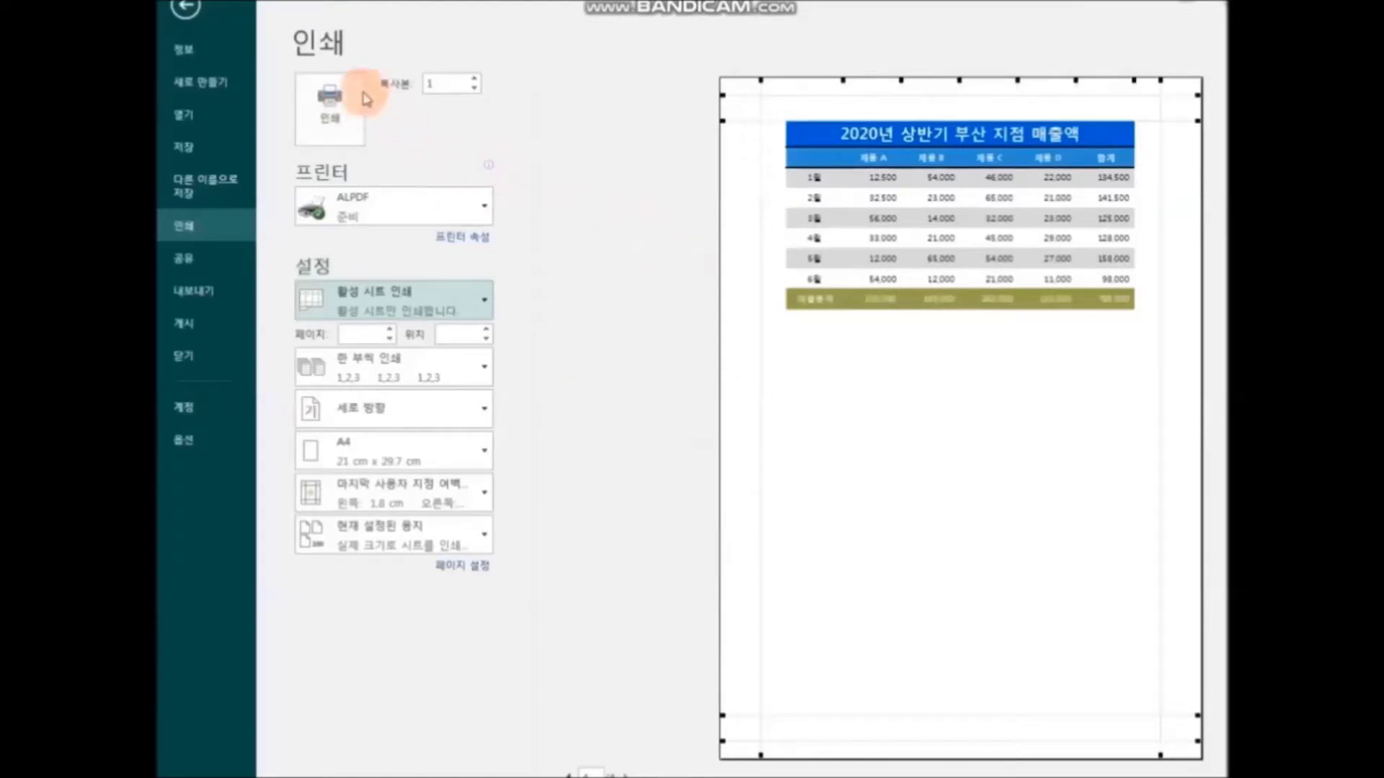
{"action": "left_click", "coordinate": [185, 10]}
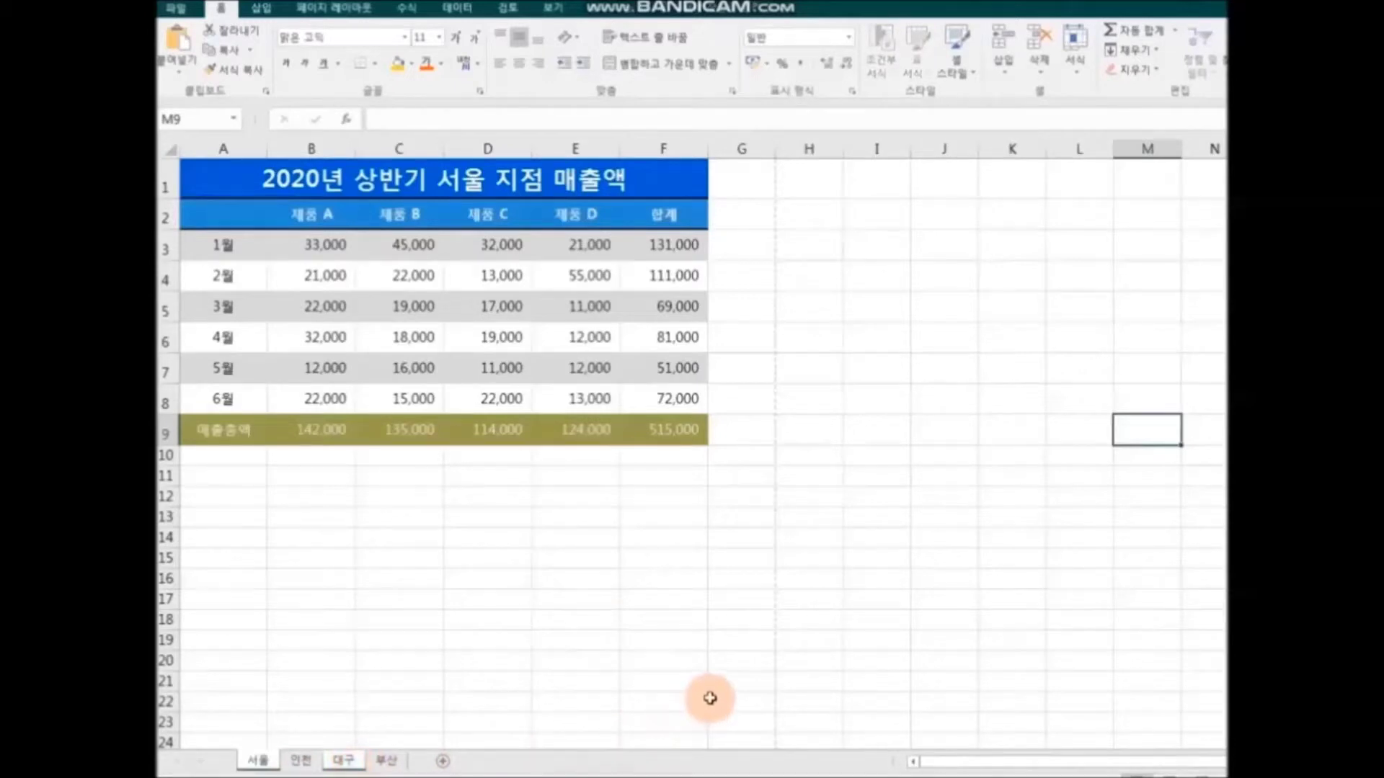
Preview the printout of the grouped 서울 and 대구 sheets, checking horizontal centering and the 활성 시트 인쇄 range
{"action": "left_click", "coordinate": [184, 20]}
{"action": "left_click", "coordinate": [204, 229]}
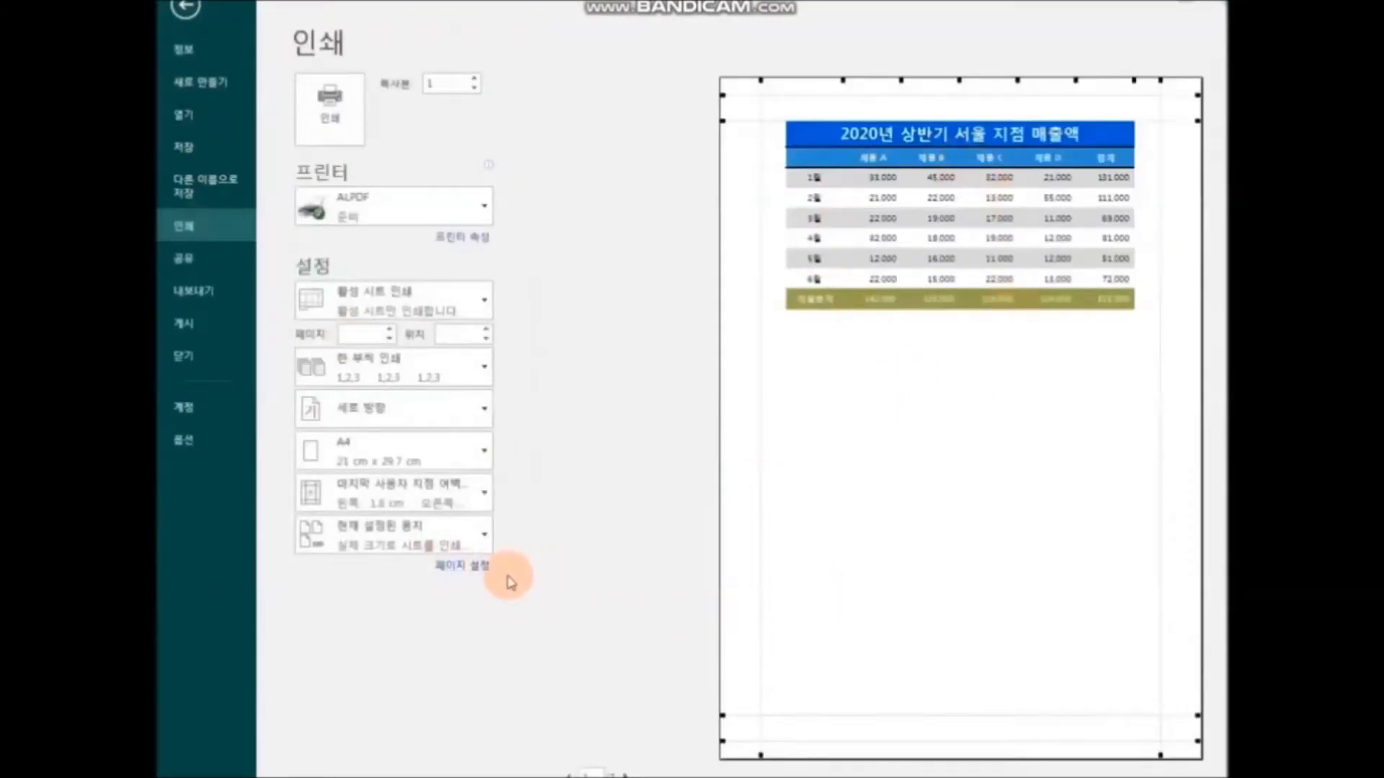
{"action": "left_click", "coordinate": [475, 571]}
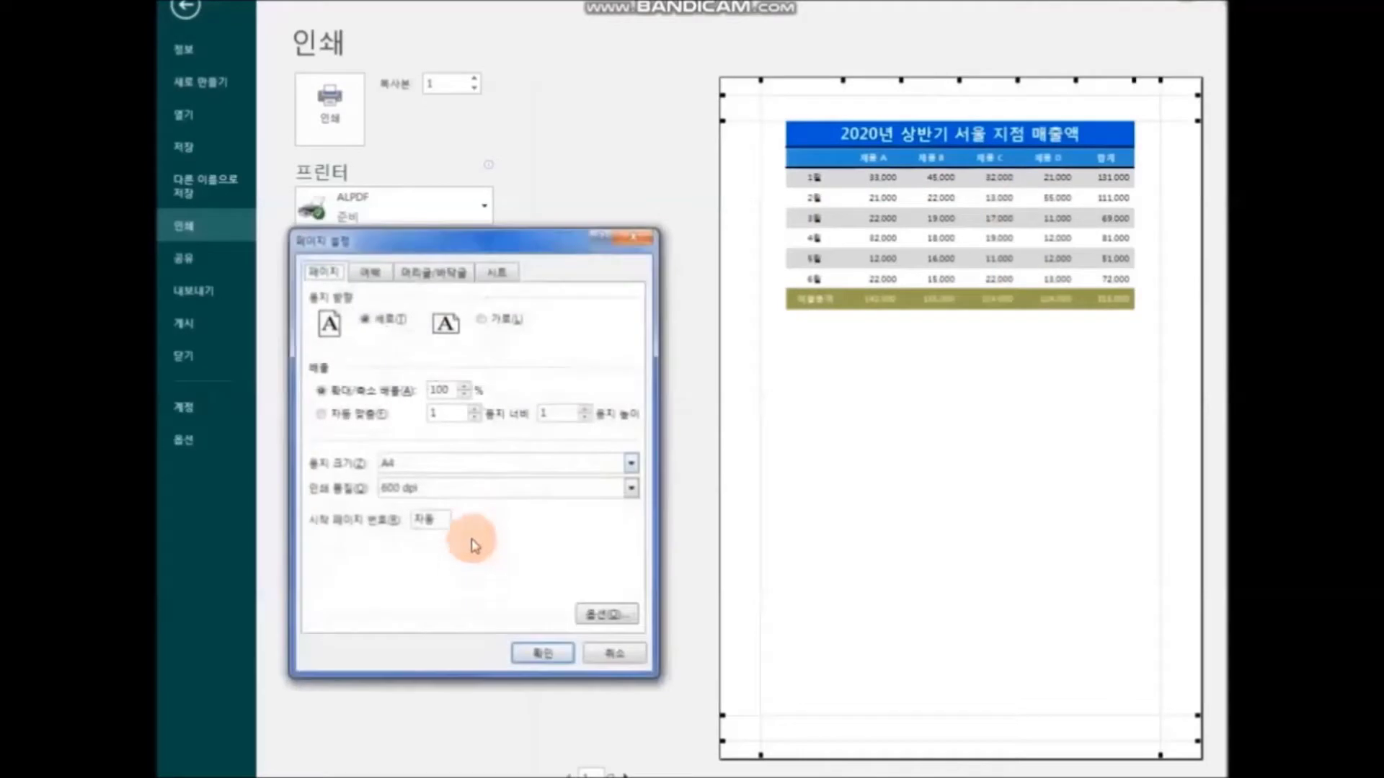
{"action": "left_click", "coordinate": [371, 272]}
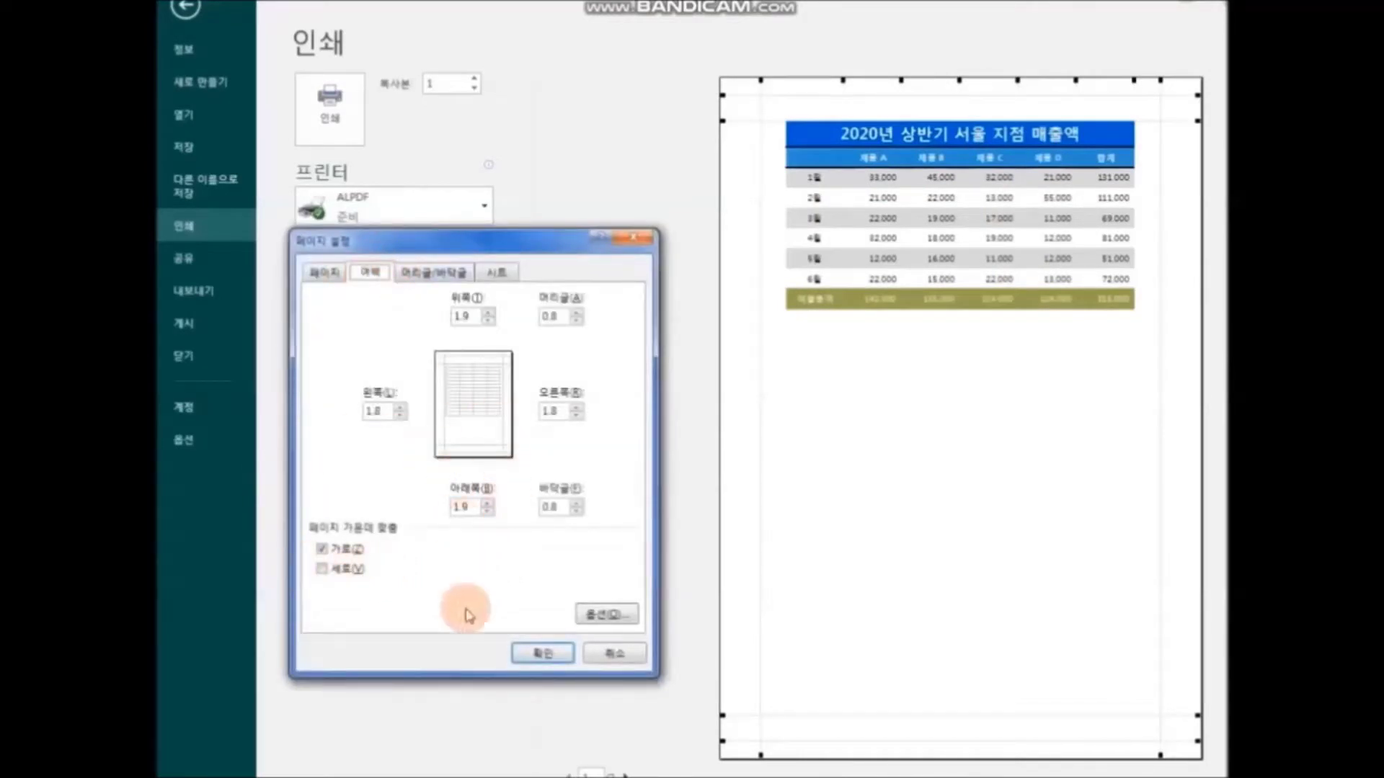
{"action": "left_click", "coordinate": [536, 653]}
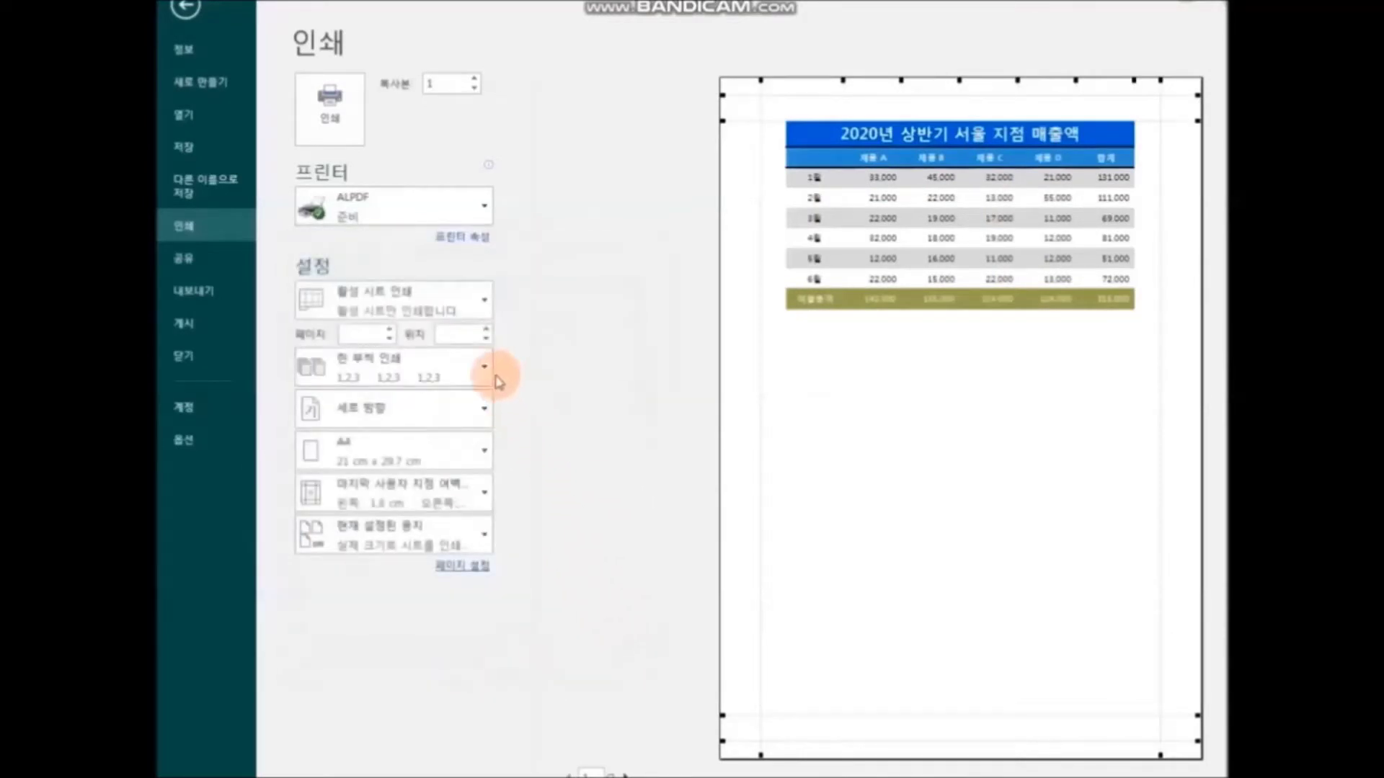
{"action": "left_click", "coordinate": [473, 306]}
{"action": "left_click", "coordinate": [550, 300]}
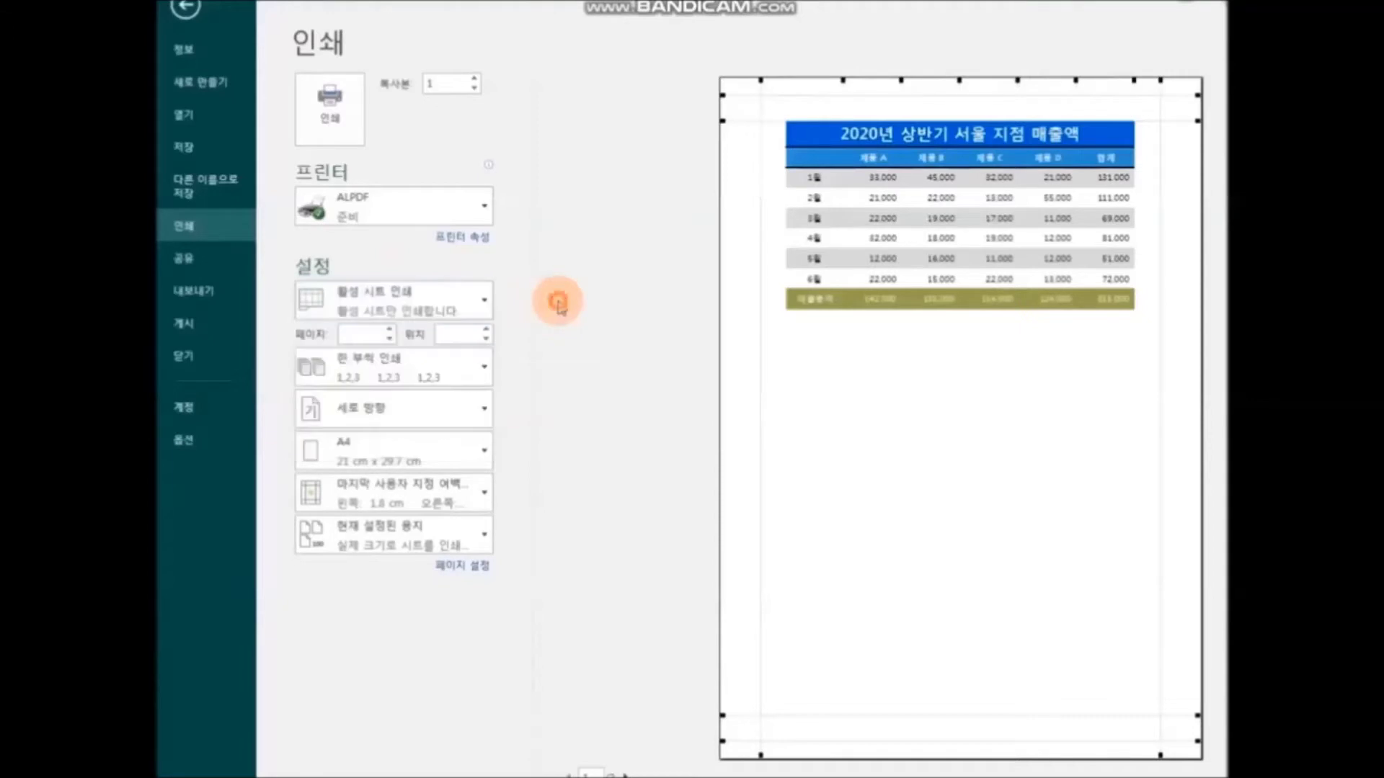